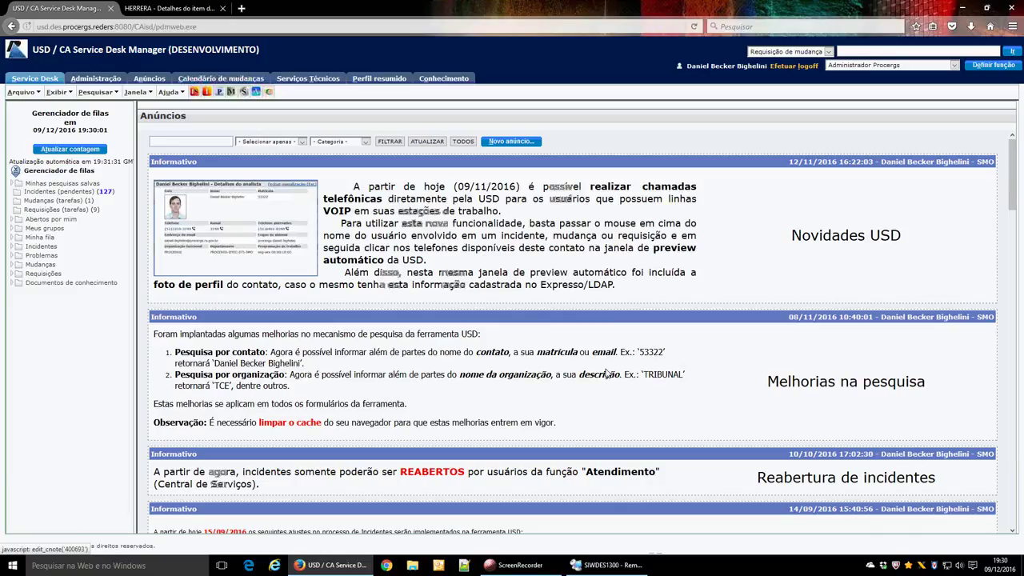
Step: Switch to the SIWDES1300 remote desktop session and show the servidores.csv file in Notepad++
left_click(609, 561)
left_click(395, 244)
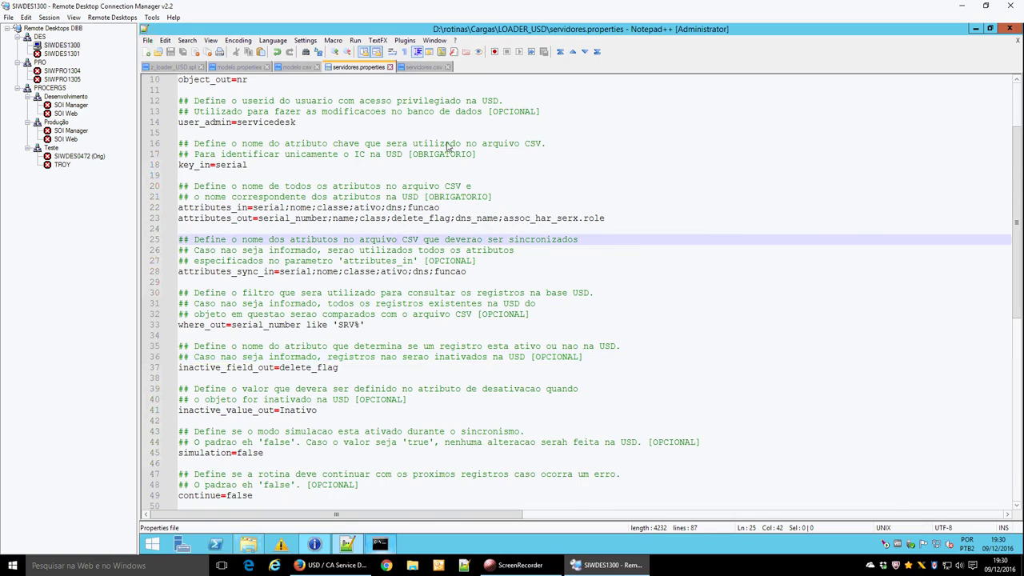
left_click(424, 68)
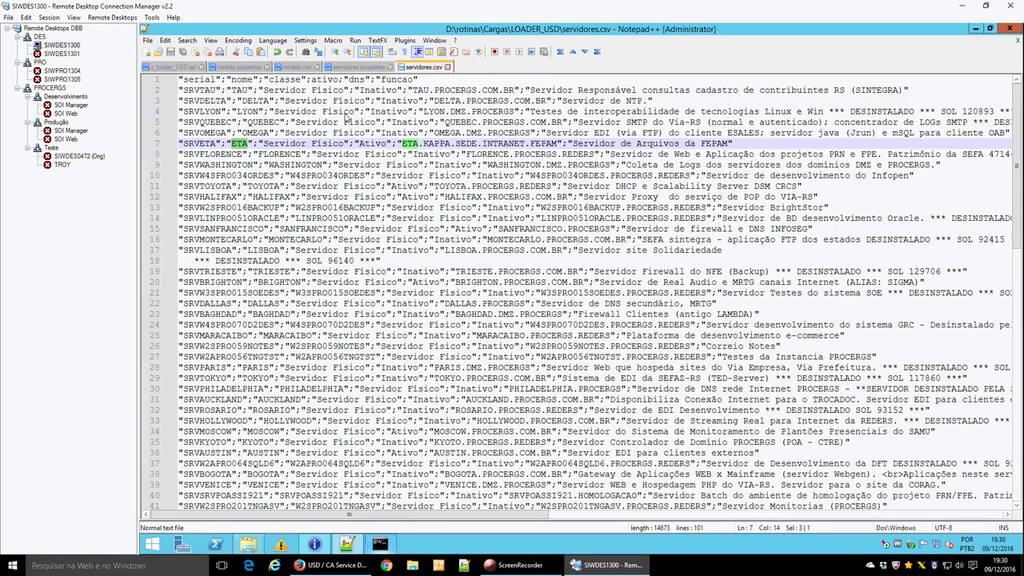
Step: Examine the header row of servidores.csv, which defines the serial, nome, classe, ativo, dns and funcao columns
left_click(312, 112)
left_click(299, 88)
left_click(298, 81)
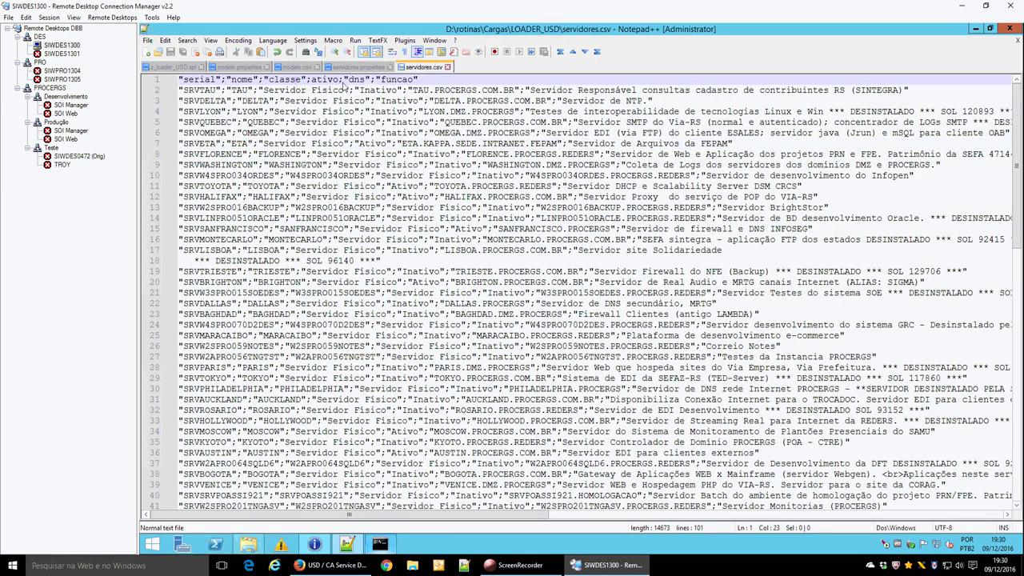
left_click(419, 80)
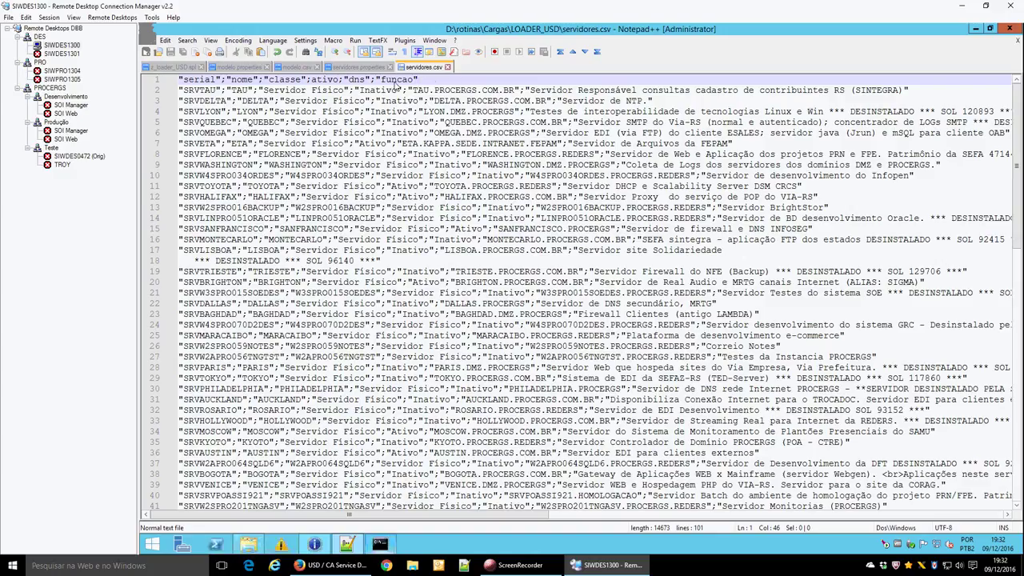
double_click(395, 80)
left_click(426, 84)
key("Home")
left_click_drag(179, 81, 413, 85)
left_click(425, 92)
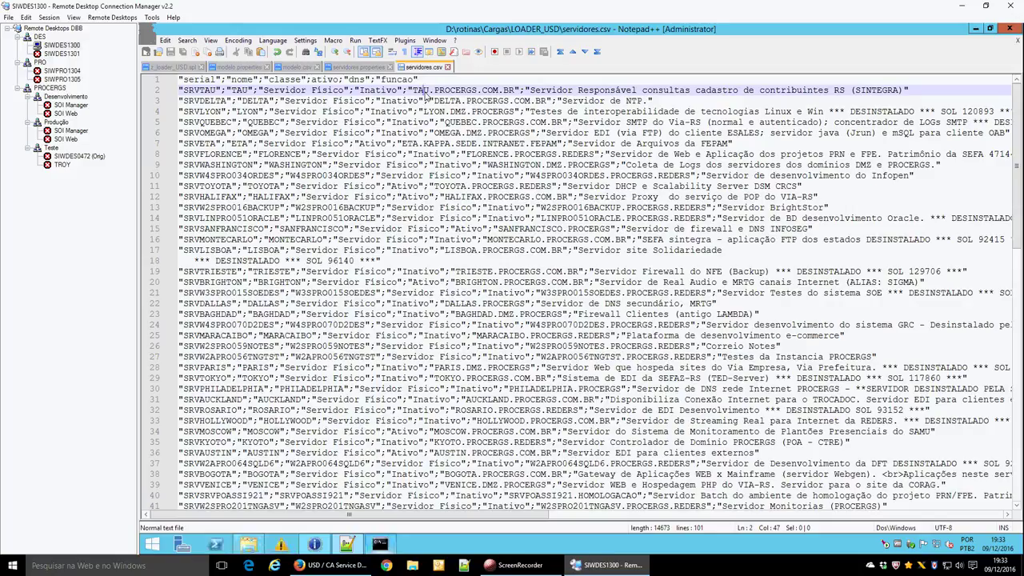
Step: Look through the server records in servidores.csv down to the last one, and return to the first records
key("Down")
key("Down")
key("Down")
key("Down")
key("Down")
key("Down")
key("Down")
key("Down")
key("Down")
key("Down")
key("Down")
key("Down")
key("Down")
key("Down")
key("Down")
key("Down")
key("Down")
key("Down")
key("Down")
key("Down")
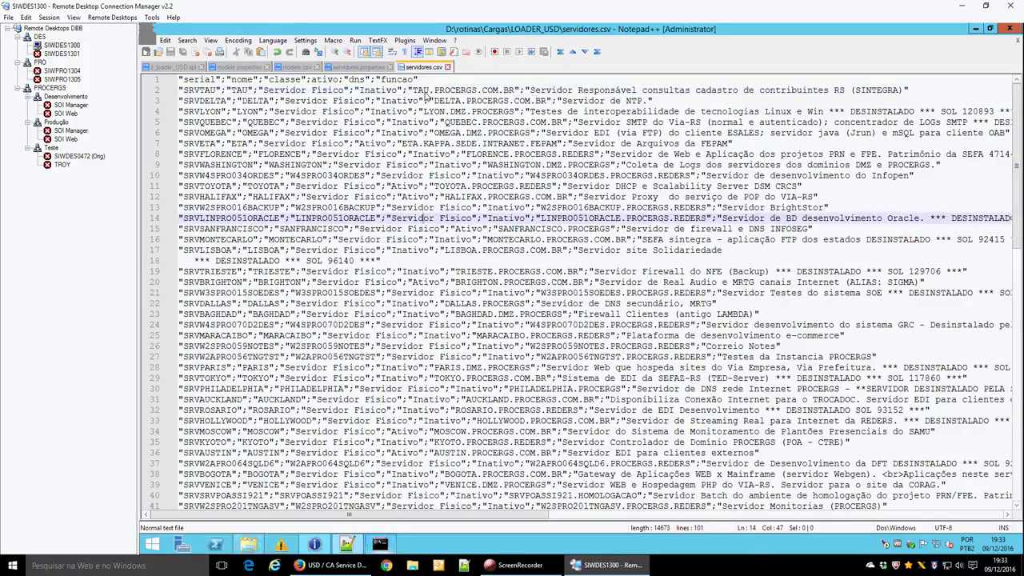
key("Down")
key("Down")
key("Down")
key("Down")
key("Down")
key("Down")
key("Down")
key("Down")
key("Down")
key("Down")
key("Down")
key("Down")
key("Down")
key("Down")
key("Down")
key("Down")
key("Down")
key("Down")
key("Down")
key("Down")
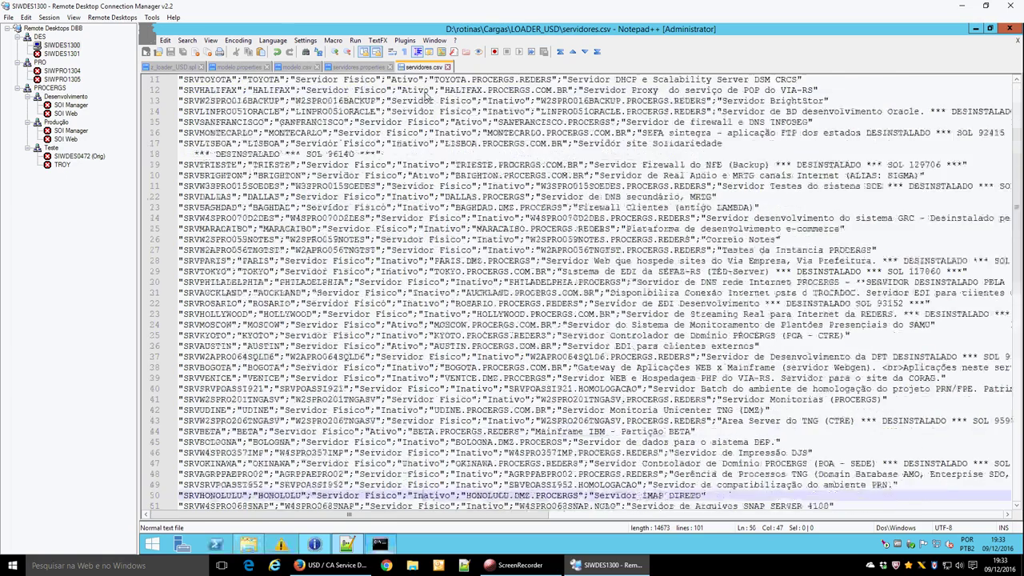
key("Down")
key("Down")
key("Down")
key("Down")
key("Down")
key("Down")
key("Down")
key("Down")
key("Down")
key("Down")
key("Down")
key("Down")
key("Down")
key("Down")
key("Down")
key("Down")
key("Down")
key("Down")
key("Down")
key("Down")
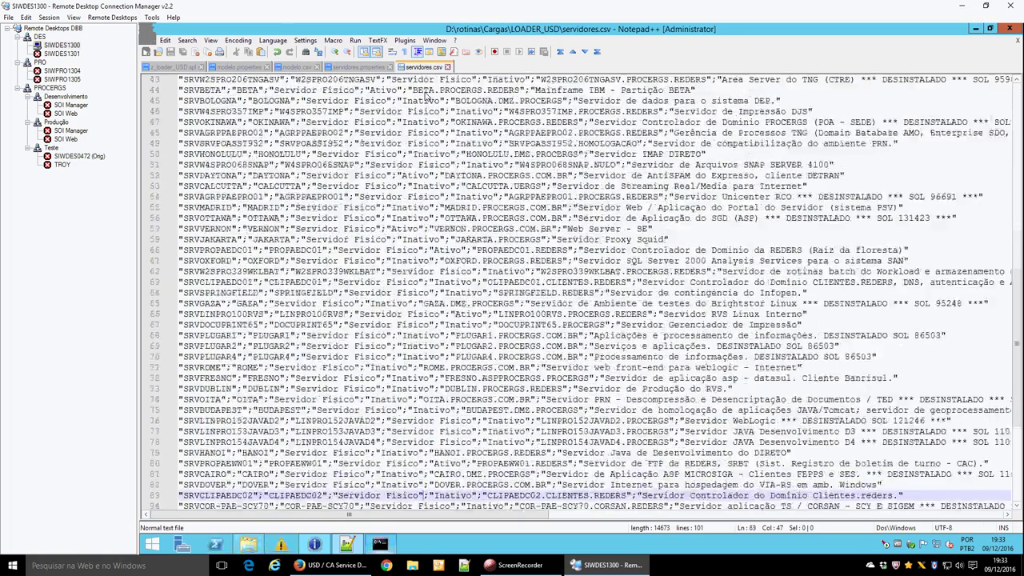
key("Up")
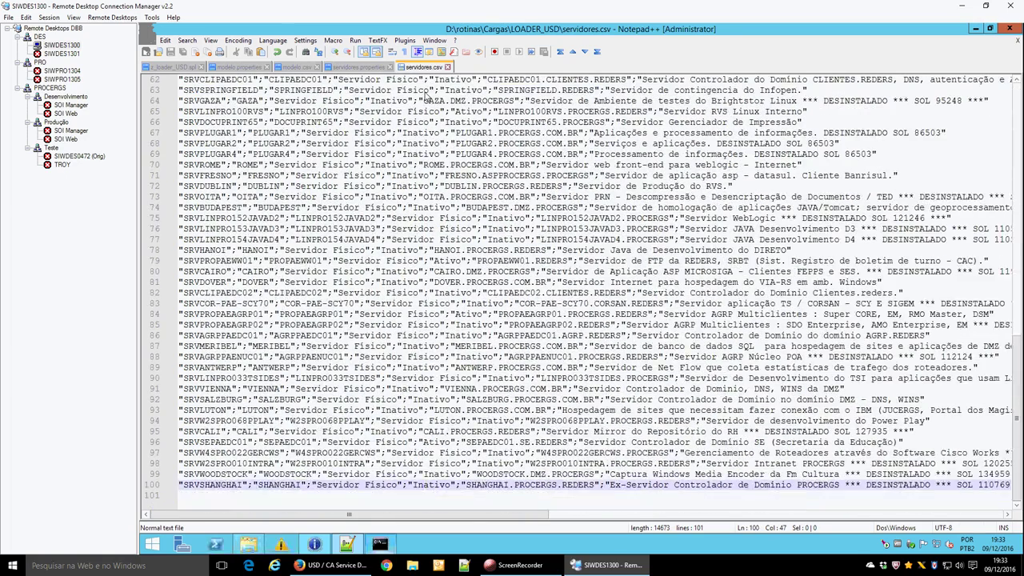
key("ctrl+Home")
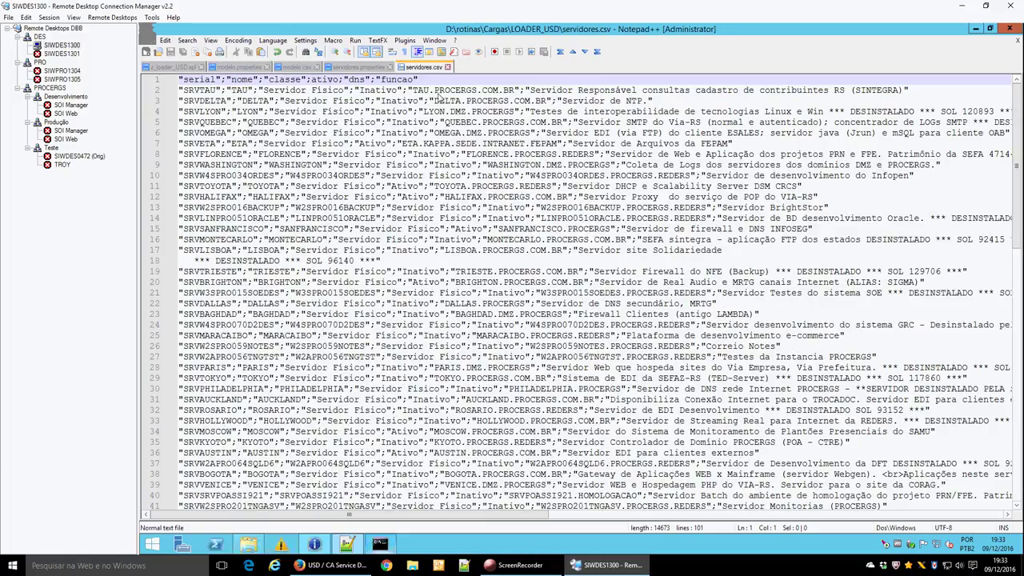
left_click(442, 93)
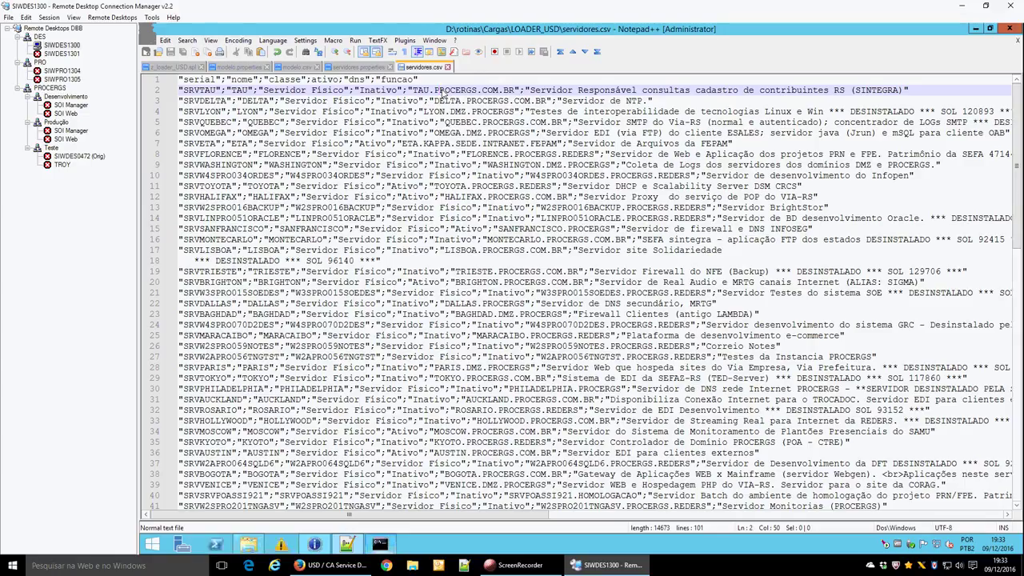
left_click(442, 315)
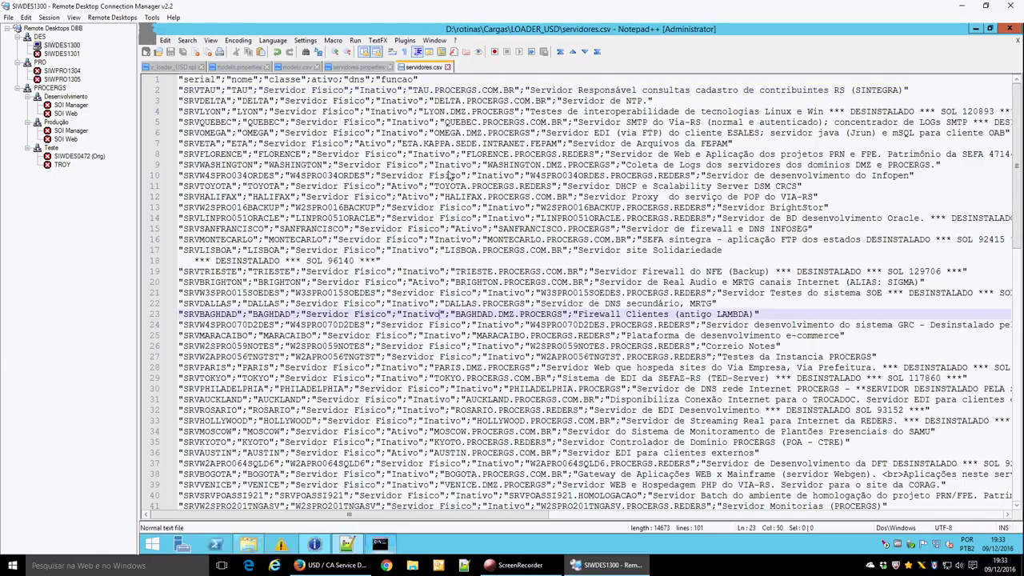
left_click(450, 175)
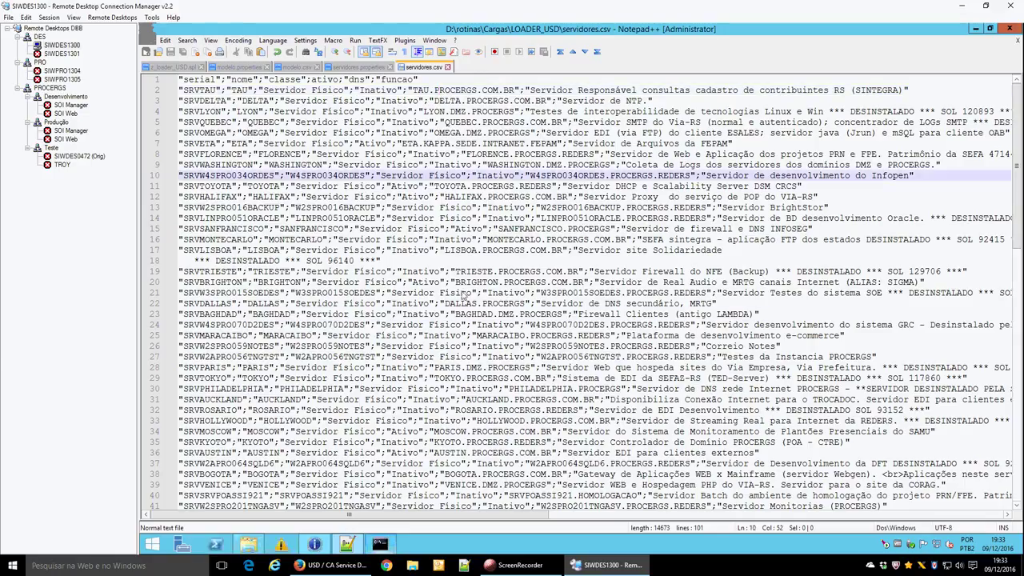
Step: In the Command Prompt, rerun the previous bop_cmd call that loads servidores.csv with z_loader_USD.spl as user servicedesk
left_click(381, 547)
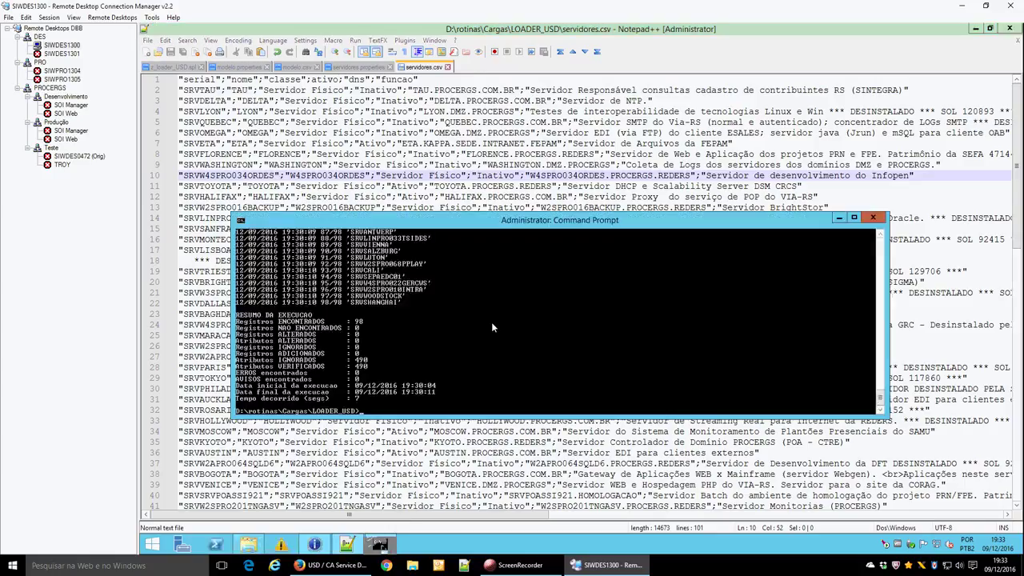
key("Up")
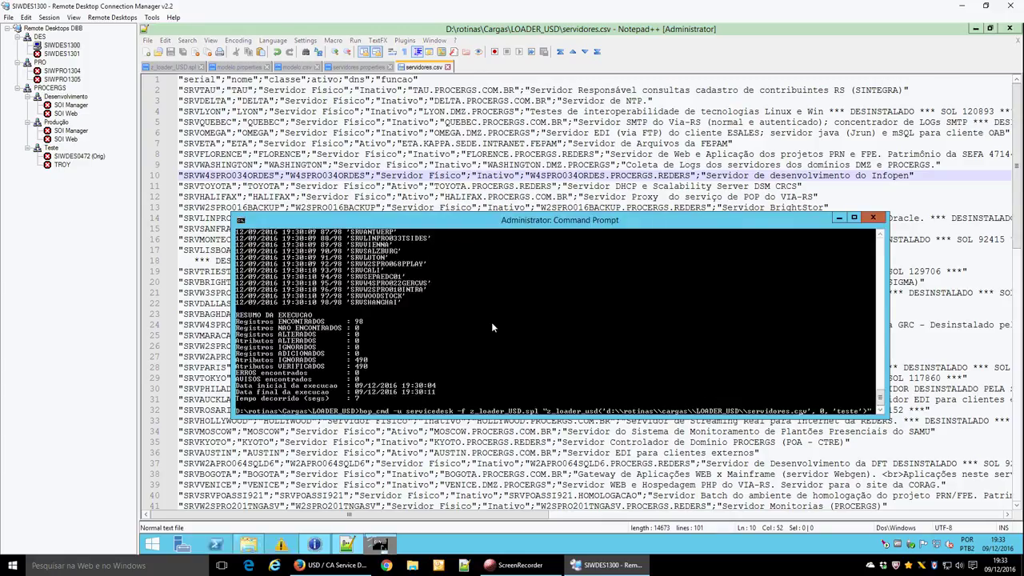
key("Return")
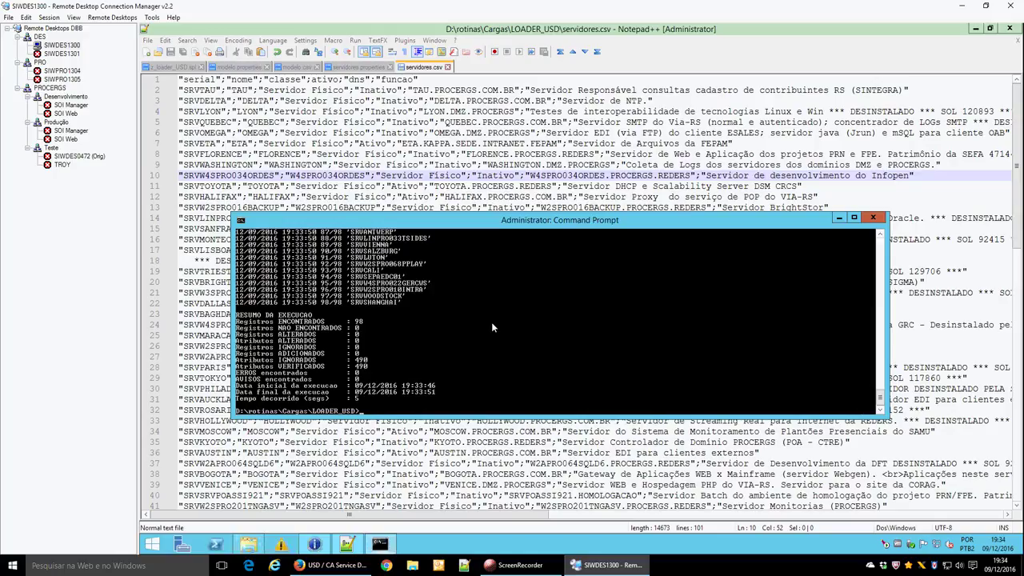
Step: Change the nome value of the SRVTAU record to TAU2 in servidores.csv and save the file
left_click(267, 90)
left_click(333, 93)
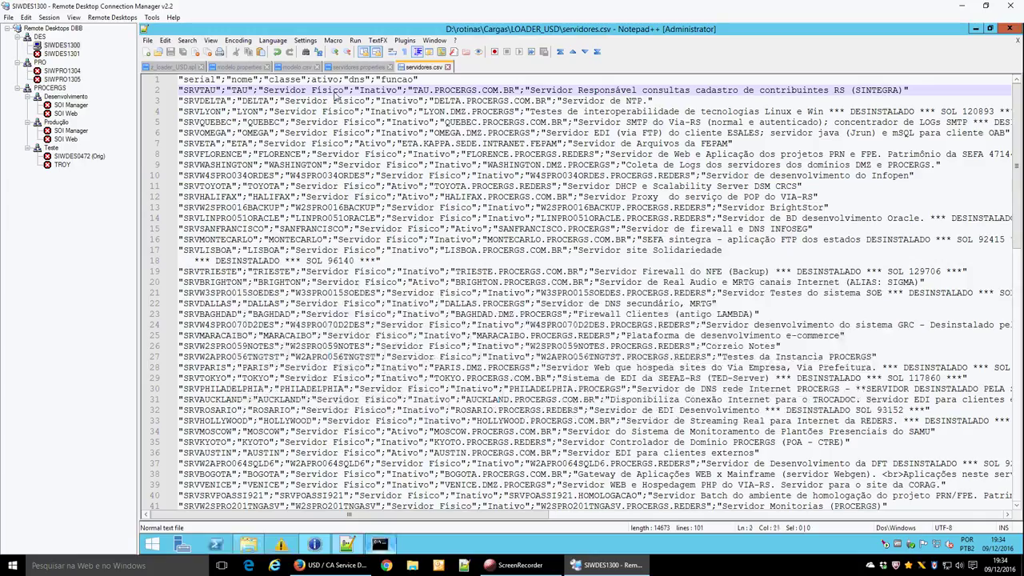
left_click(250, 93)
type("2")
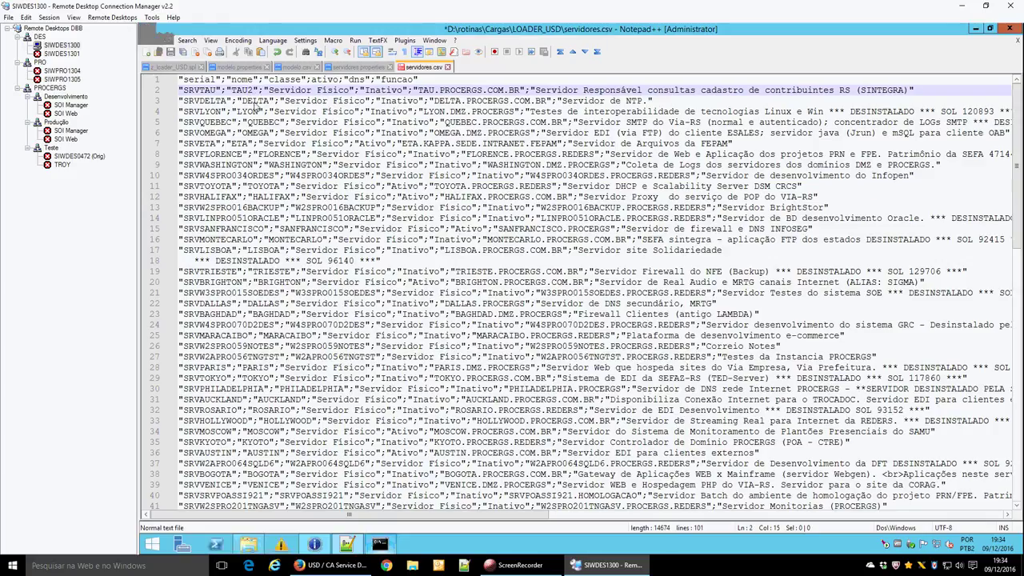
left_click(171, 52)
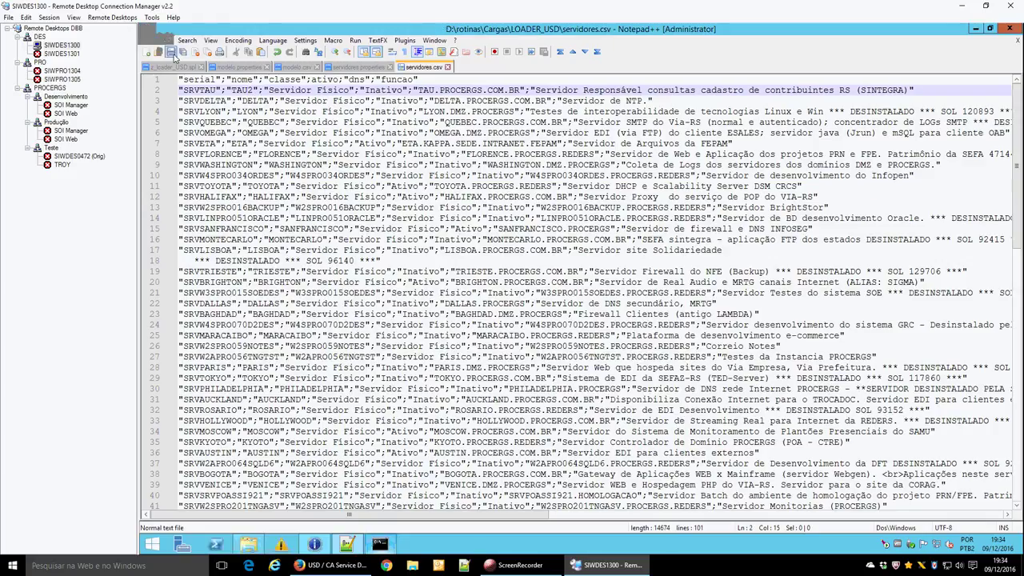
Step: Run the servidores.csv load again from the Command Prompt and highlight the altered-attributes line in the execution summary
left_click(389, 543)
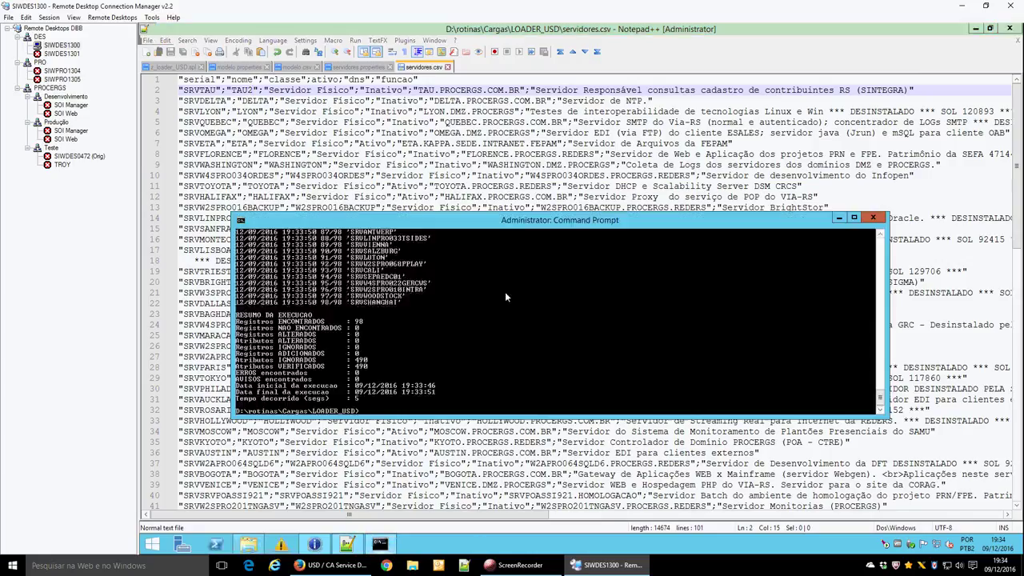
key("Up")
key("Return")
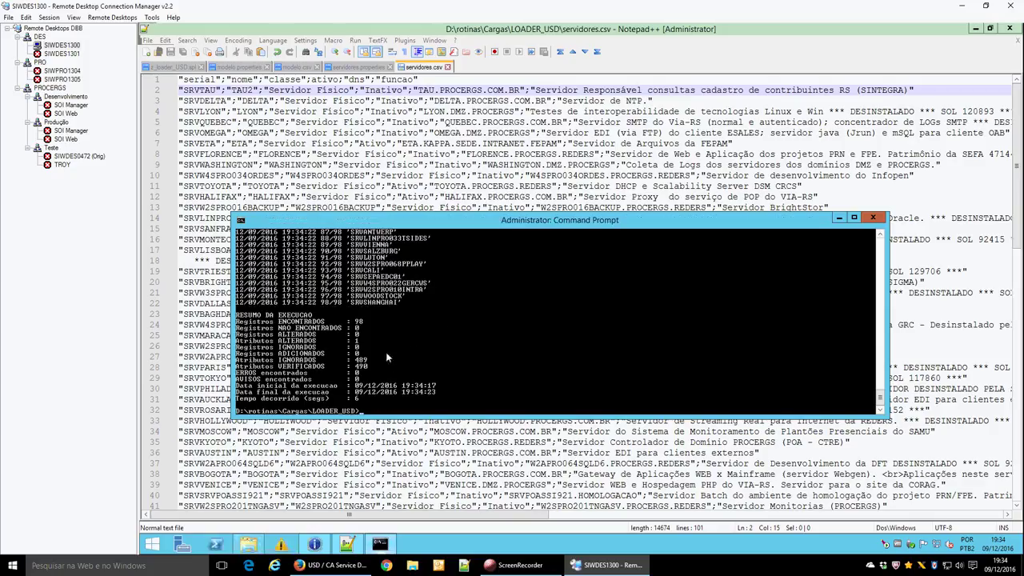
left_click_drag(237, 342, 366, 345)
right_click(362, 337)
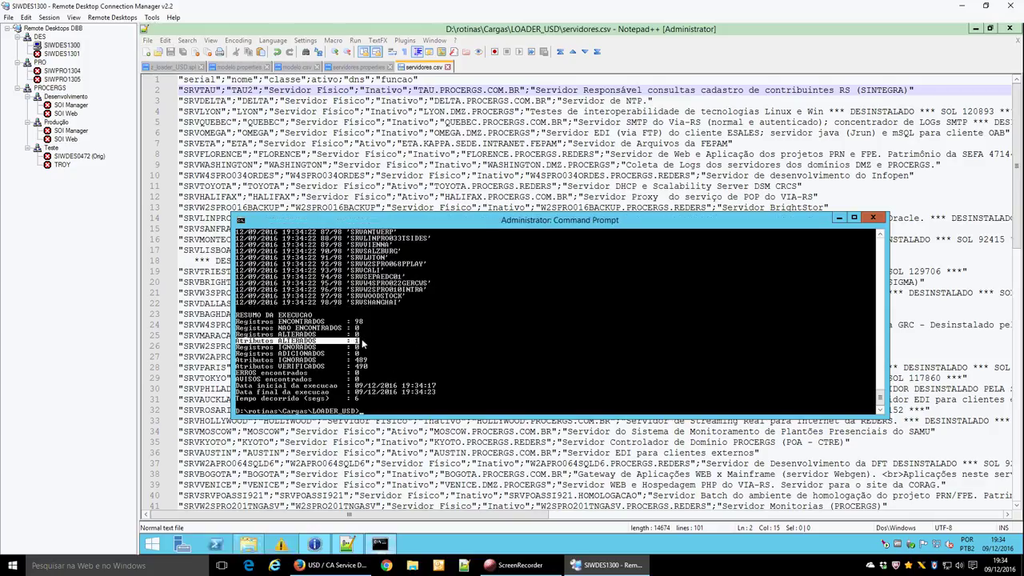
Step: Return to Notepad++, show servidores.properties and read its opening comments down to the object_out parameter
left_click(407, 154)
left_click(421, 111)
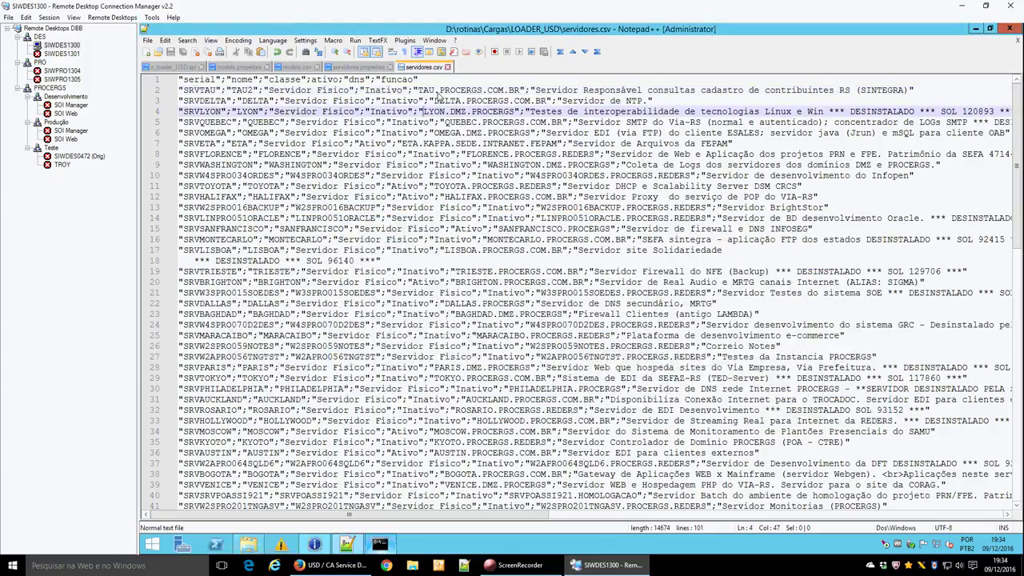
left_click(438, 93)
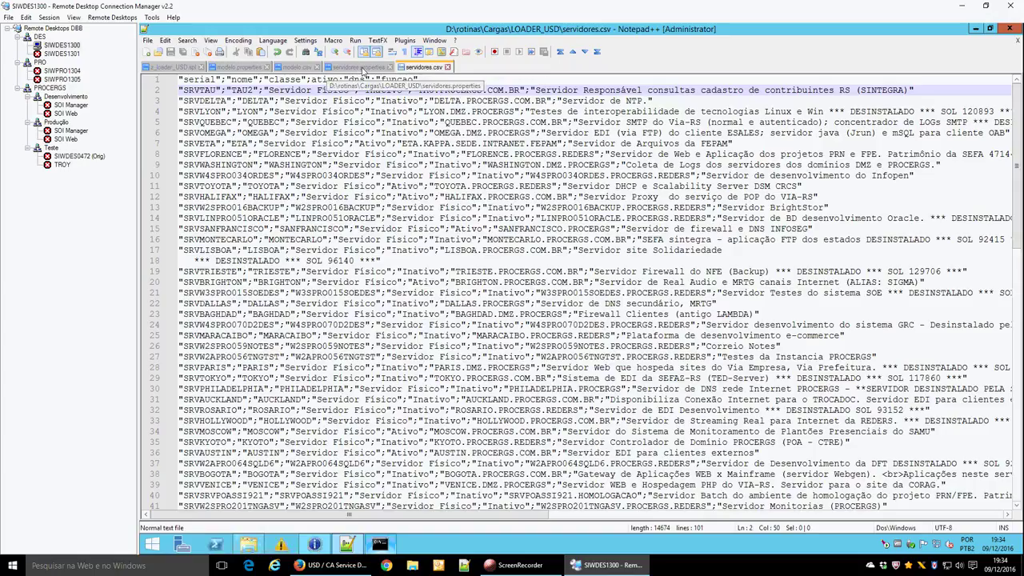
left_click(362, 70)
left_click(307, 125)
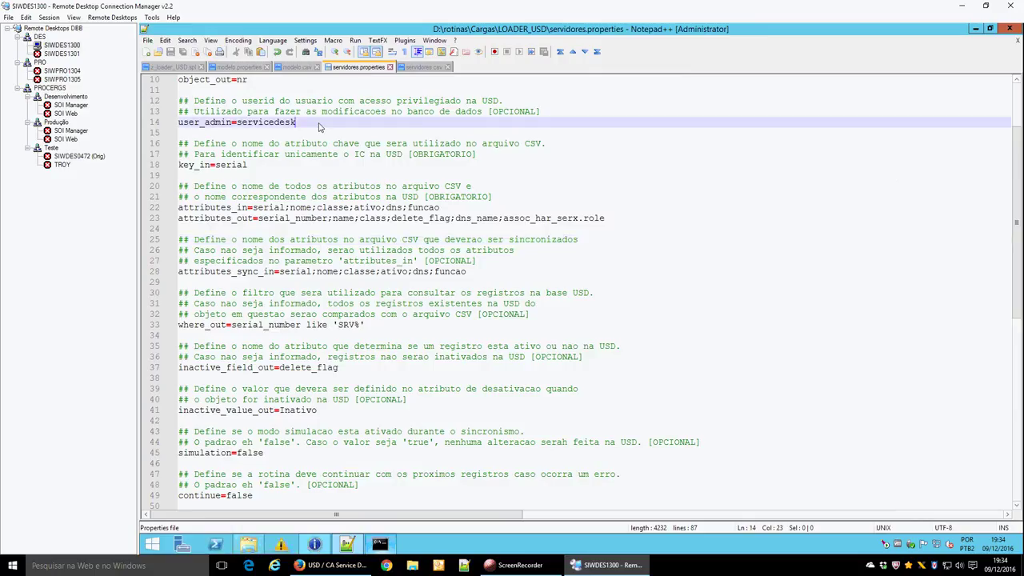
key("ctrl+Home")
key("Down")
key("Down")
key("Down")
key("Down")
key("Down")
key("Down")
key("Down")
key("Down")
key("Down")
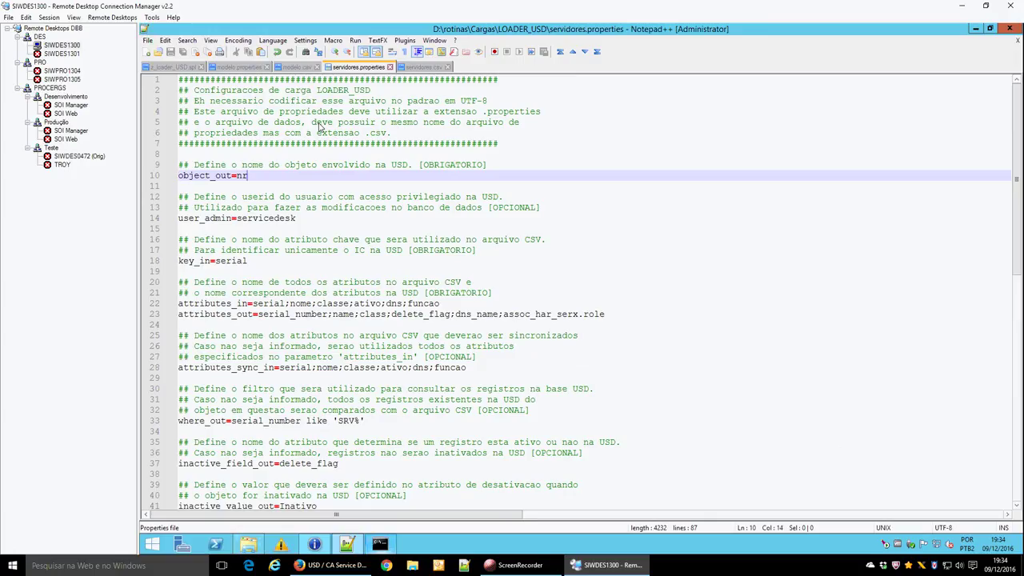
Step: Examine the object_out=nr line, which defines the USD object involved in the load
key("Left")
key("Left")
key("Left")
key("Left")
key("Left")
key("Left")
key("Left")
key("Left")
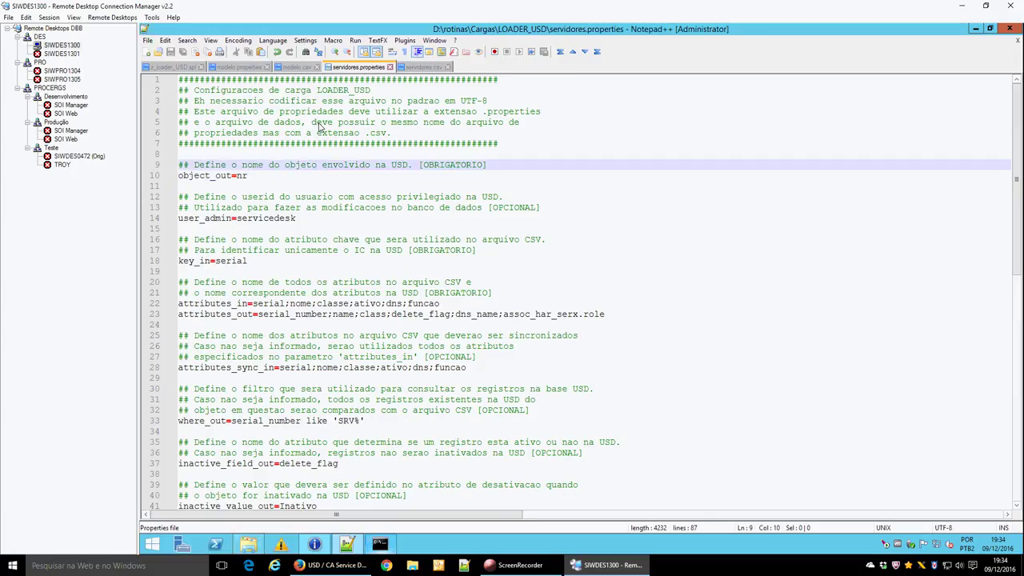
key("Right")
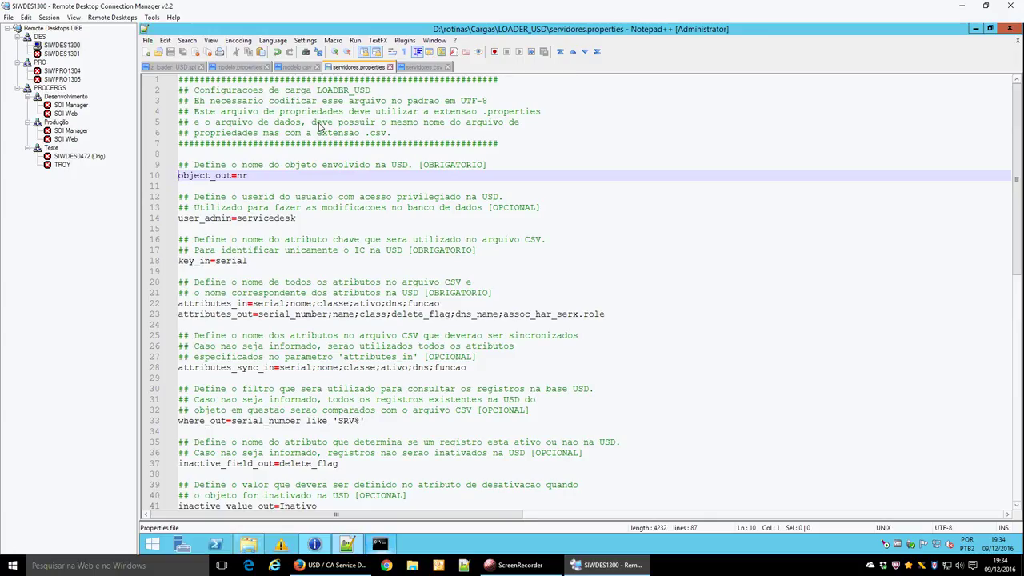
key("shift+End")
key("Home")
key("Right")
key("Right")
key("Right")
key("Right")
key("Right")
key("Right")
key("Right")
key("Right")
key("Right")
Step: Examine the user_admin parameter and its comments about the privileged USD user that makes the database changes
key("Down")
key("Down")
key("Down")
key("Up")
key("Down")
key("Down")
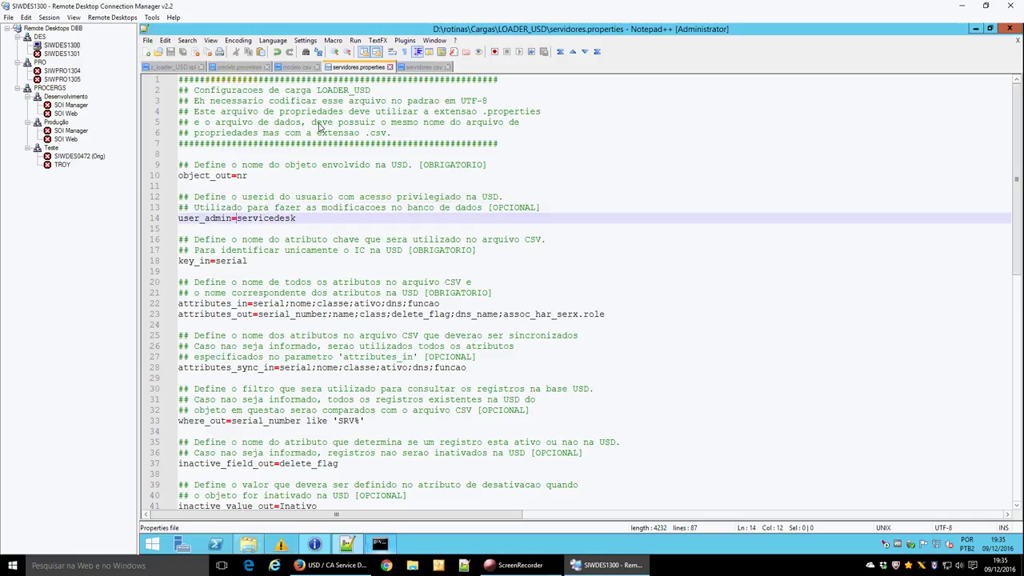
key("Up")
key("Down")
key("Up")
key("Right")
key("Right")
key("Right")
key("Right")
key("Right")
key("Right")
key("Right")
key("Right")
key("Right")
key("Right")
key("Right")
key("Right")
key("Right")
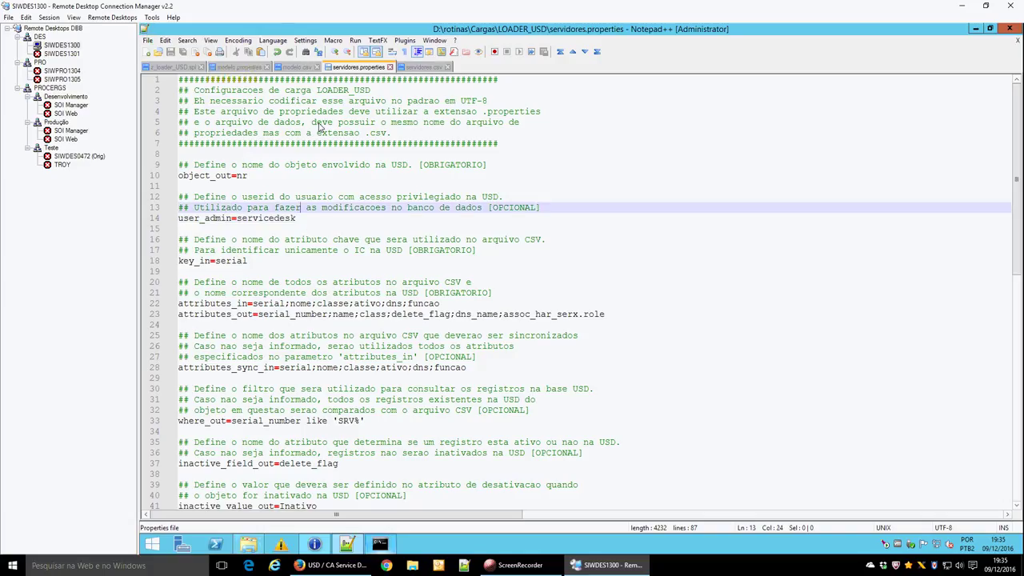
Step: Read the rest of the second user_admin comment line, about making the modifications in the database
key("Right")
key("Right")
key("Right")
key("Right")
key("Right")
key("Right")
key("Right")
key("Right")
key("Right")
key("Right")
key("Right")
key("Right")
key("Right")
key("Right")
key("Right")
key("Right")
key("Right")
key("Right")
Step: Read the two comment lines above key_in about the CSV key attribute that uniquely identifies the IC in USD
key("Down")
key("Down")
key("Down")
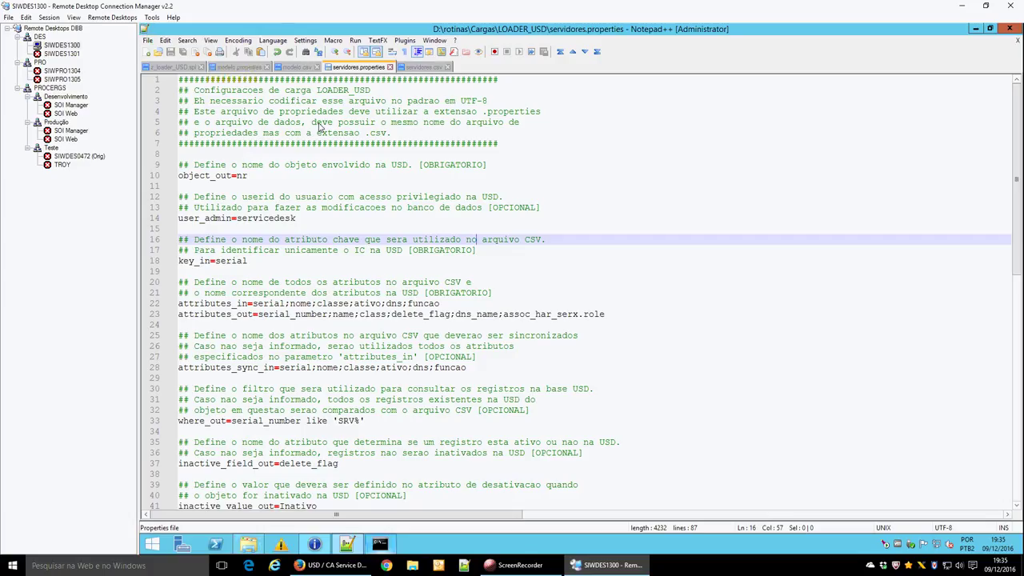
key("Left")
key("Left")
key("Left")
key("Left")
key("Left")
key("Left")
key("Left")
key("Left")
key("Left")
key("Left")
key("Left")
key("Left")
key("Left")
key("Left")
key("Left")
key("Left")
key("Left")
key("Left")
key("Left")
key("Left")
key("Down")
key("Right")
key("Right")
key("Right")
key("Right")
key("Right")
key("Right")
key("Right")
key("Right")
key("Right")
key("Right")
key("Right")
key("Right")
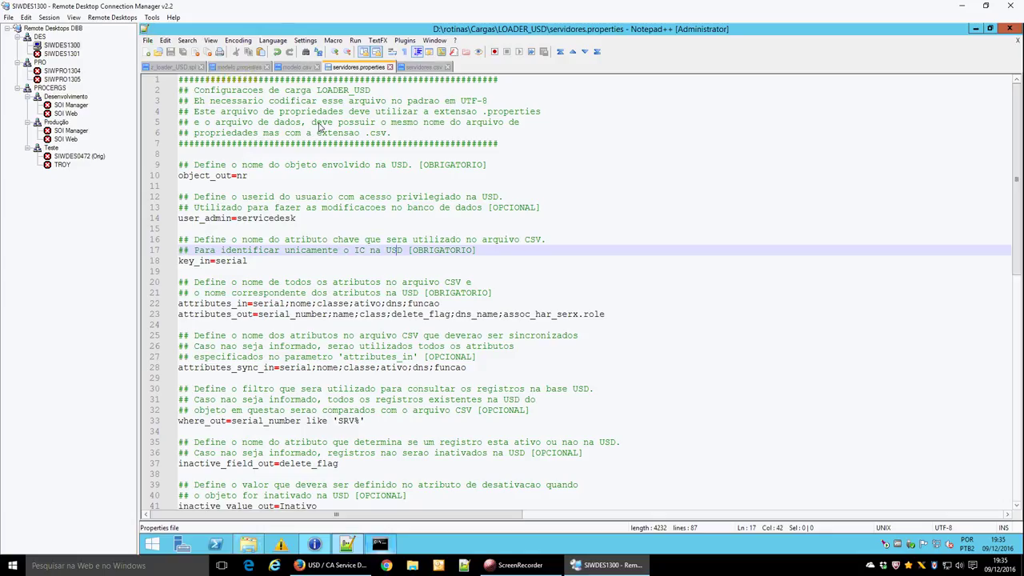
Step: Examine the key_in parameter and highlight its value serial
key("Down")
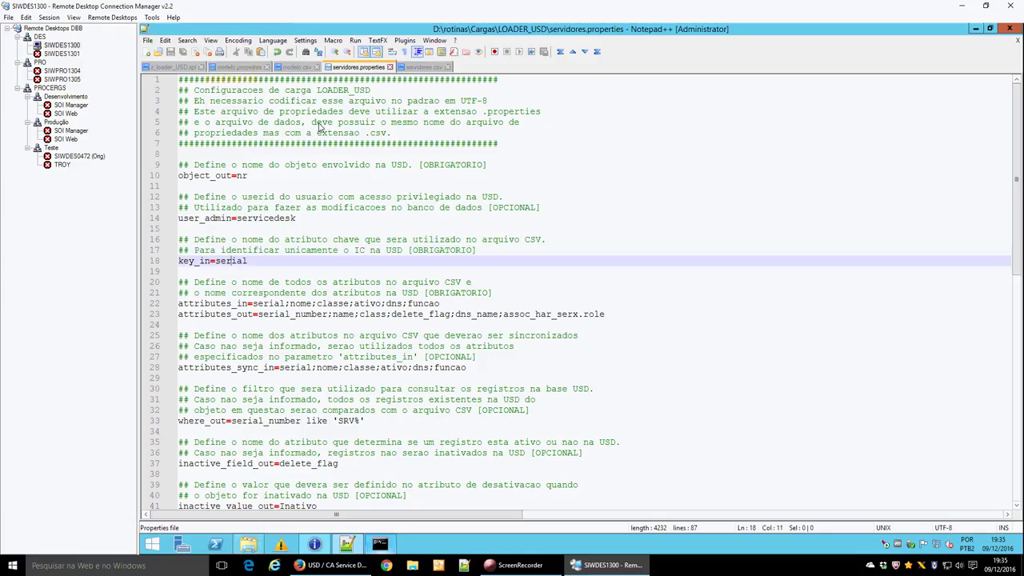
key("Left")
key("Left")
key("shift+Right")
key("shift+Right")
key("shift+Right")
key("shift+Right")
key("shift+Right")
key("shift+Right")
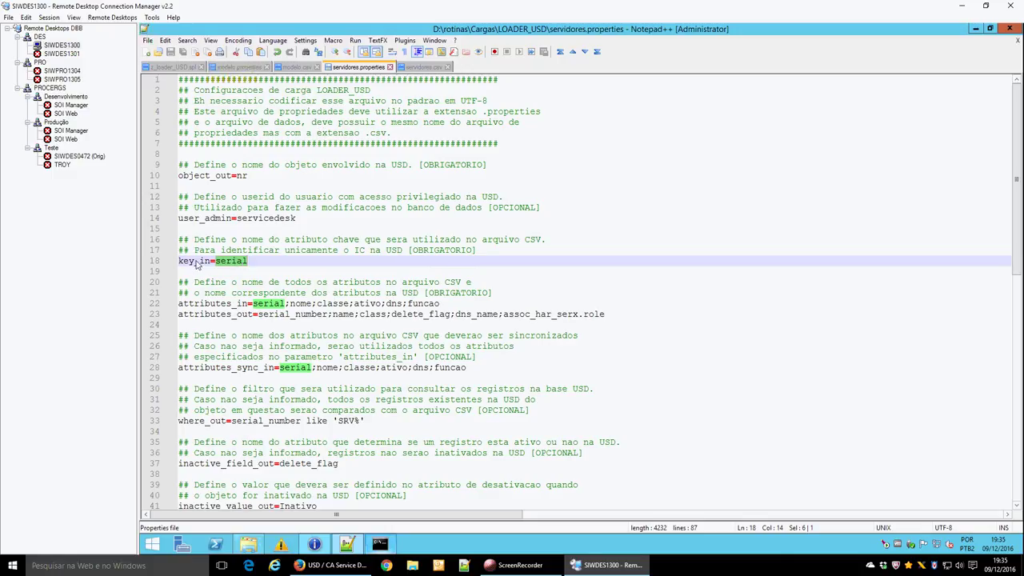
left_click_drag(195, 264, 205, 265)
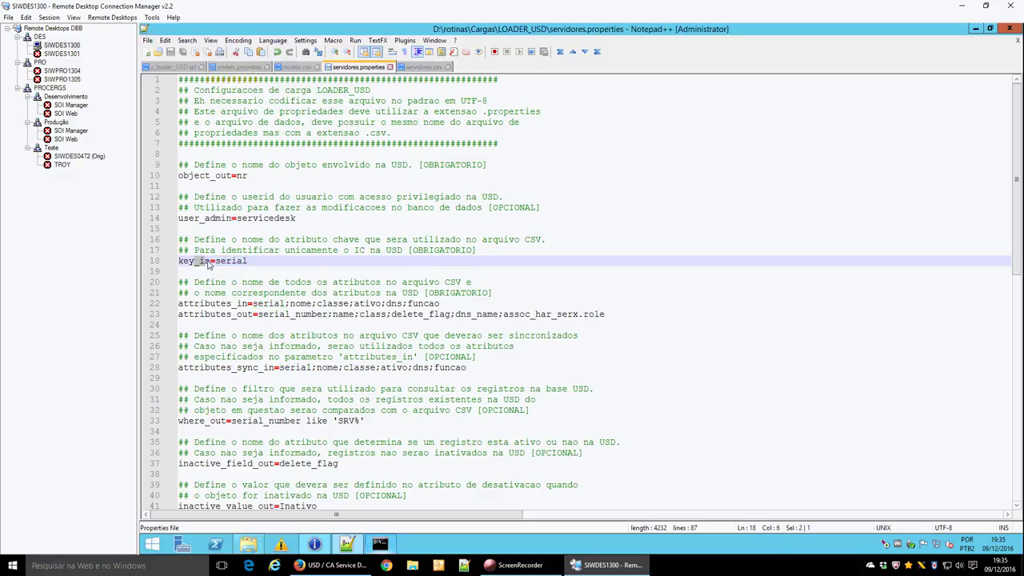
left_click(222, 264)
double_click(222, 265)
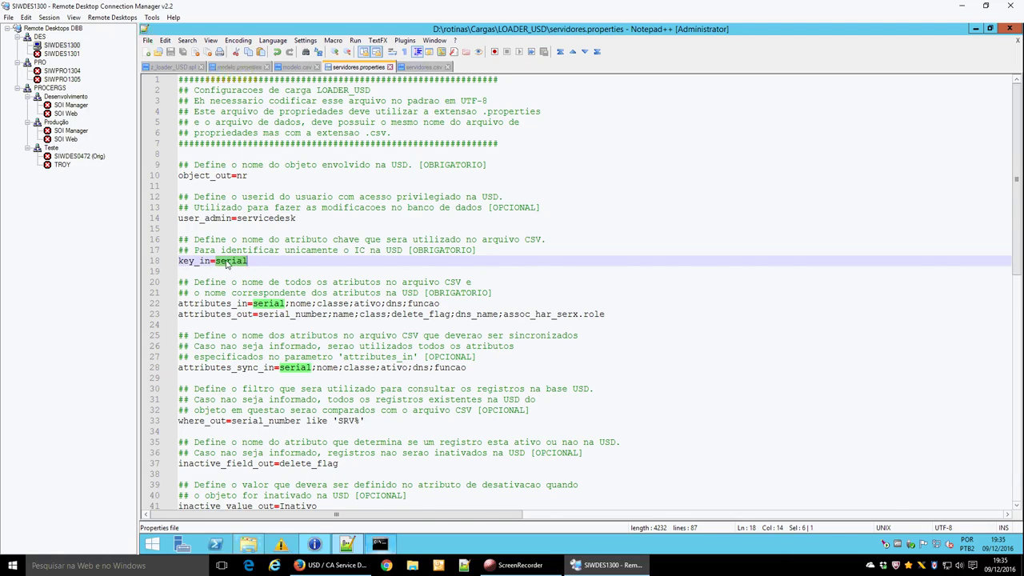
Step: Show servidores.csv and highlight the first record's serial SRVTAU and the nome column header
left_click(415, 69)
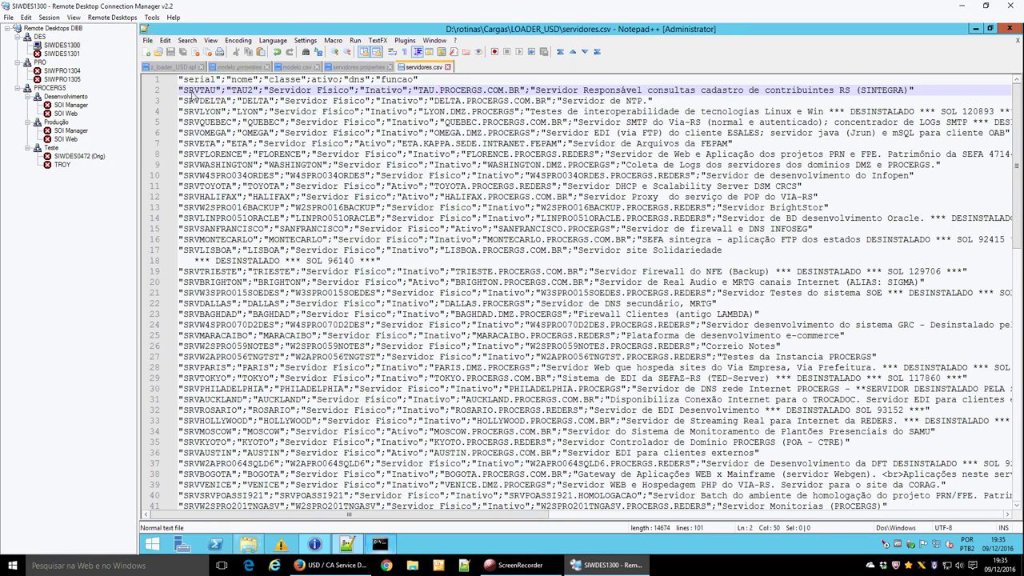
double_click(197, 91)
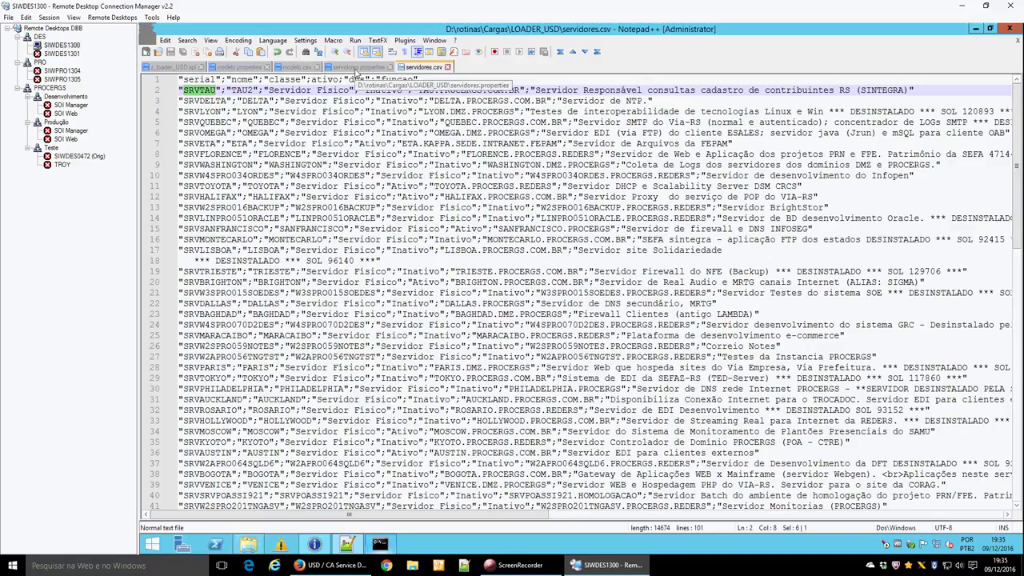
left_click(186, 92)
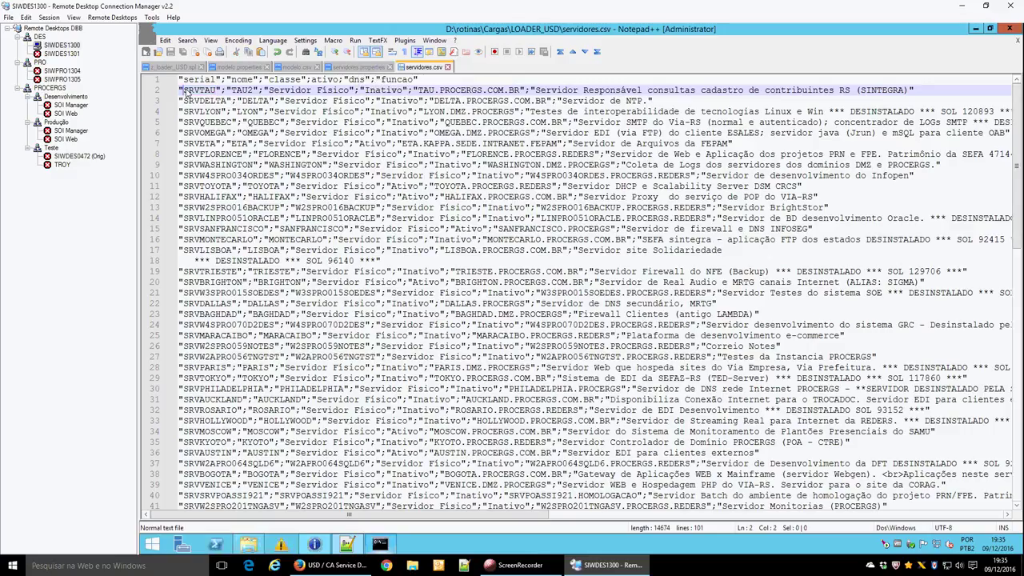
left_click_drag(185, 92, 216, 92)
double_click(241, 79)
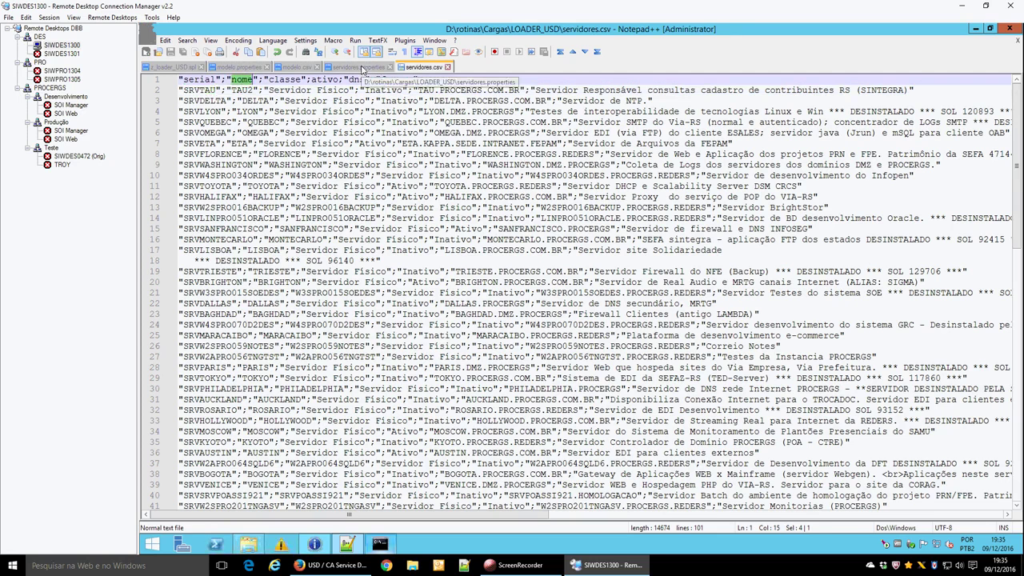
Step: Return to servidores.properties and highlight the attributes_in line and its list of CSV attribute names
left_click(360, 68)
left_click(232, 254)
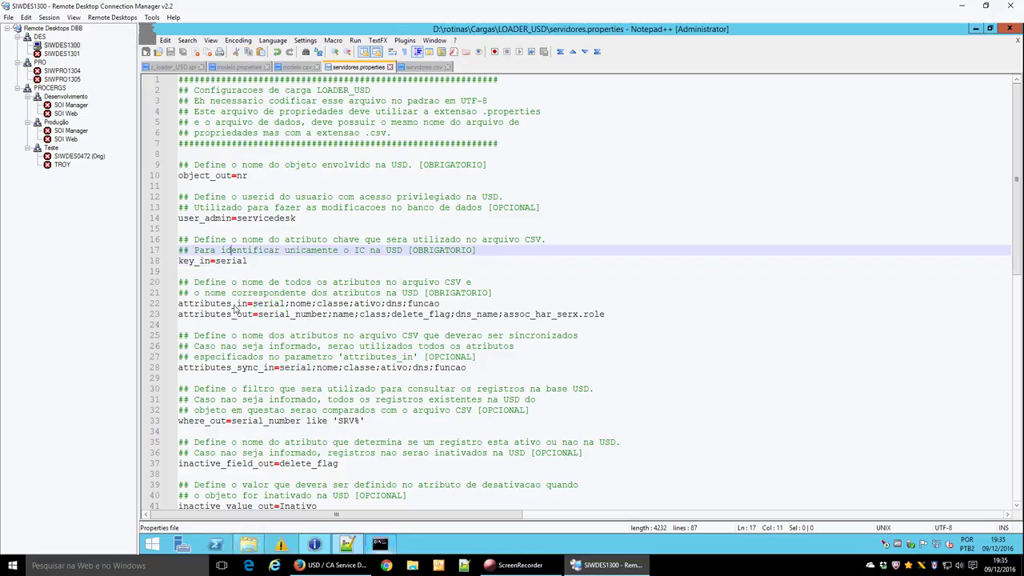
left_click_drag(178, 304, 452, 306)
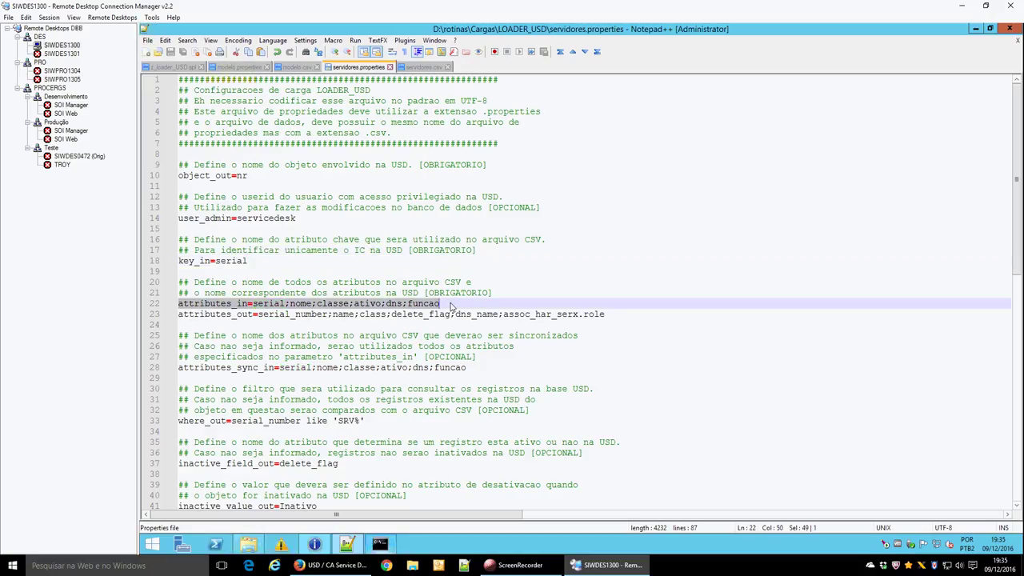
left_click_drag(253, 304, 447, 307)
left_click(447, 306)
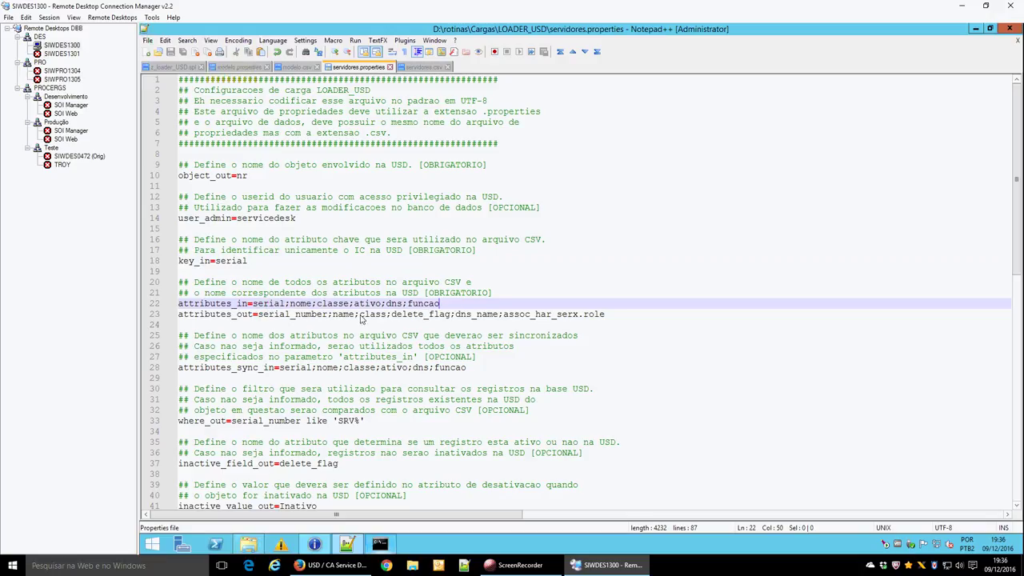
Step: Highlight serial, nome and funcao in attributes_in with their counterparts serial_number, name and assoc_har_serx.role in attributes_out
double_click(262, 305)
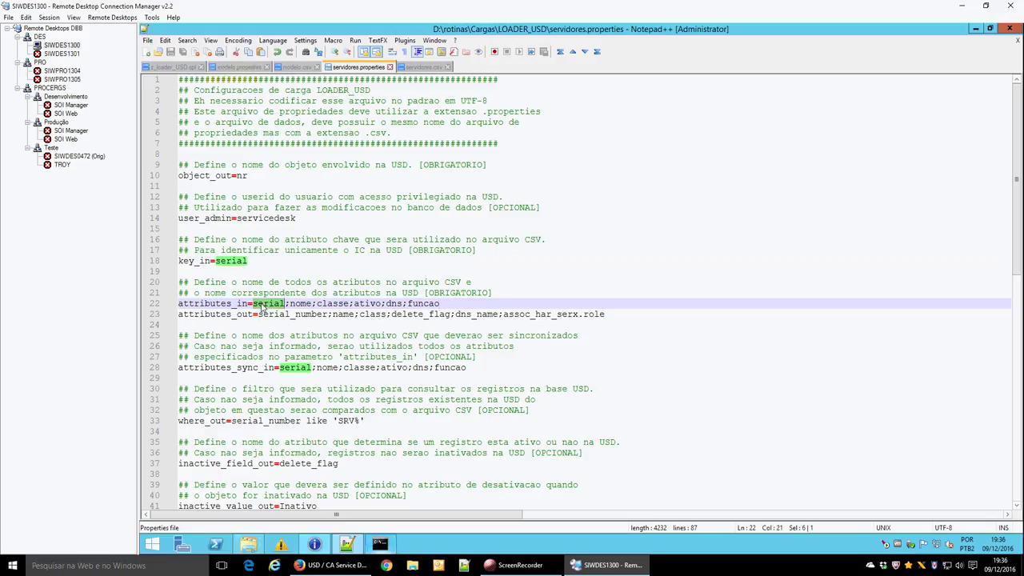
left_click_drag(258, 317, 328, 317)
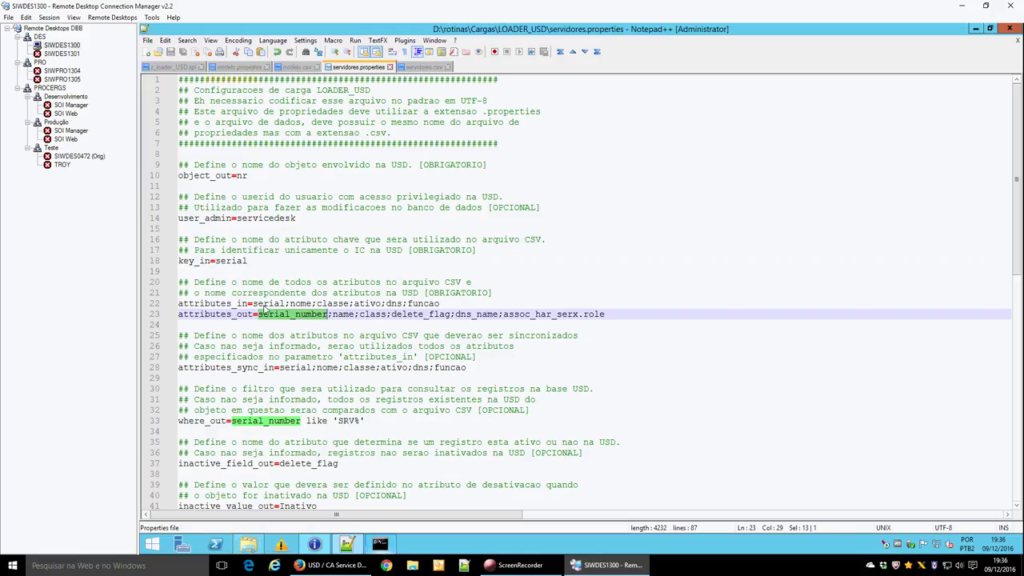
left_click_drag(258, 317, 290, 317)
left_click(290, 318)
double_click(291, 317)
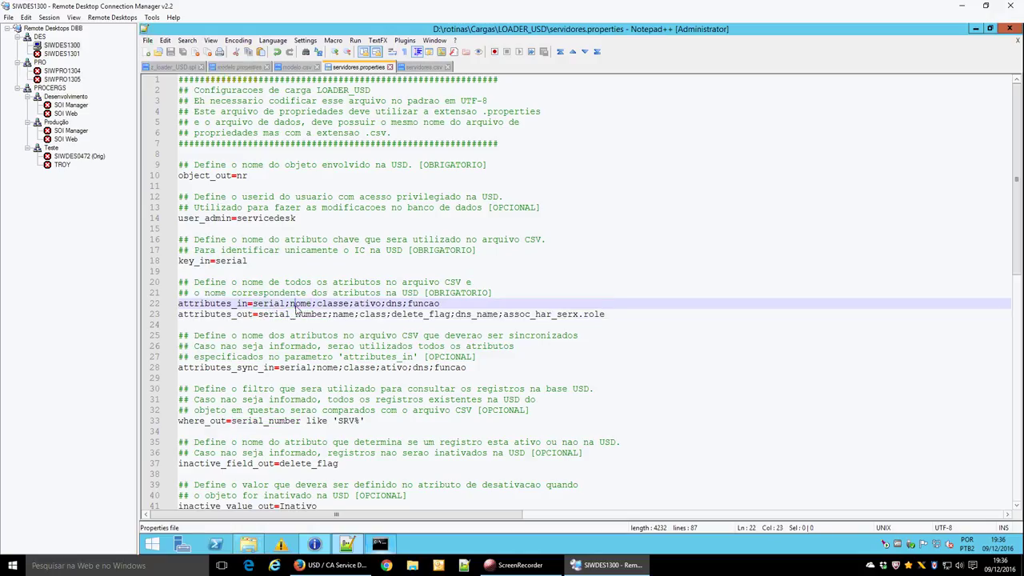
double_click(300, 304)
double_click(337, 316)
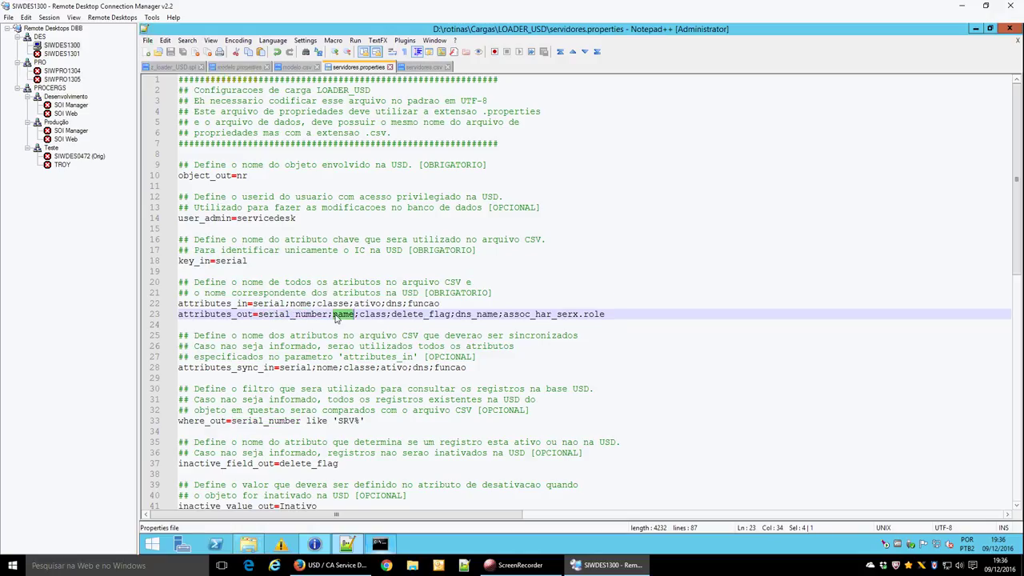
double_click(423, 304)
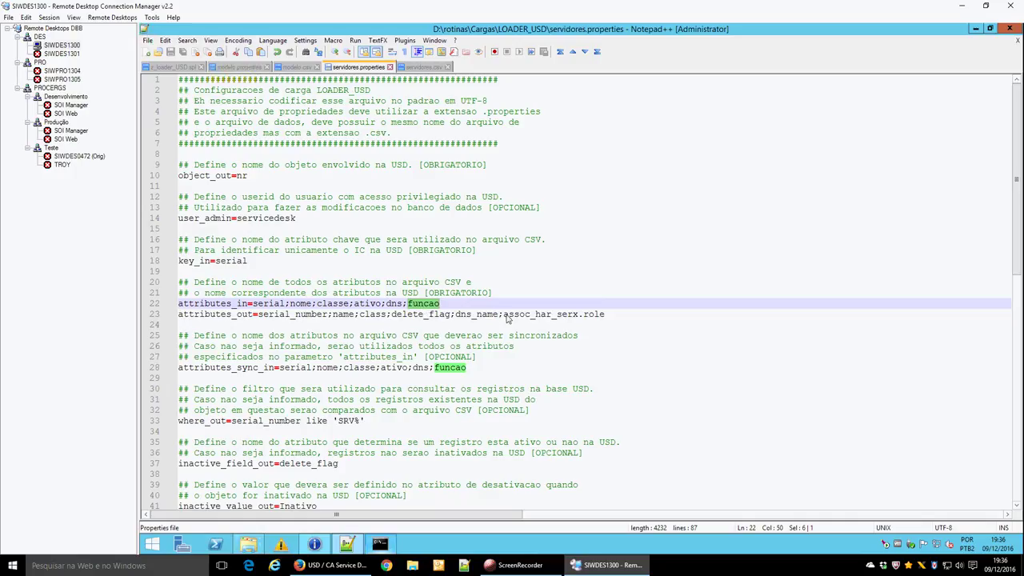
left_click_drag(503, 317, 608, 320)
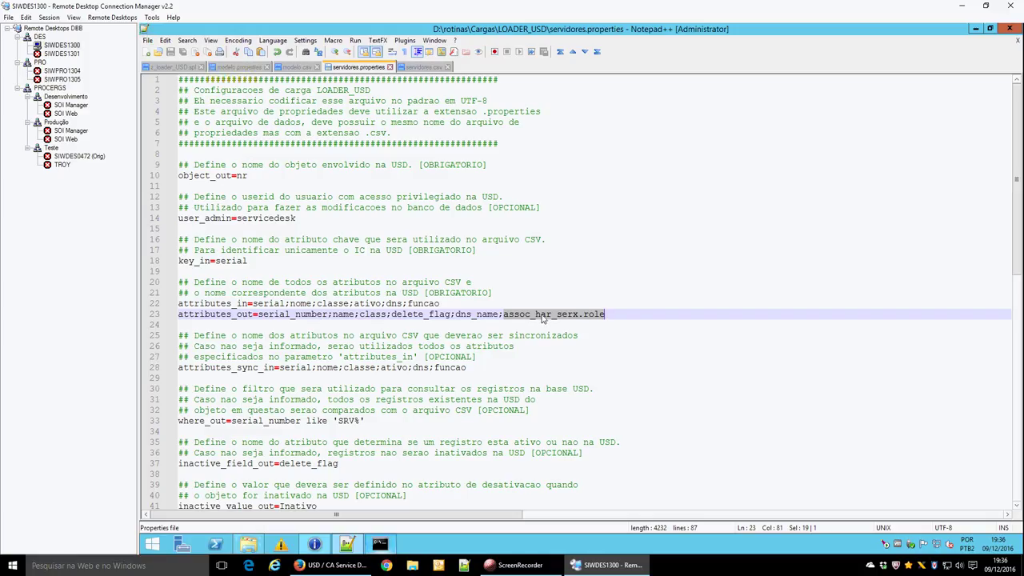
Step: Examine the har_serx part of assoc_har_serx.role and highlight serial_number in the attributes_out line
left_click(538, 315)
left_click_drag(538, 316, 578, 315)
left_click(616, 322)
left_click(618, 317)
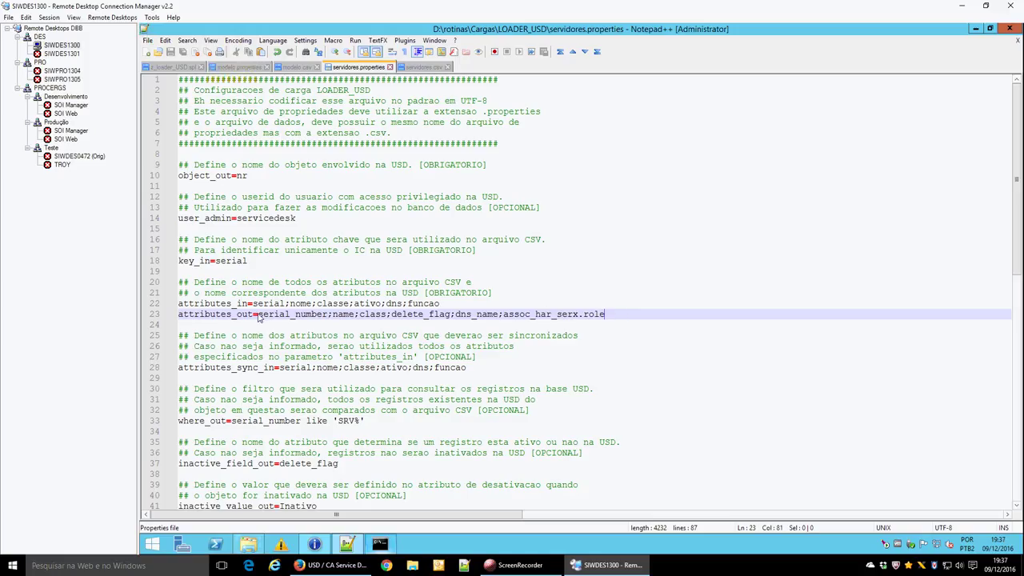
left_click_drag(258, 318, 328, 318)
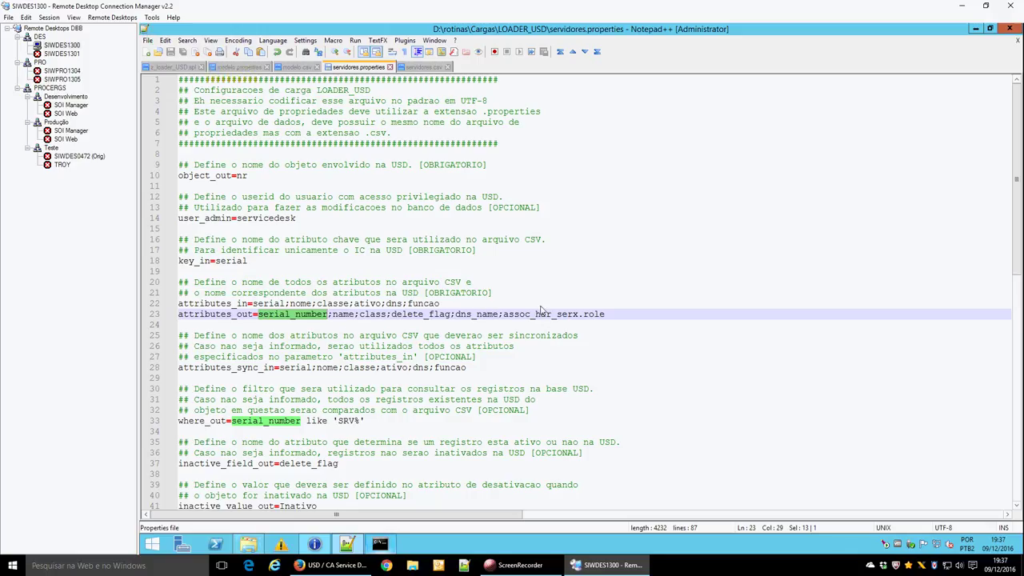
Step: Examine the attributes_sync_in parameter and highlight its nome, funcao and dns attributes to be synchronized from the CSV
left_click(202, 373)
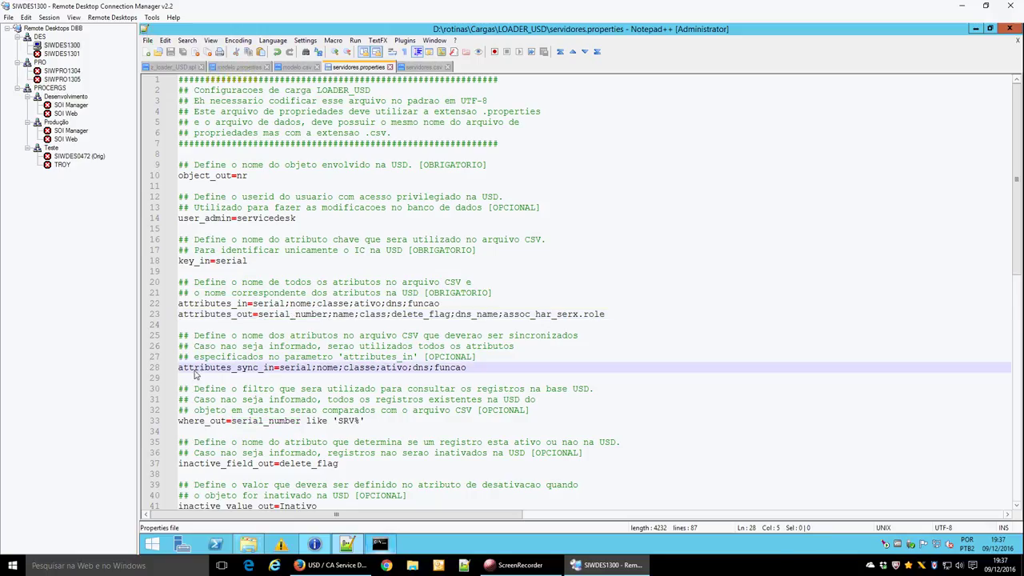
left_click_drag(178, 373, 249, 373)
double_click(250, 370)
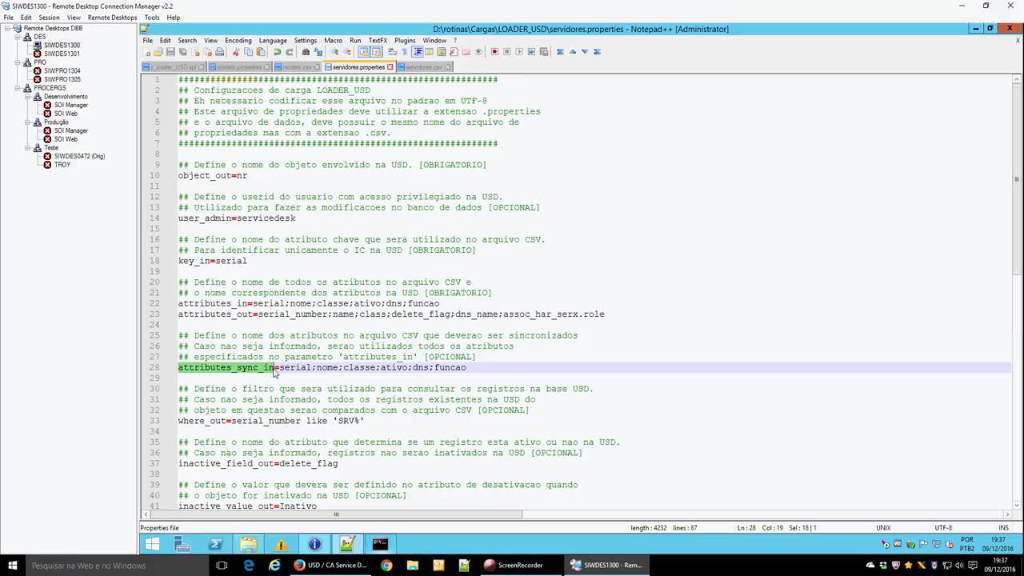
left_click(290, 370)
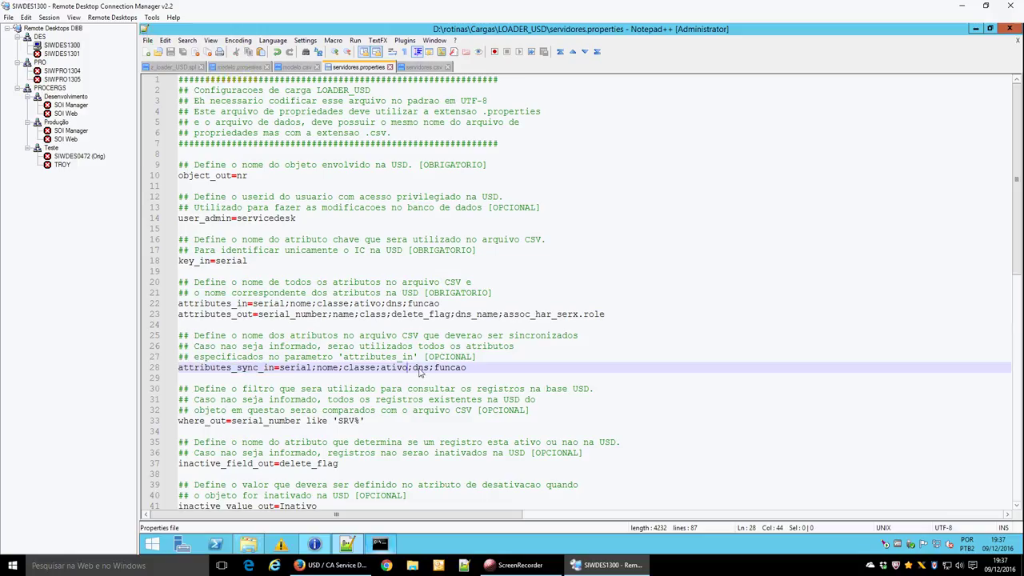
left_click(476, 372)
double_click(329, 370)
double_click(450, 370)
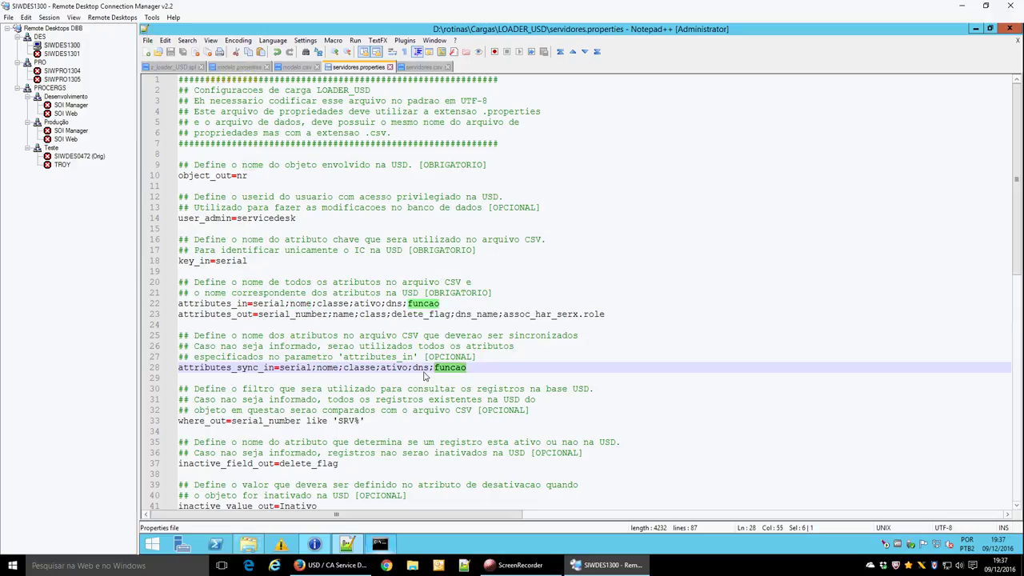
double_click(421, 369)
left_click(469, 372)
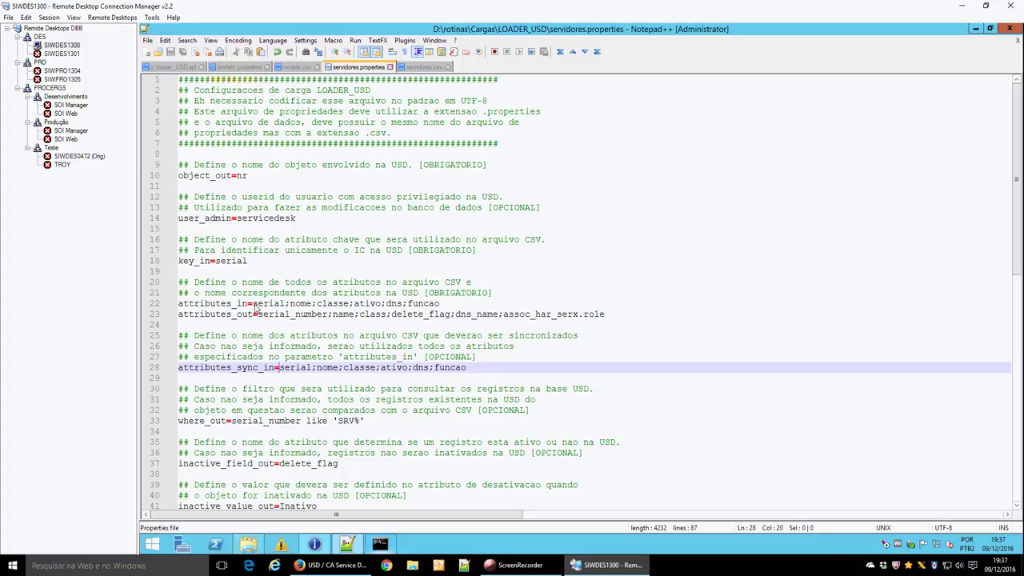
Step: Compare the attributes_in list with the servidores.csv header row and return to the attributes_sync_in line
left_click_drag(253, 305, 445, 307)
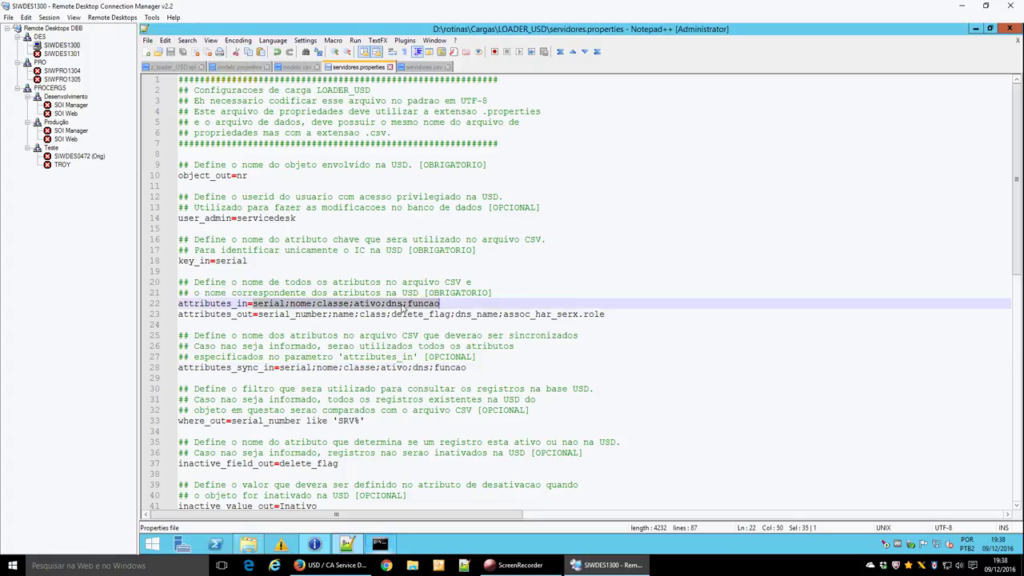
left_click(421, 68)
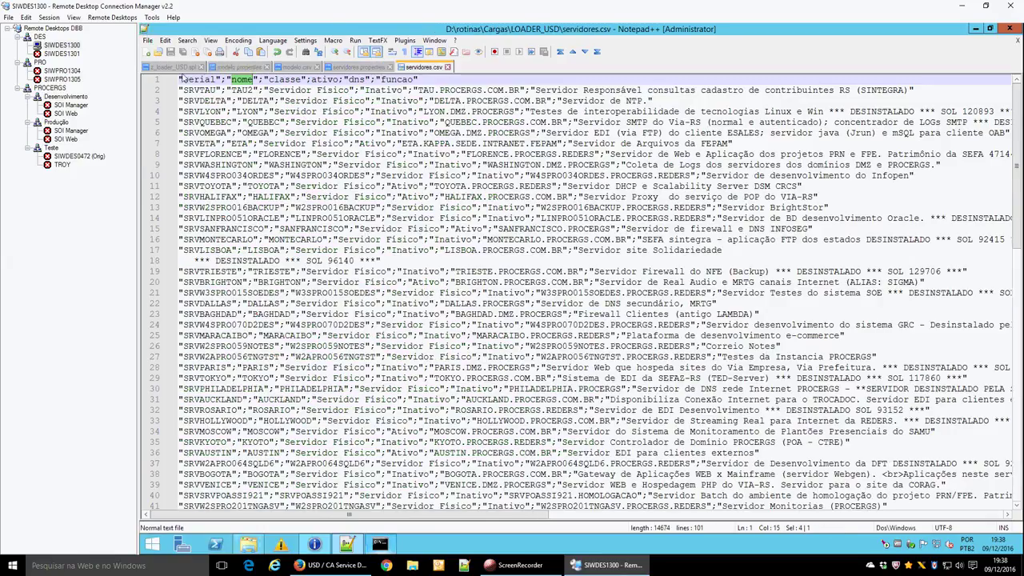
left_click(370, 68)
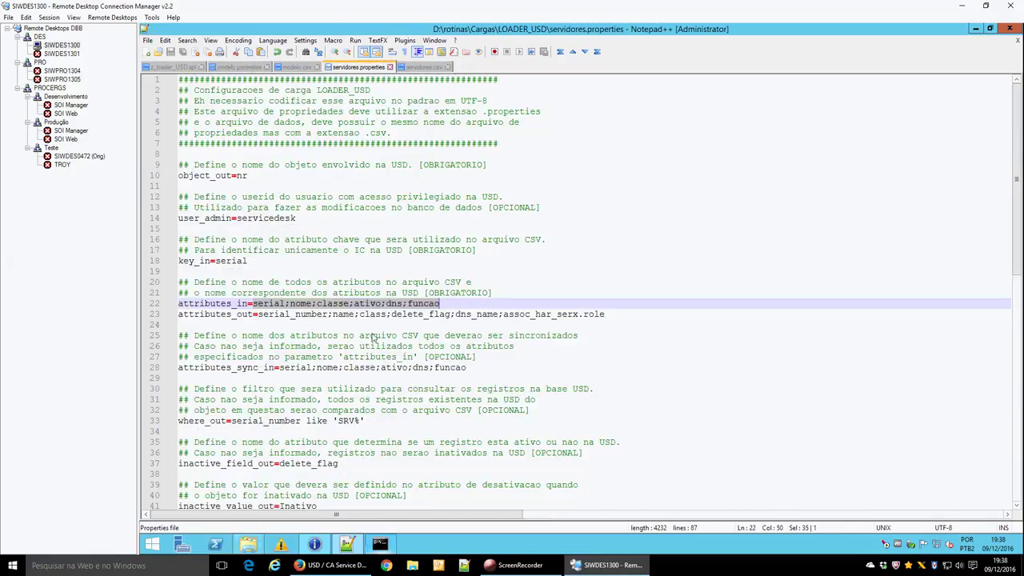
left_click(477, 372)
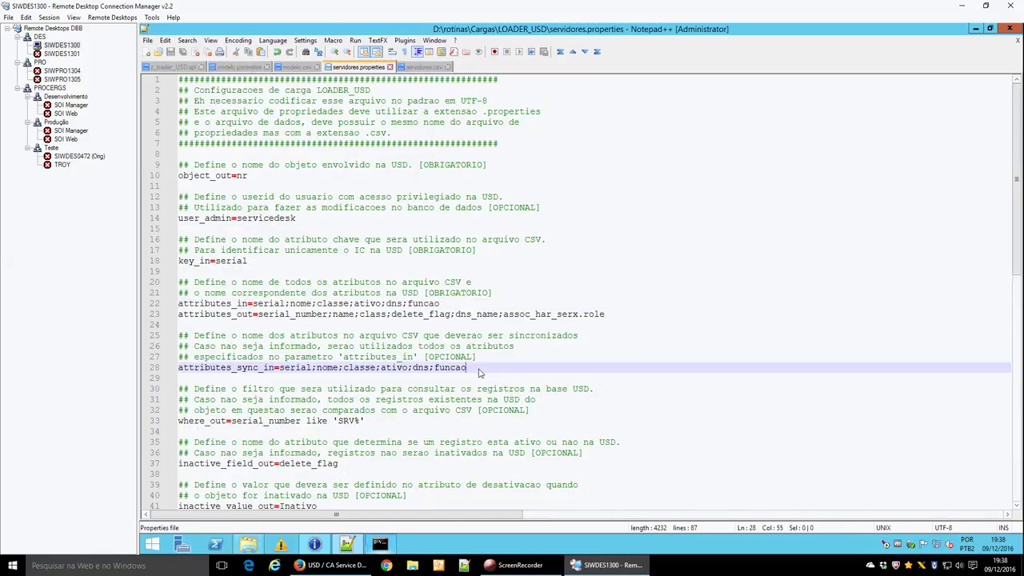
Step: Examine the where_out parameter and highlight its filter serial_number like 'SRV%' and the attribute it uses
left_click(280, 390)
left_click(209, 424)
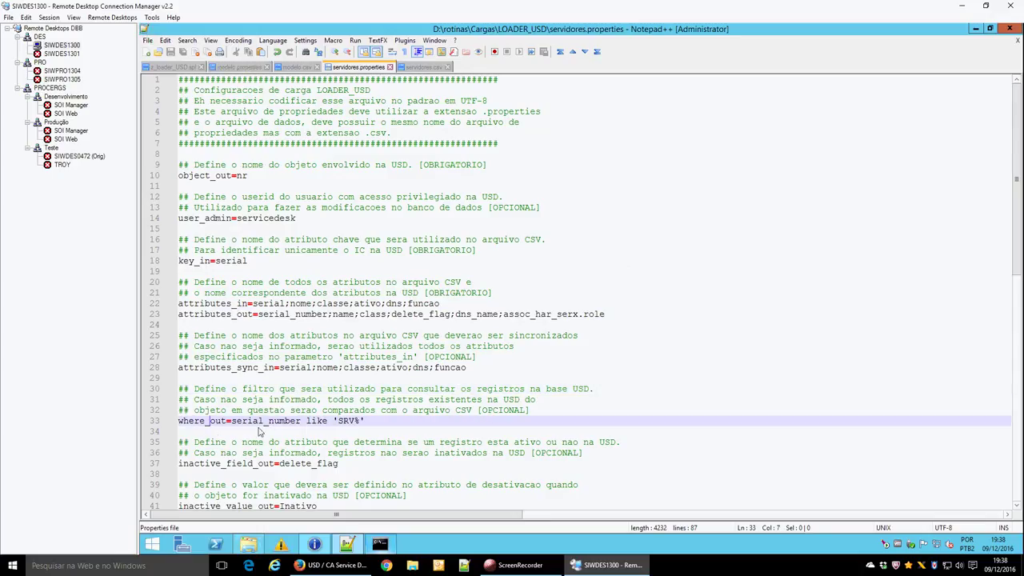
left_click_drag(233, 425, 379, 426)
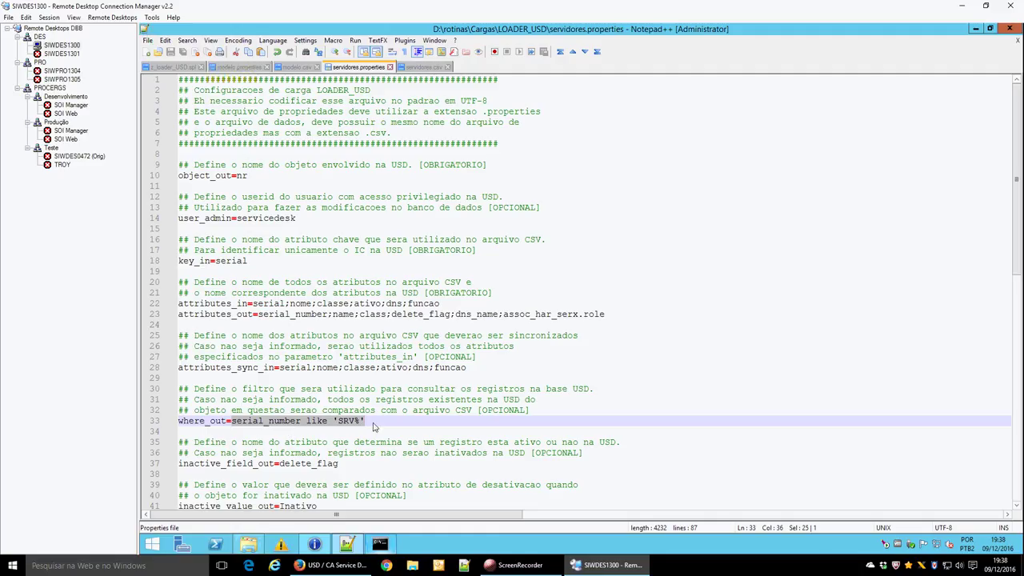
left_click(373, 426)
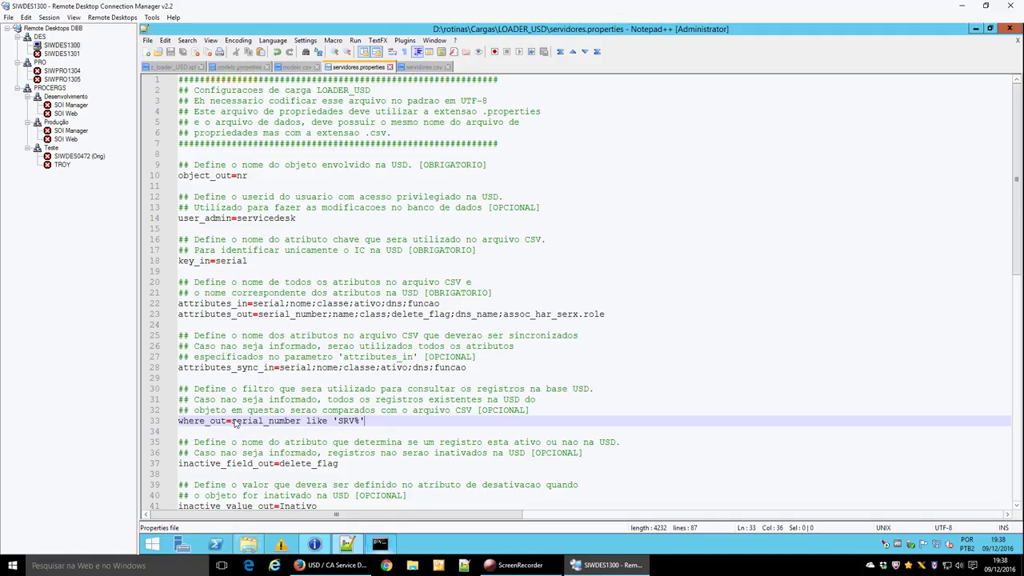
left_click_drag(231, 421, 307, 423)
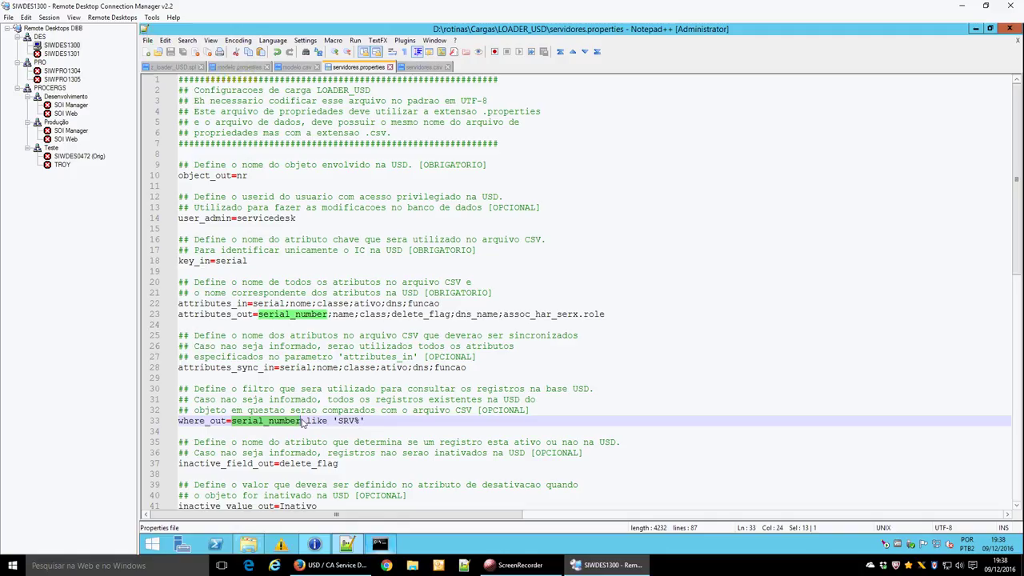
left_click(383, 427)
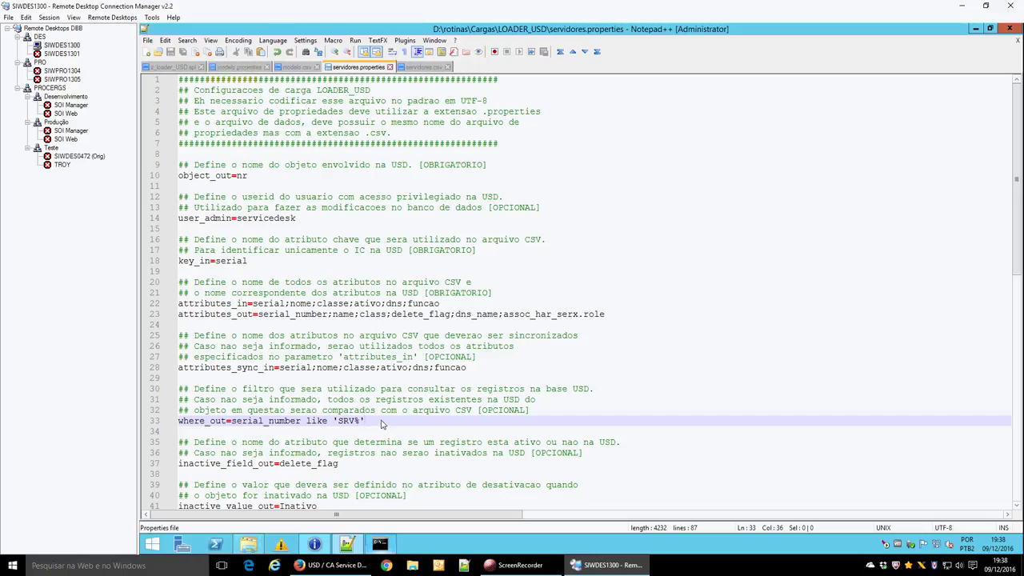
Step: Examine the inactive_field_out and inactive_value_out parameters and highlight their values delete_flag and Inativo
double_click(238, 470)
double_click(305, 469)
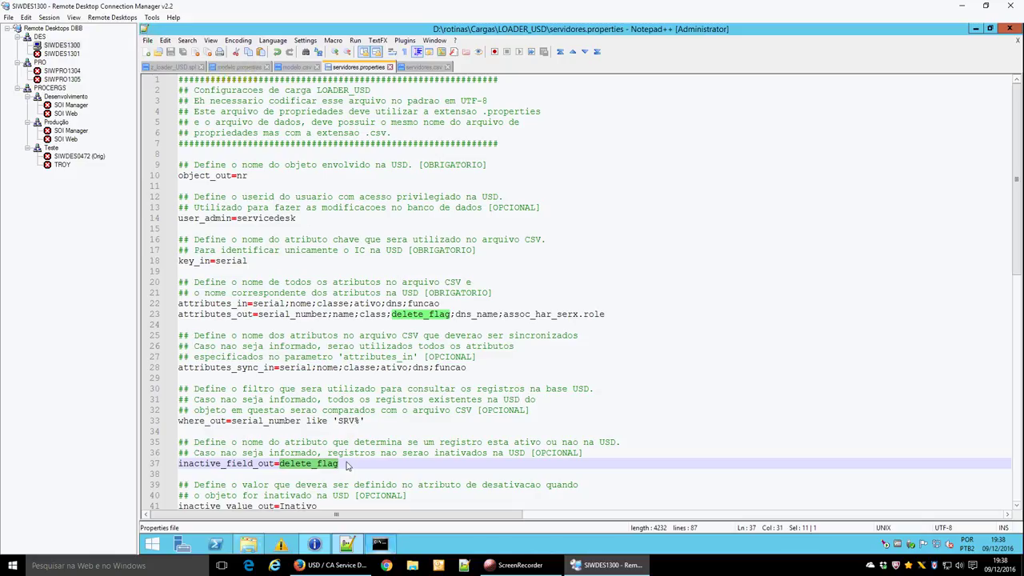
scroll(312, 464, "down", 2)
left_click(297, 445)
double_click(297, 445)
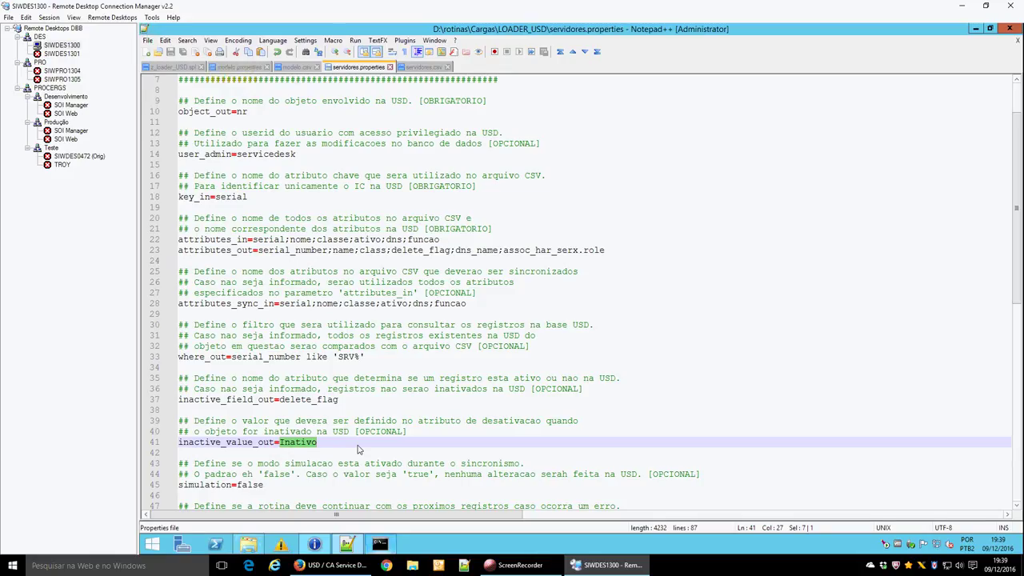
double_click(313, 445)
Step: Examine the simulation parameter and highlight its name and its value false
double_click(204, 486)
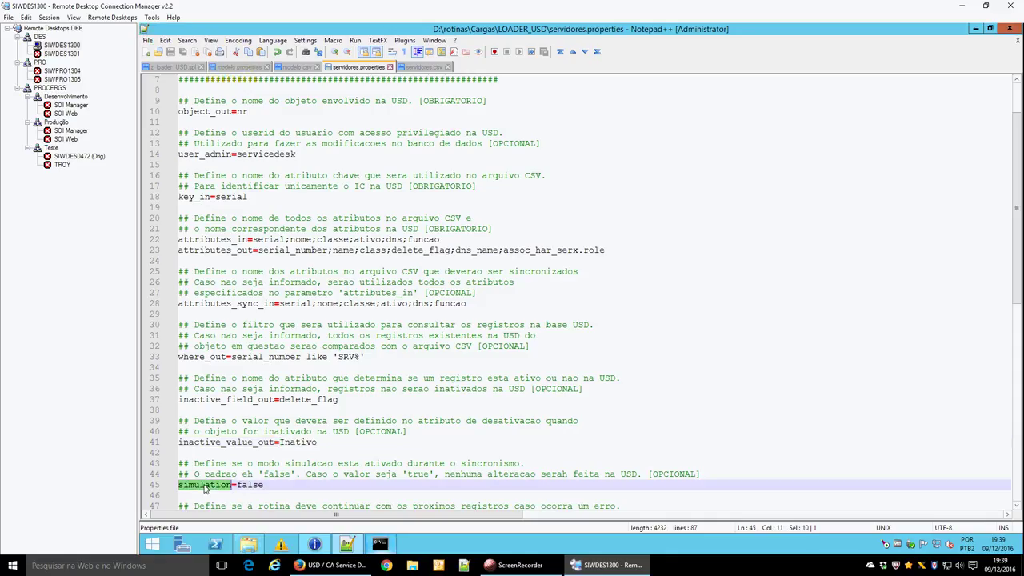
left_click_drag(237, 486, 264, 489)
left_click(264, 488)
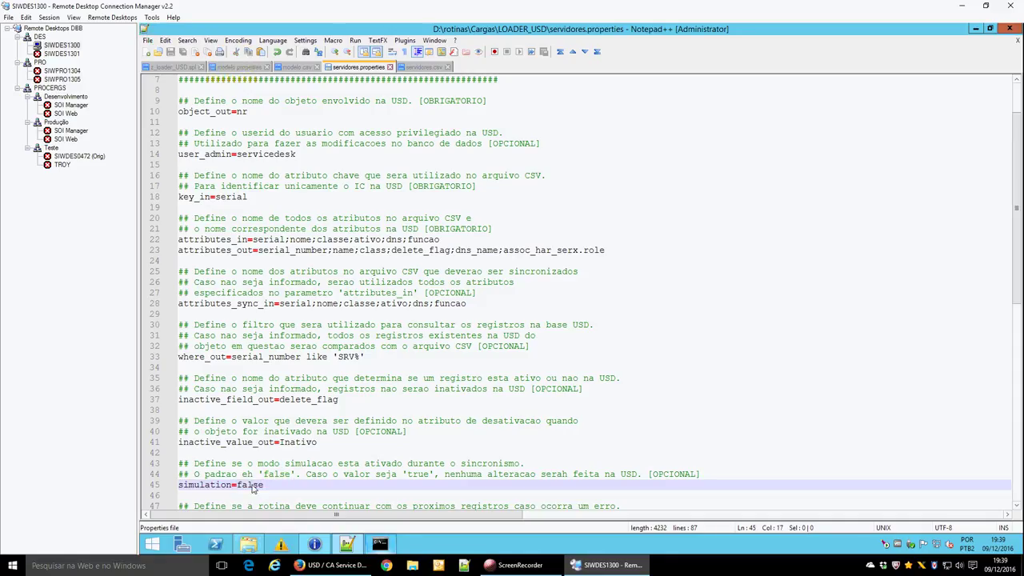
double_click(252, 489)
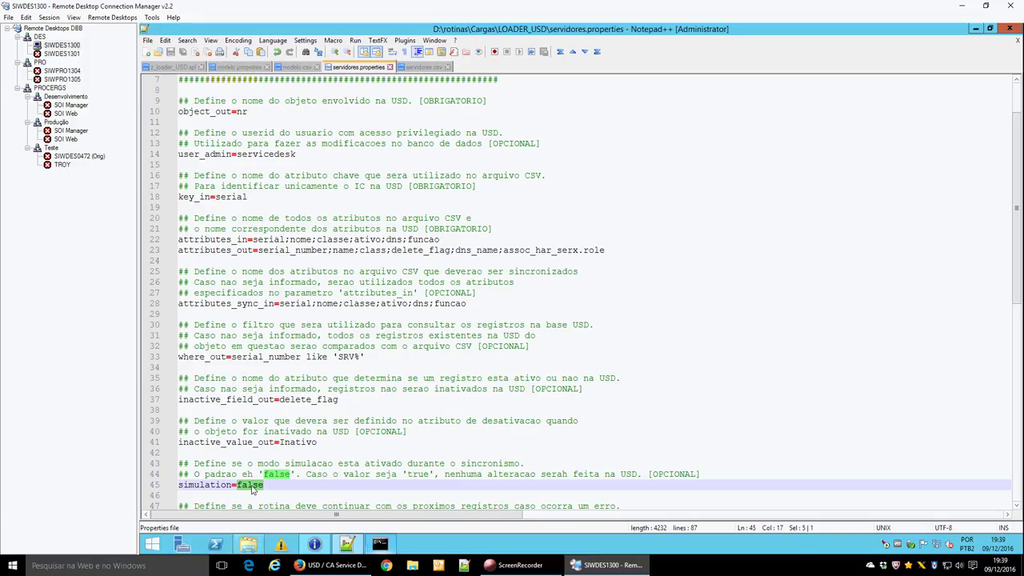
left_click(268, 489)
double_click(251, 485)
Step: Examine the continue parameter, which controls processing after an error, and highlight its name and value
scroll(271, 490, "down", 2)
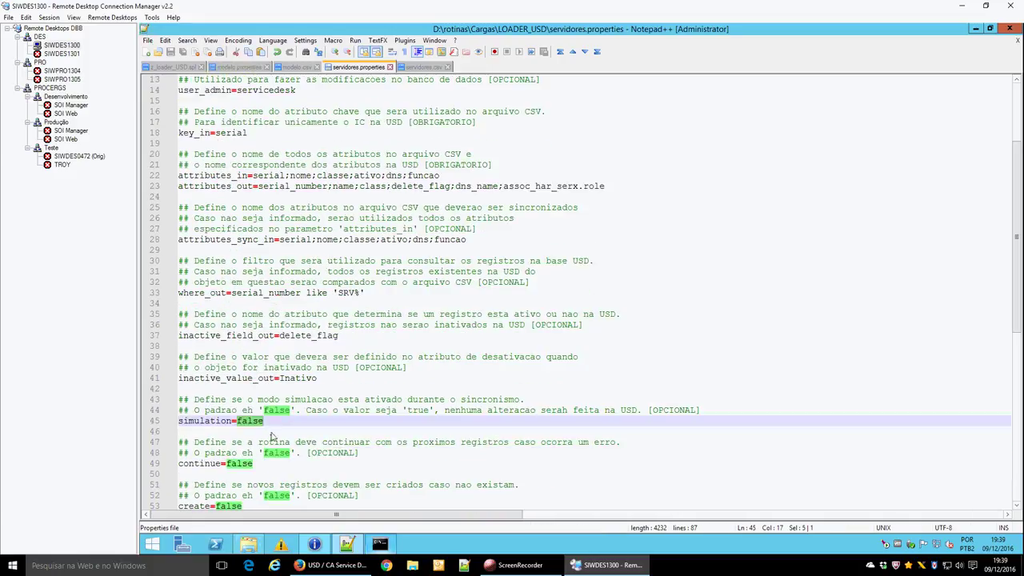
left_click(195, 465)
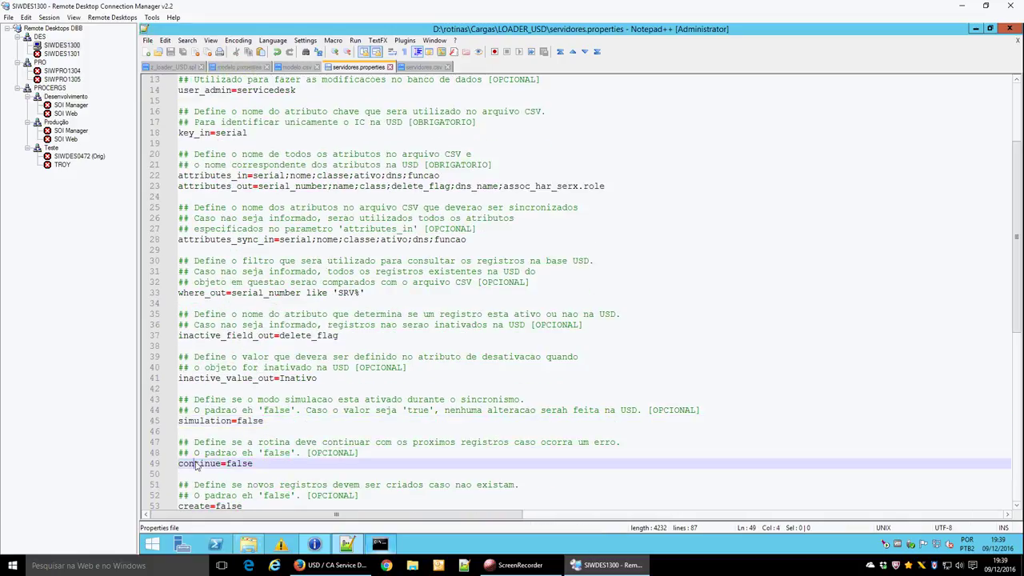
double_click(196, 466)
double_click(264, 466)
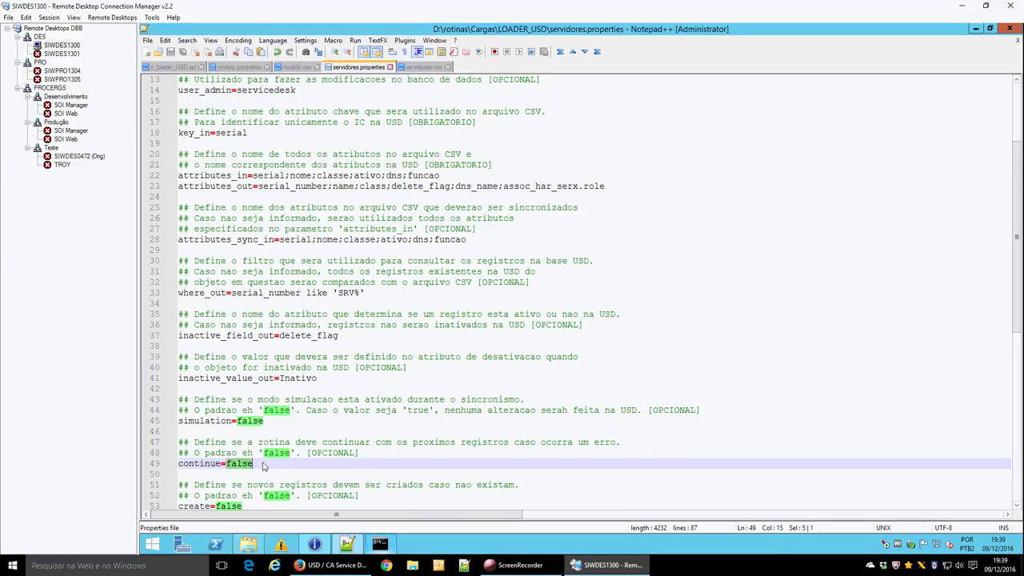
left_click(265, 466)
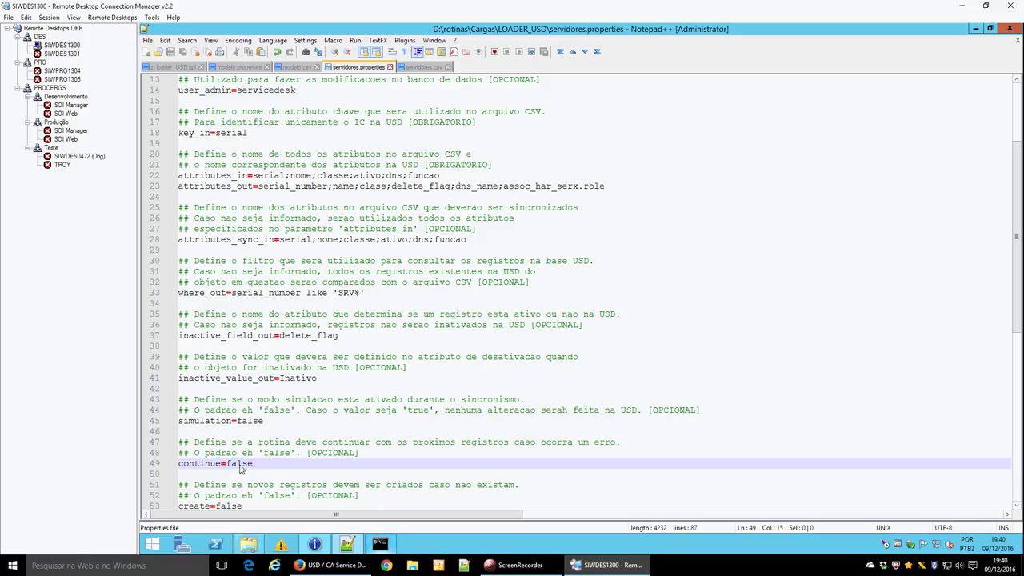
Step: Examine the create parameter for missing records, highlight its name and value, and check it against the records in servidores.csv
scroll(240, 468, "down", 3)
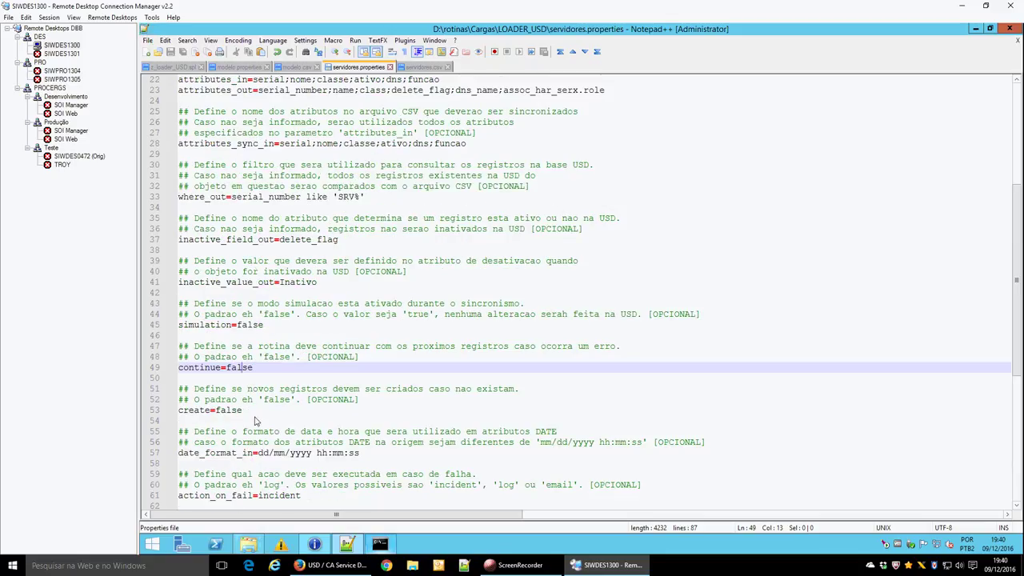
double_click(196, 411)
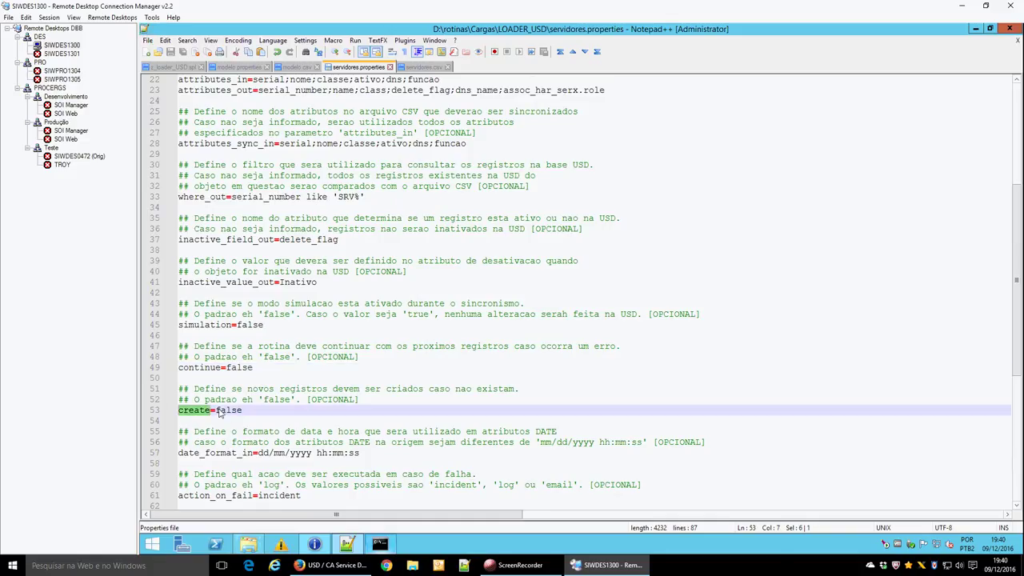
double_click(224, 411)
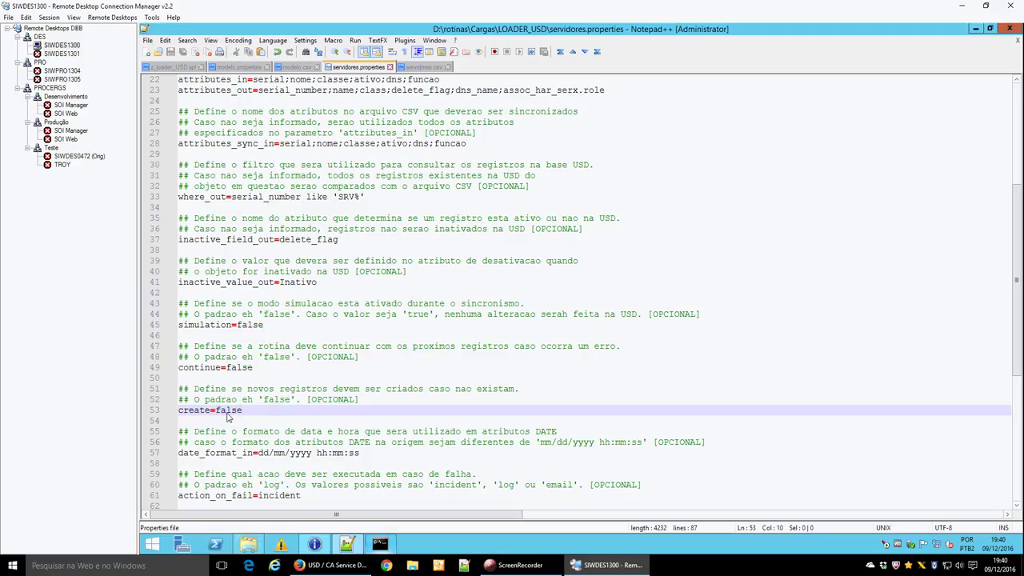
left_click_drag(216, 412, 242, 413)
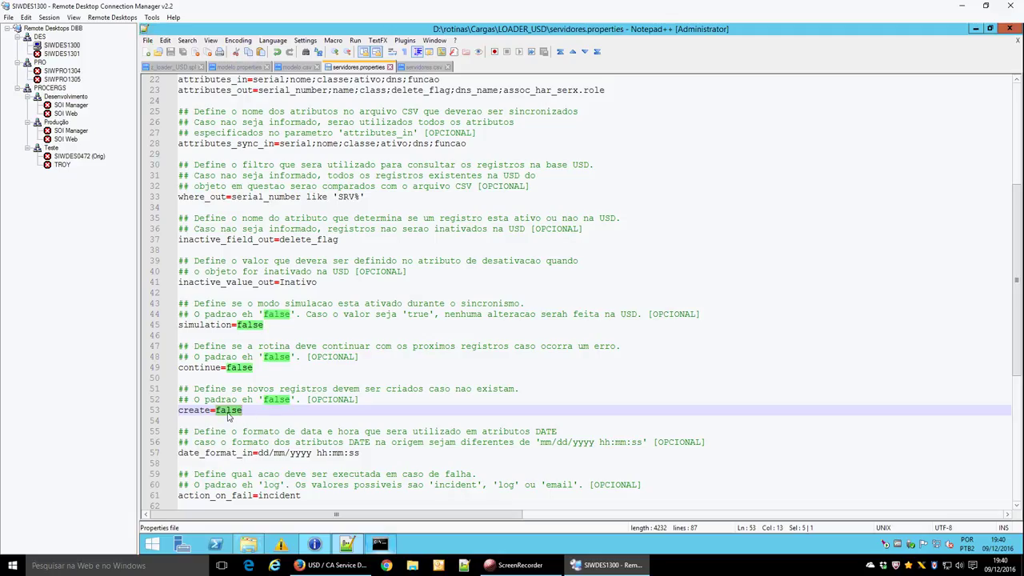
key("Right")
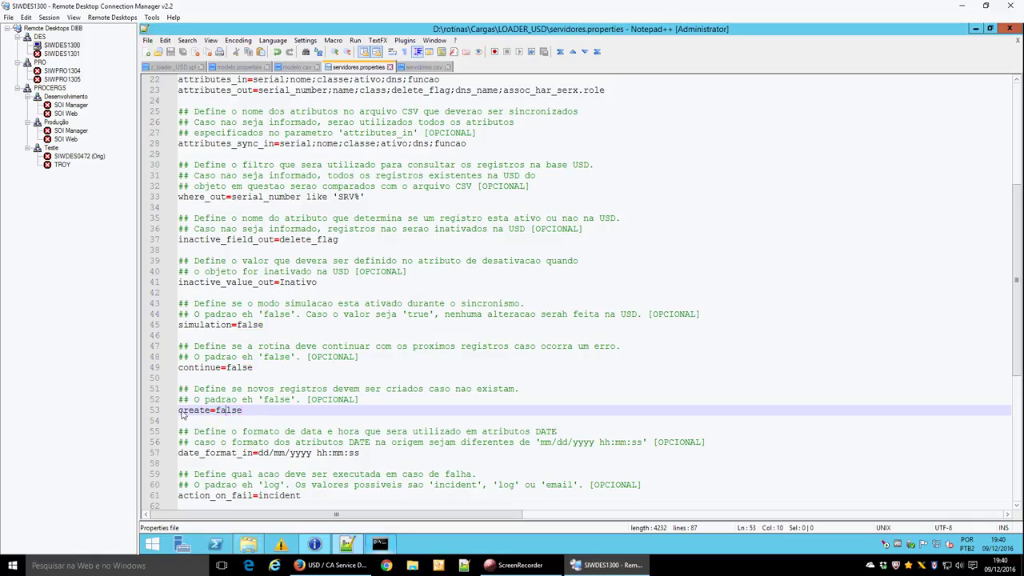
left_click_drag(179, 413, 215, 413)
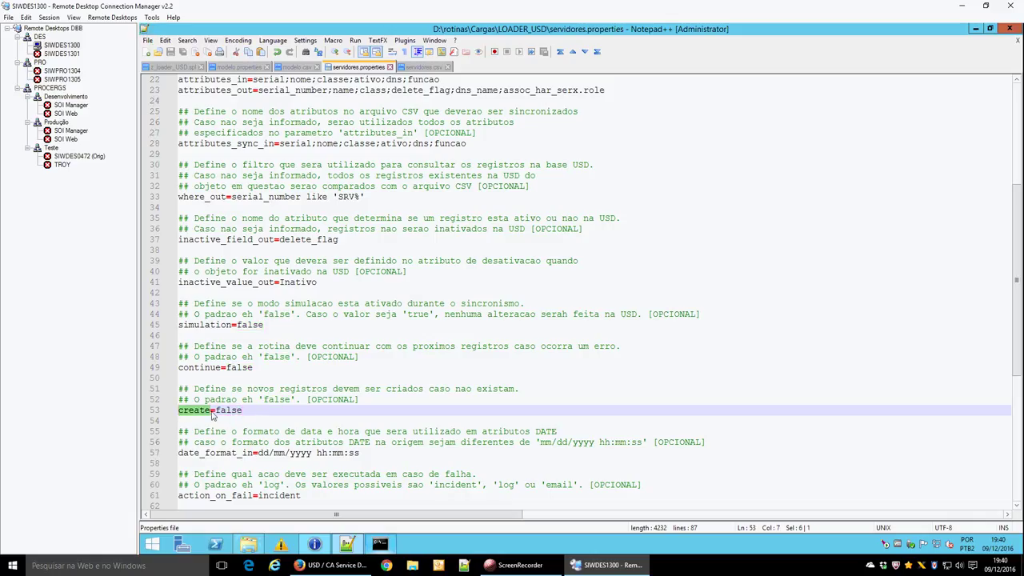
left_click(260, 415)
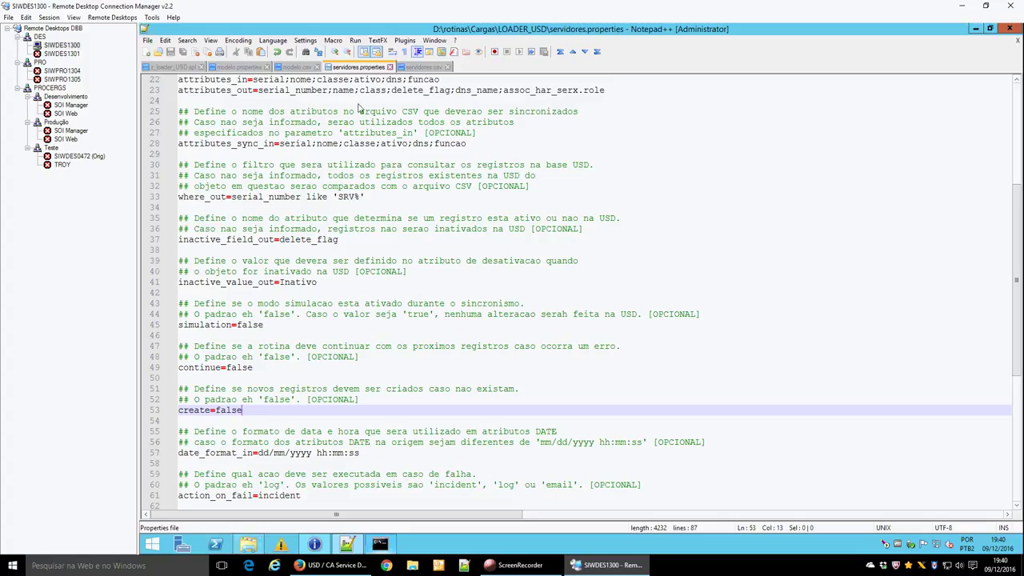
left_click(424, 67)
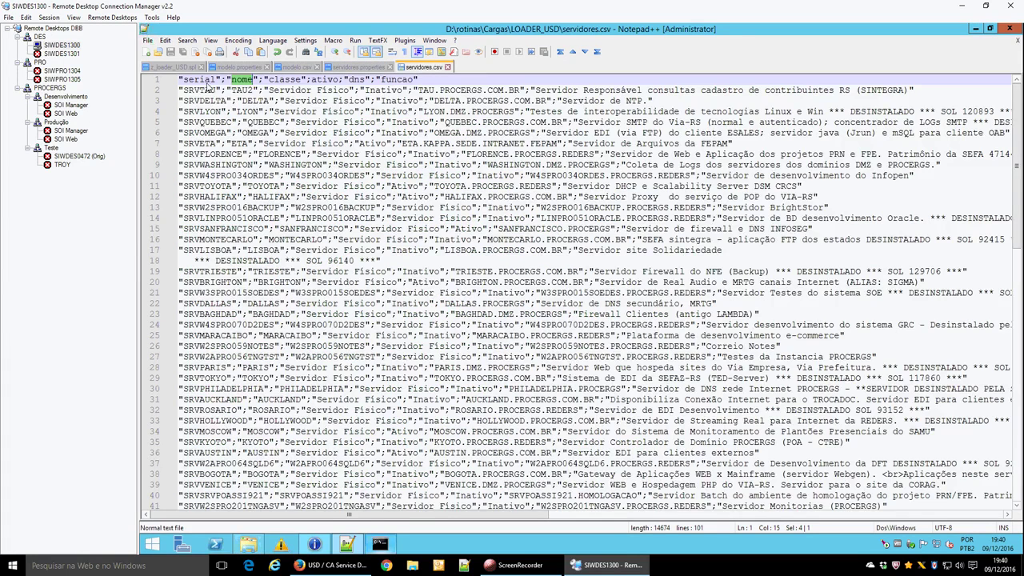
left_click(348, 68)
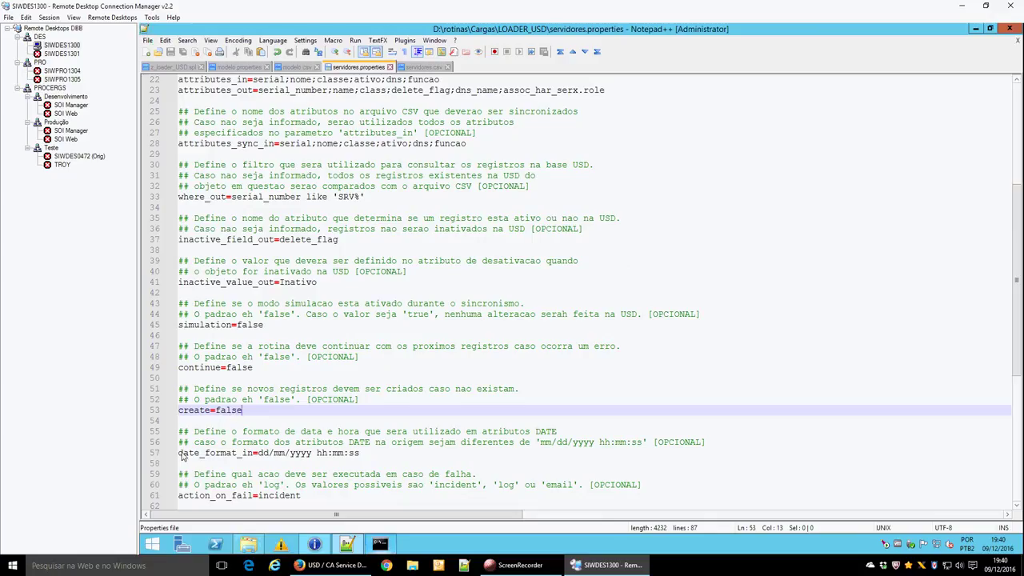
Step: Examine the date_format_in parameter and highlight its format dd/mm/yyyy hh:mm:ss and the mm/dd/yyyy hh:mm:ss format in its comment
left_click_drag(177, 452, 253, 453)
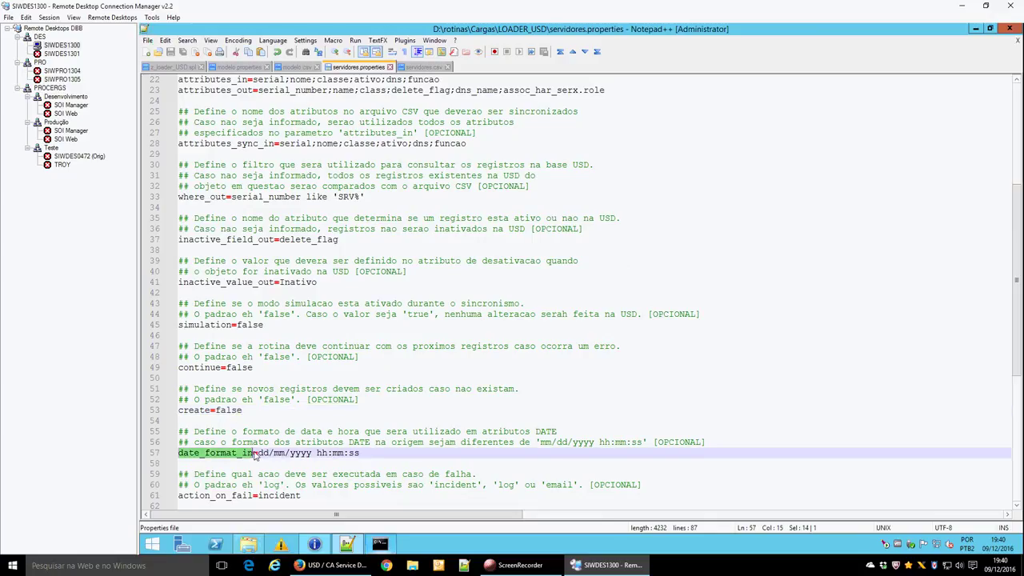
left_click(257, 454)
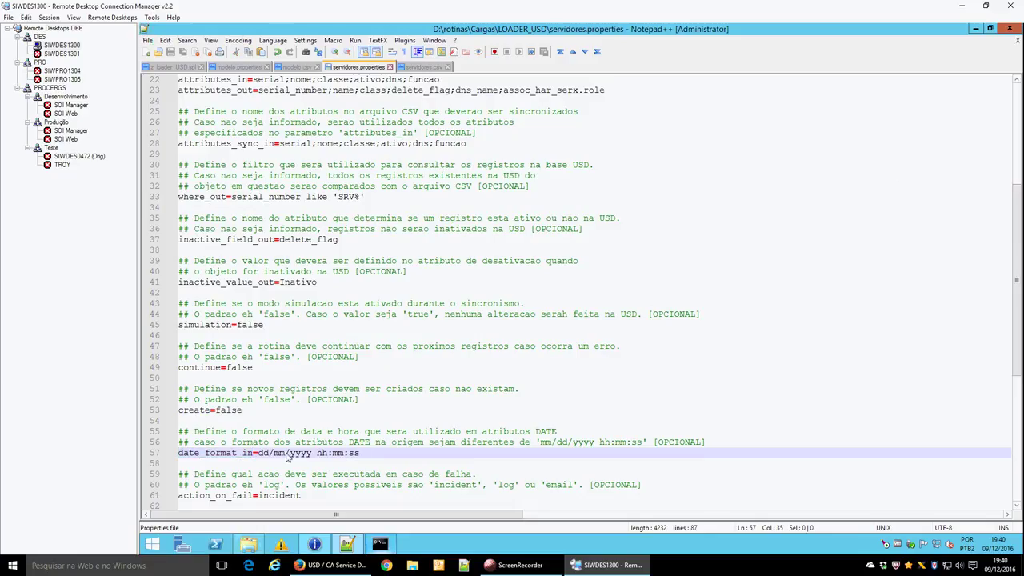
left_click_drag(257, 454, 366, 458)
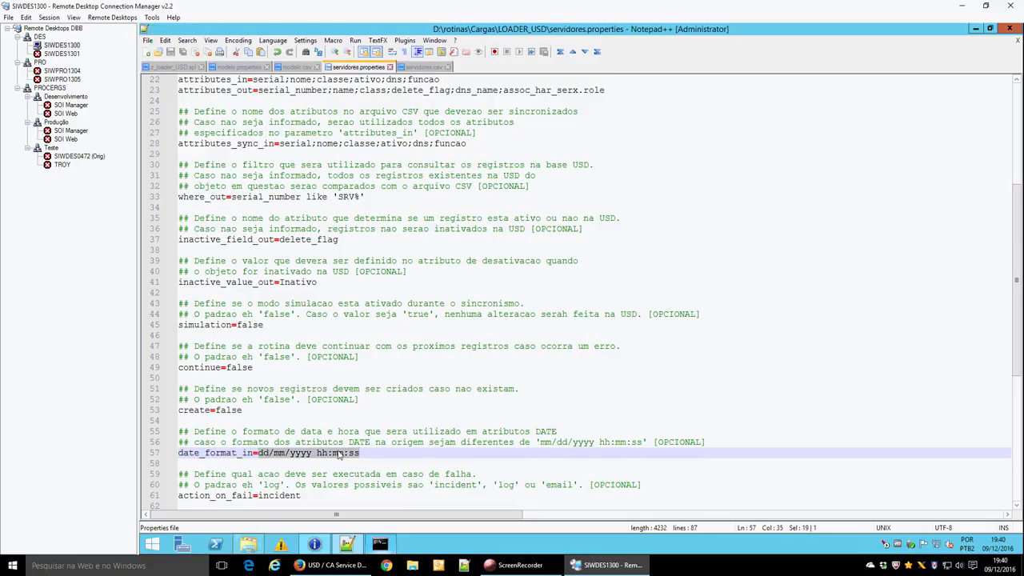
left_click_drag(541, 444, 643, 446)
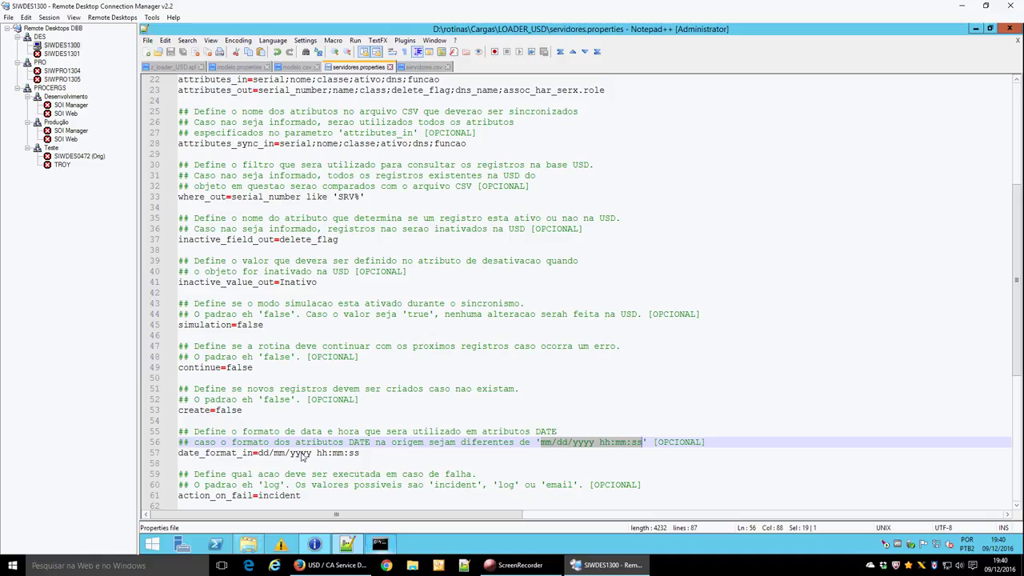
Step: Try shortening the year in date_format_in to yy and undo the edit to restore the original format
left_click(302, 454)
key("Delete")
key("Delete")
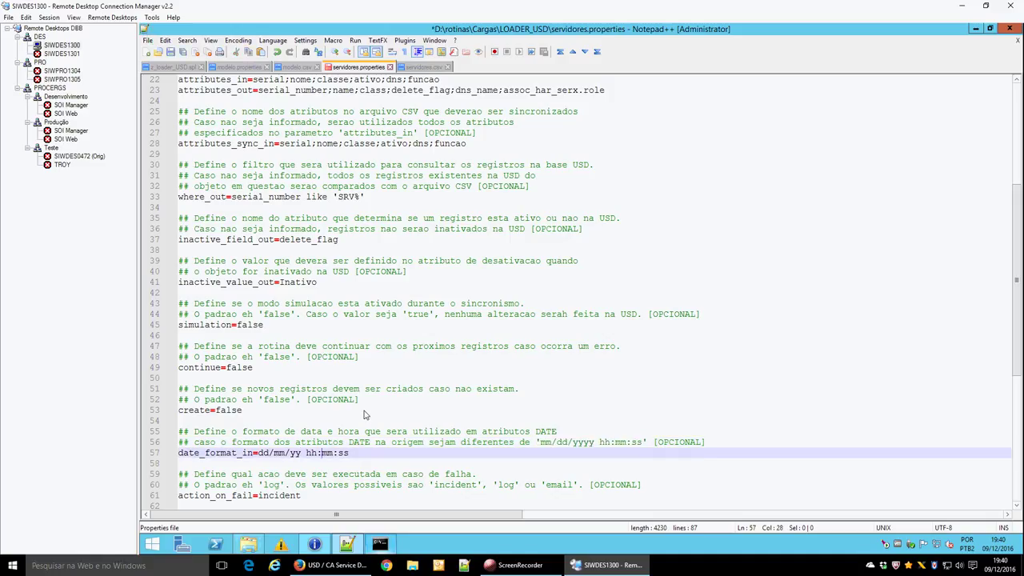
key("Delete")
key("Delete")
key("ctrl+z")
key("ctrl+z")
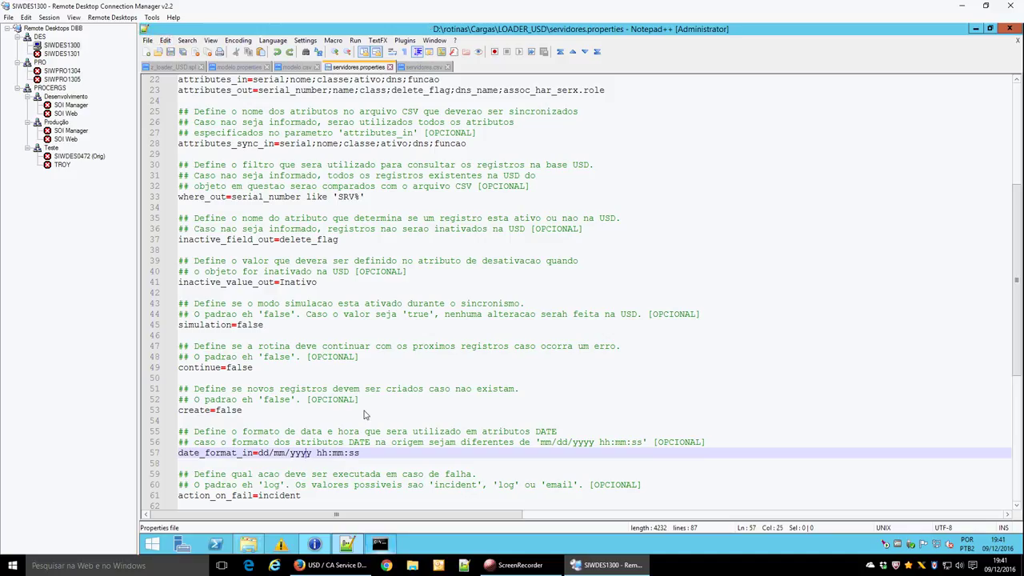
Step: Go to the action_on_fail parameter on line 61 and highlight its name
key("Left")
key("Left")
key("Left")
key("Down")
key("Up")
key("Down")
key("Down")
key("Down")
key("Down")
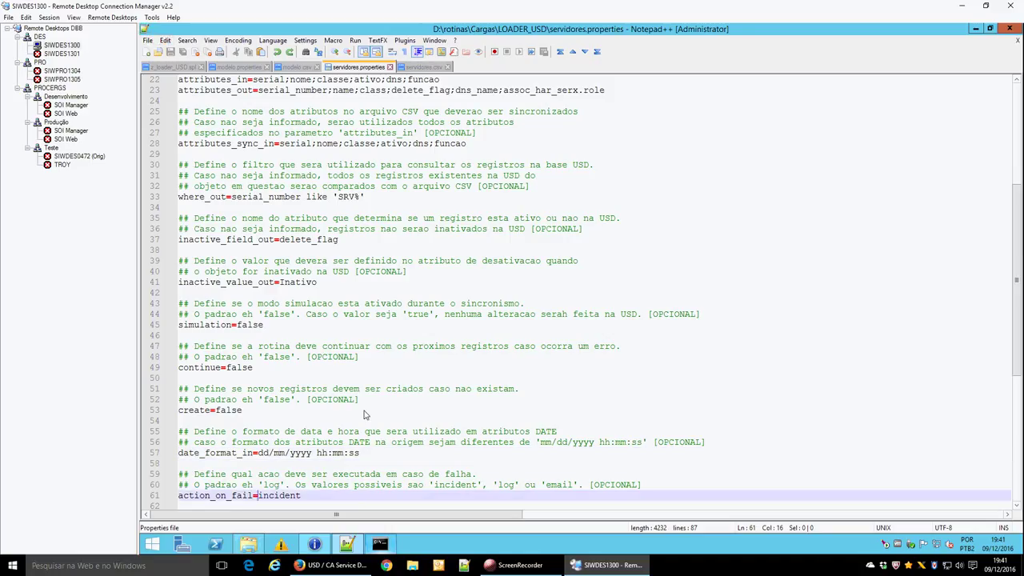
scroll(363, 414, "down", 1)
key("Home")
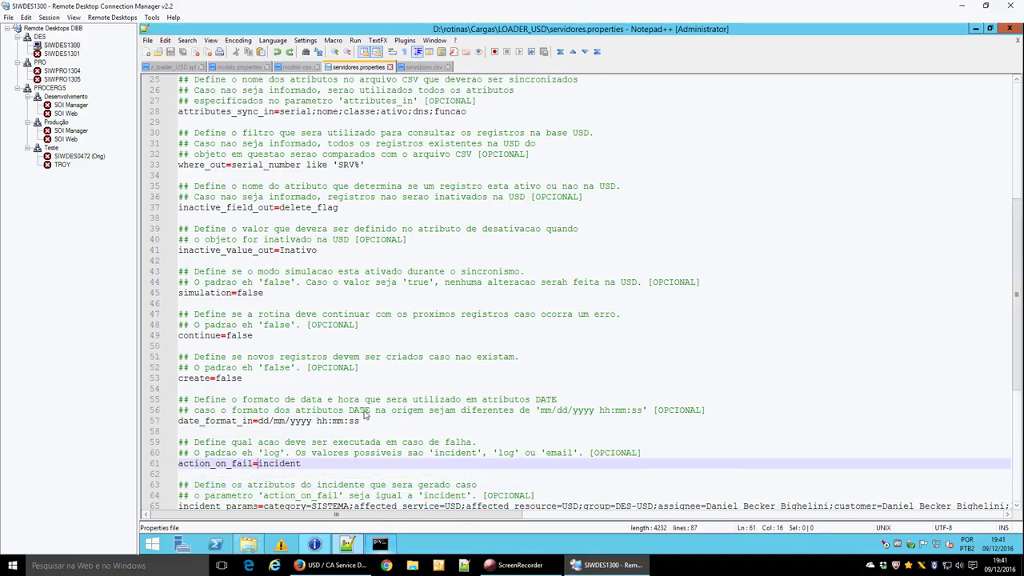
double_click(220, 465)
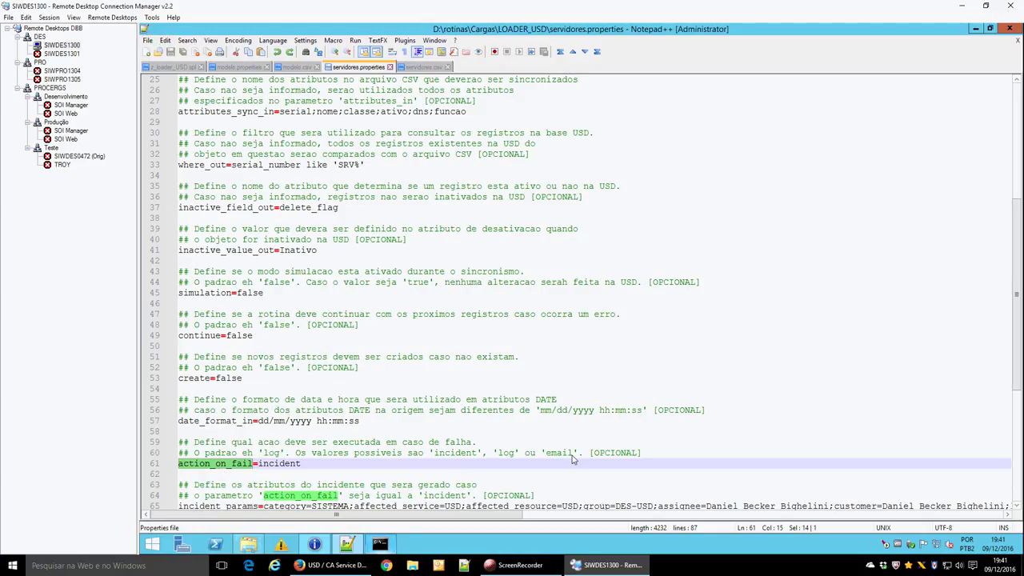
Step: Highlight the possible action_on_fail values incident, log and email in the comment, along with the incident value assigned to the parameter
double_click(462, 454)
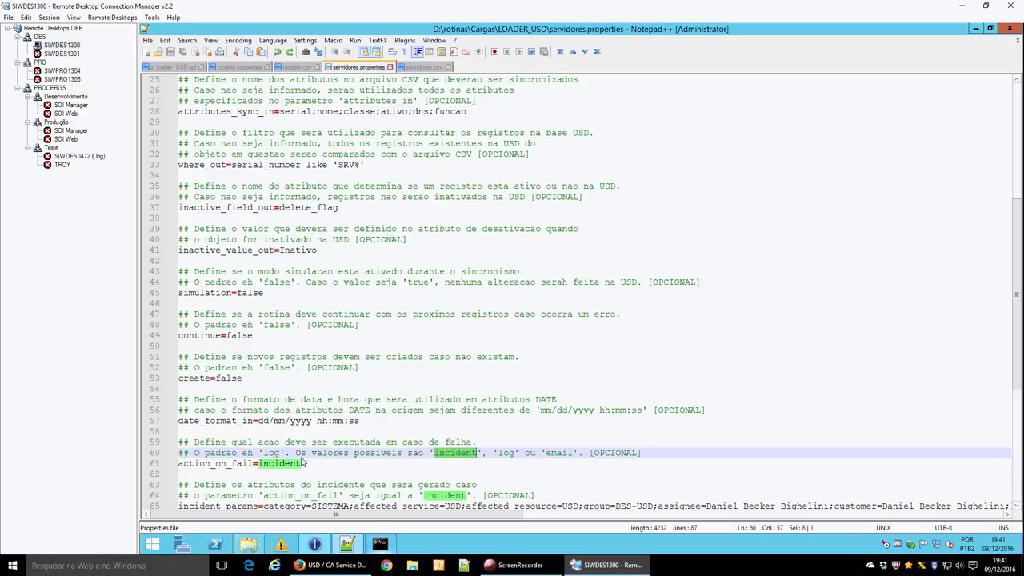
double_click(272, 454)
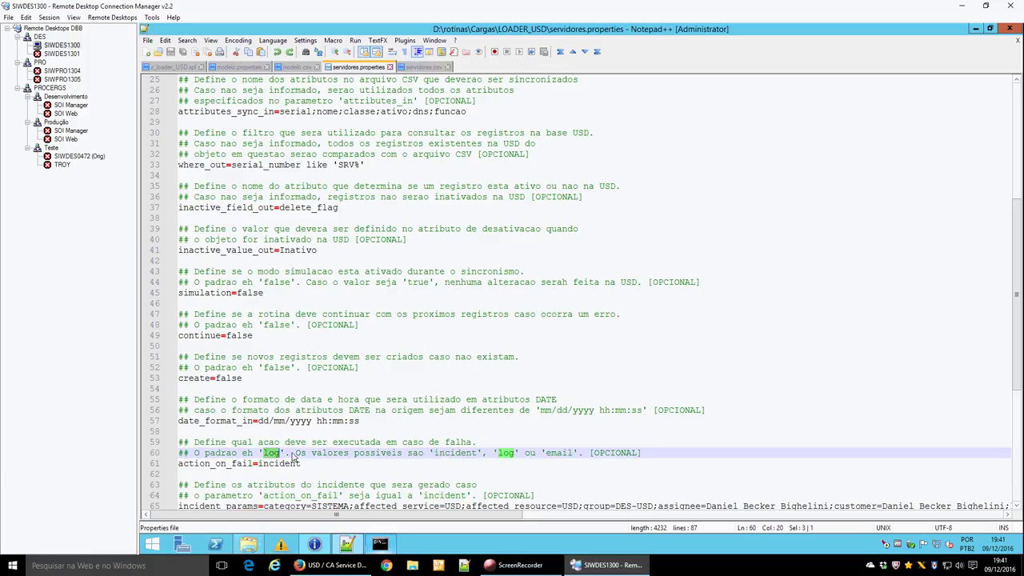
double_click(450, 454)
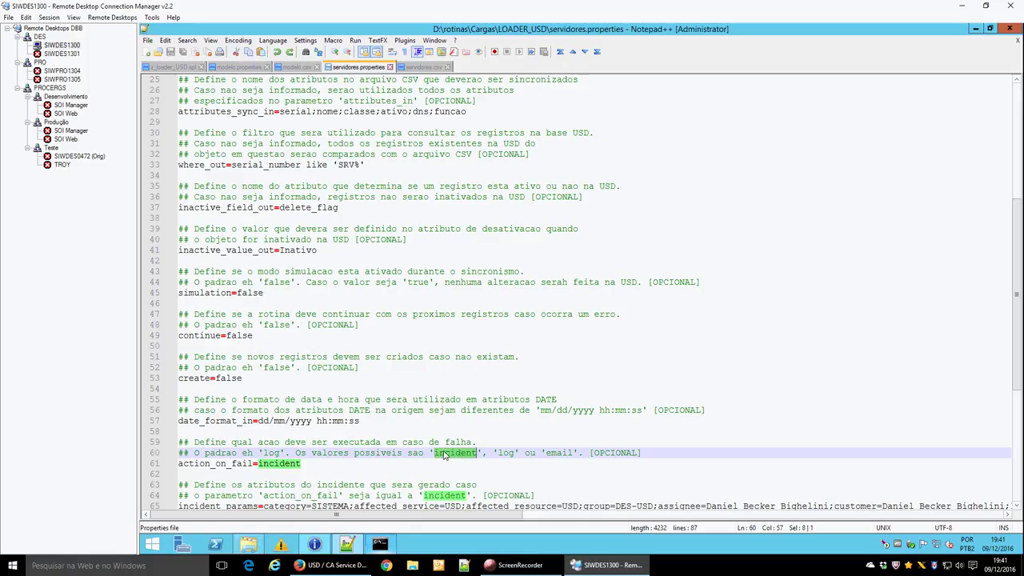
double_click(280, 464)
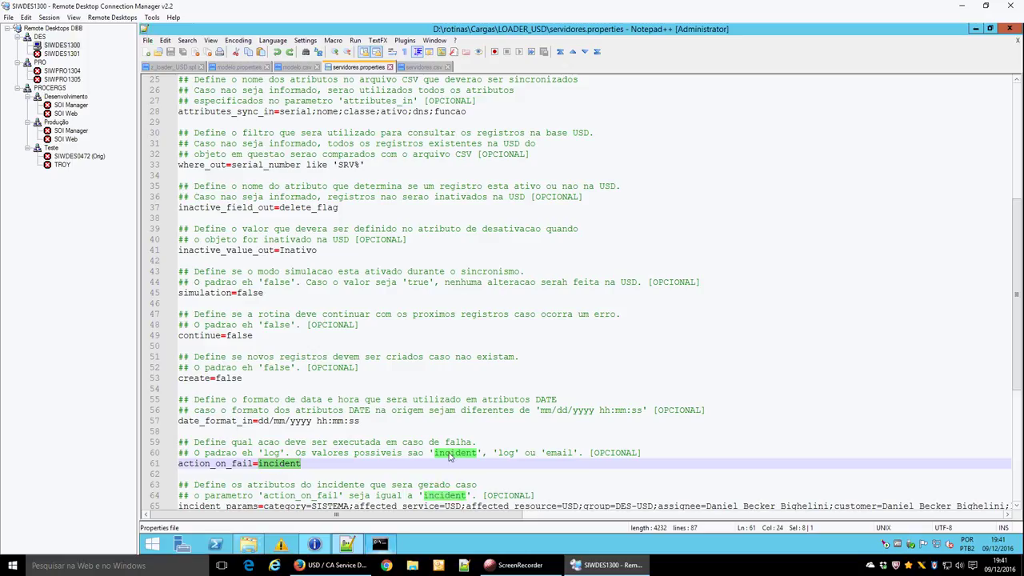
double_click(507, 455)
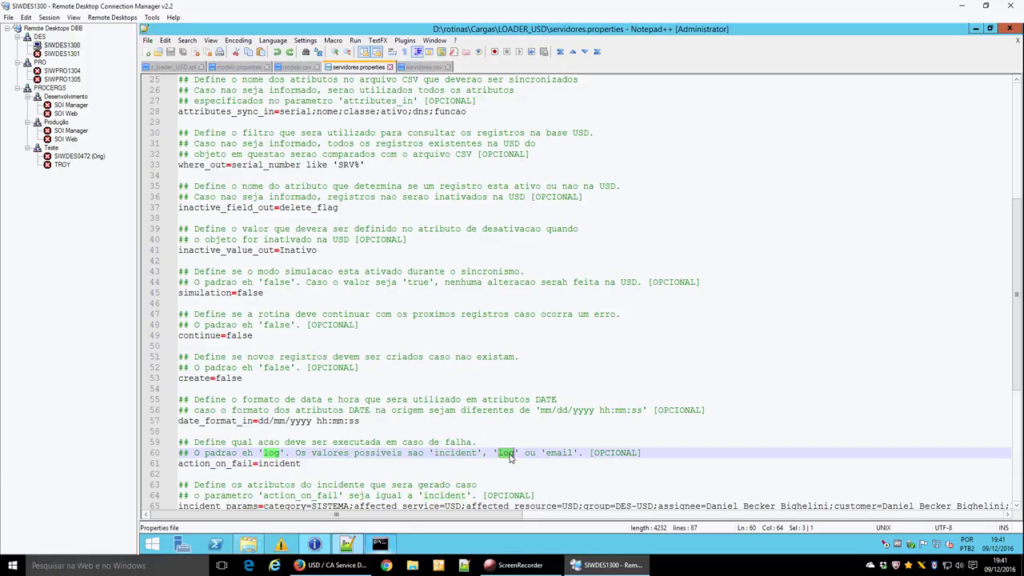
double_click(559, 454)
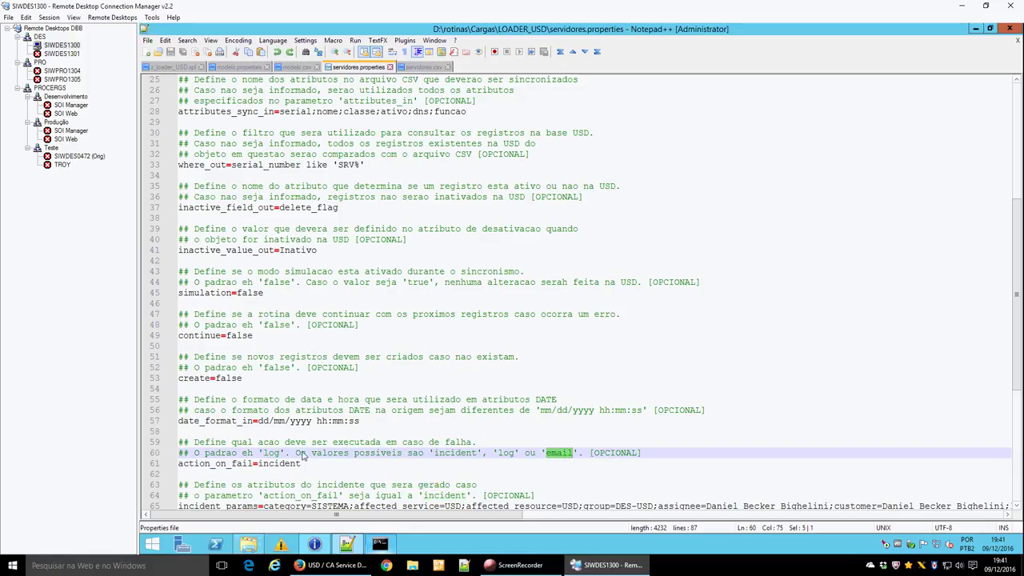
double_click(276, 464)
Step: Examine the incident_params line and highlight its incident attributes from category through customer
scroll(279, 469, "down", 3)
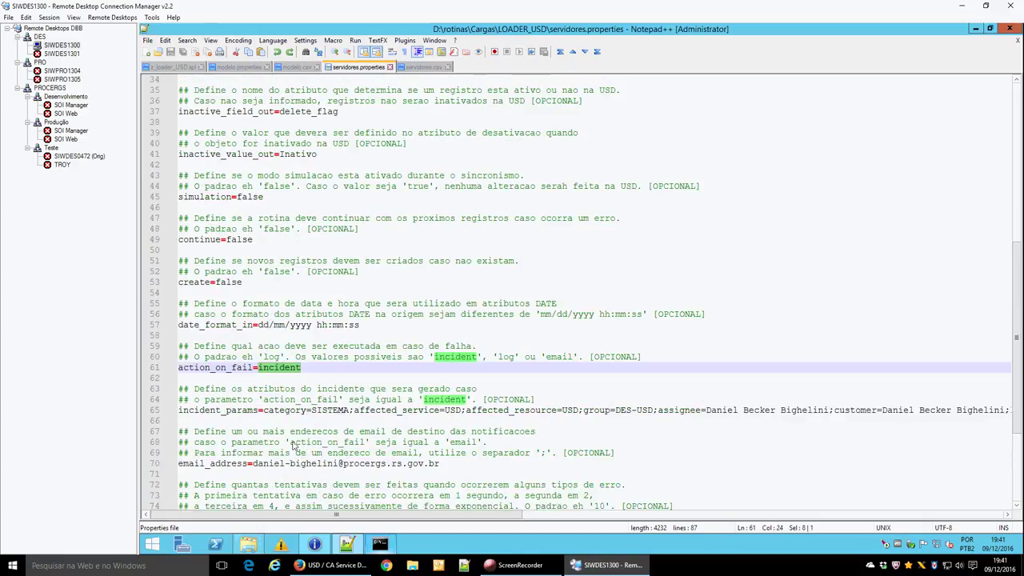
left_click_drag(263, 410, 974, 414)
left_click(974, 414)
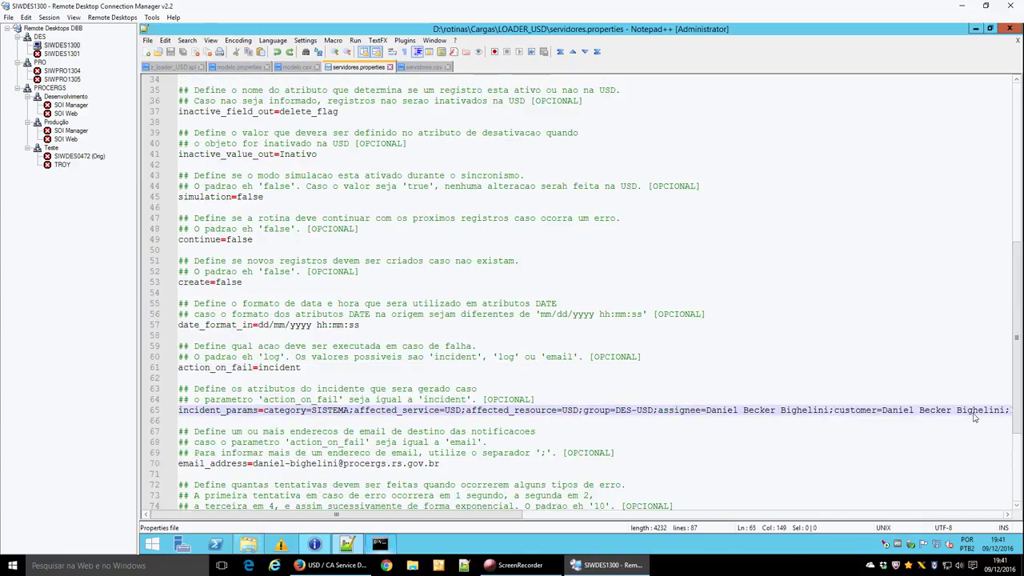
Step: Highlight the category attribute and the values SISTEMA, USD and DES-USD on the incident_params line
left_click(281, 413)
double_click(281, 412)
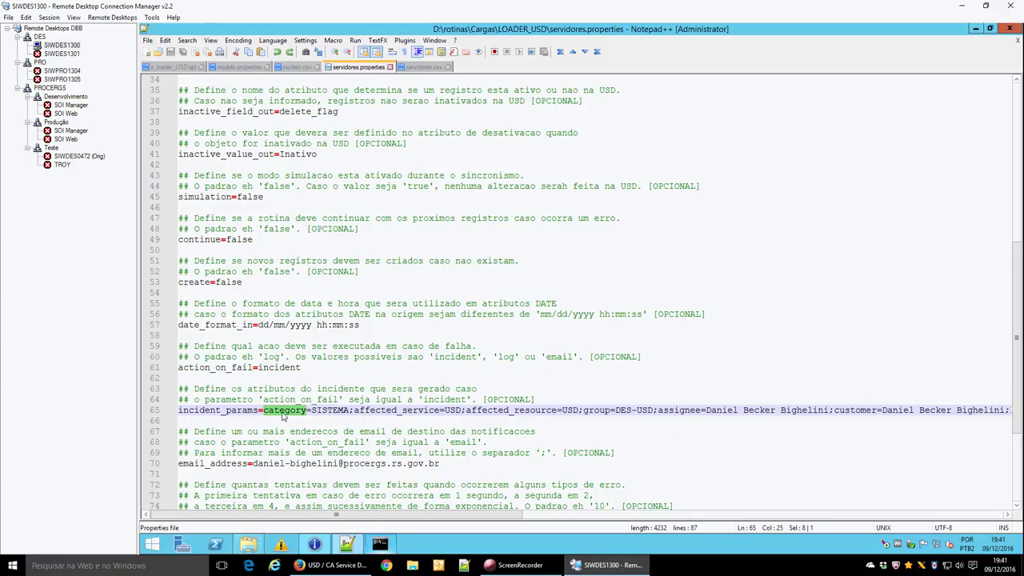
double_click(322, 413)
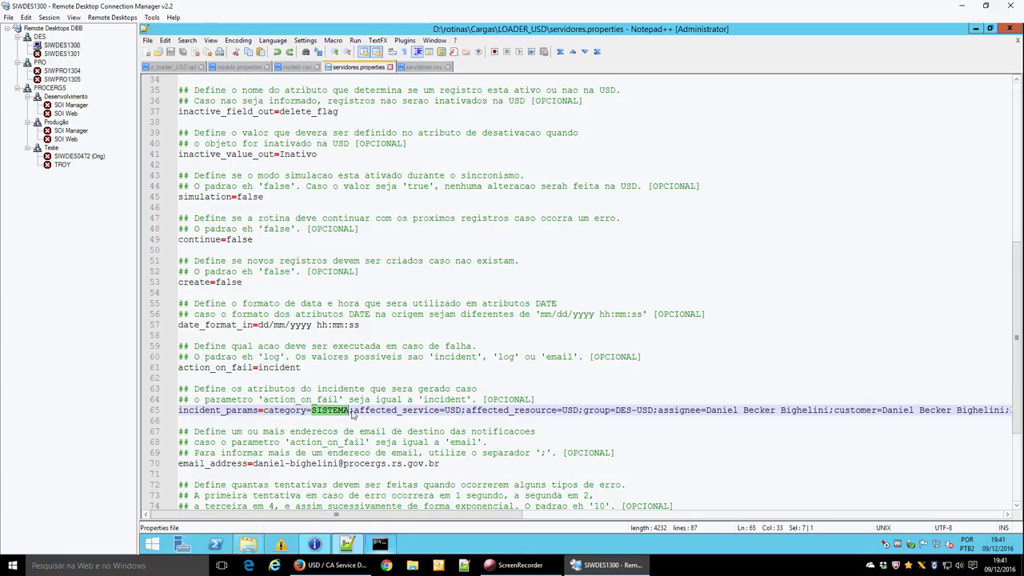
left_click(446, 413)
double_click(450, 413)
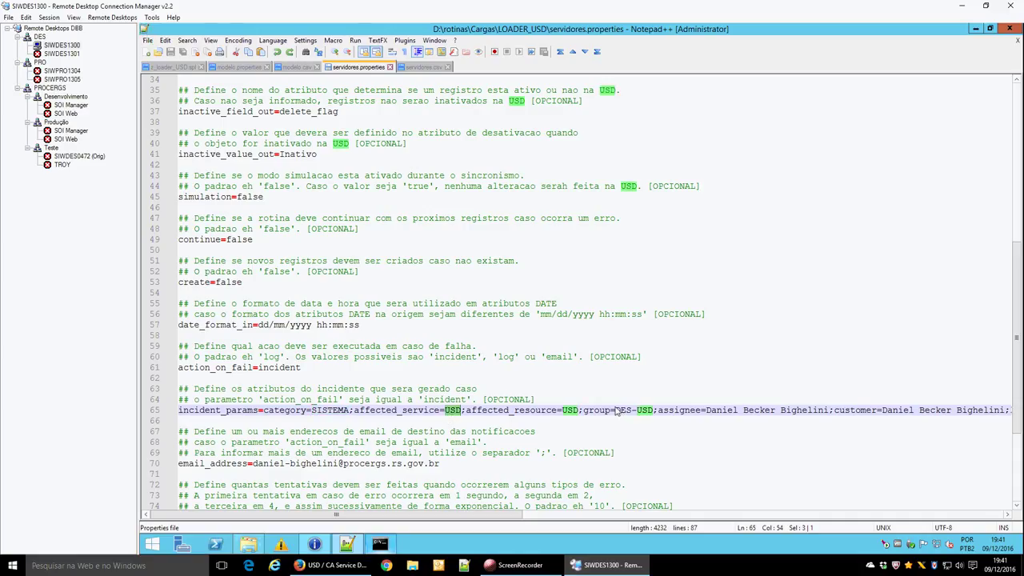
left_click_drag(615, 412, 653, 412)
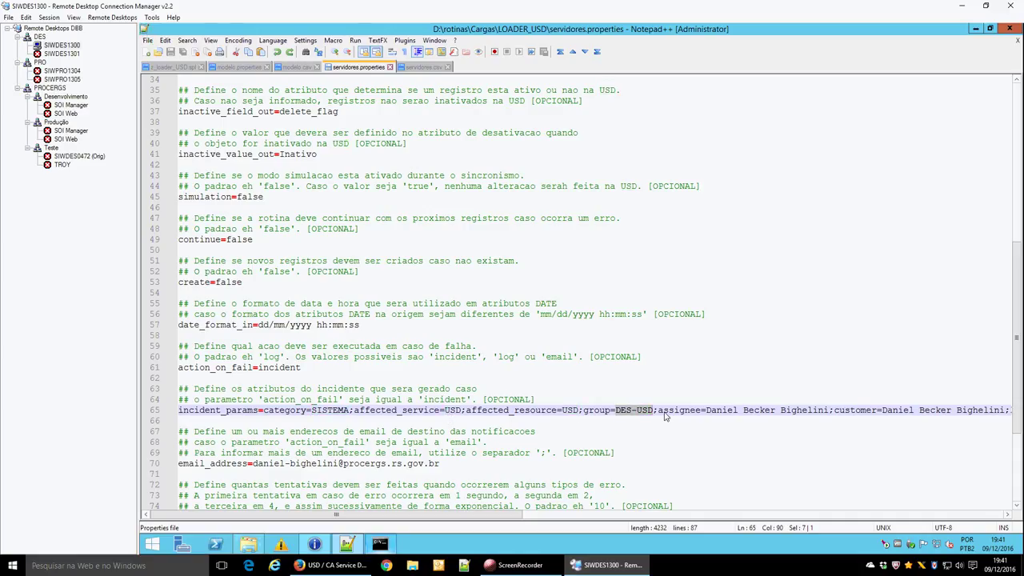
left_click(310, 413)
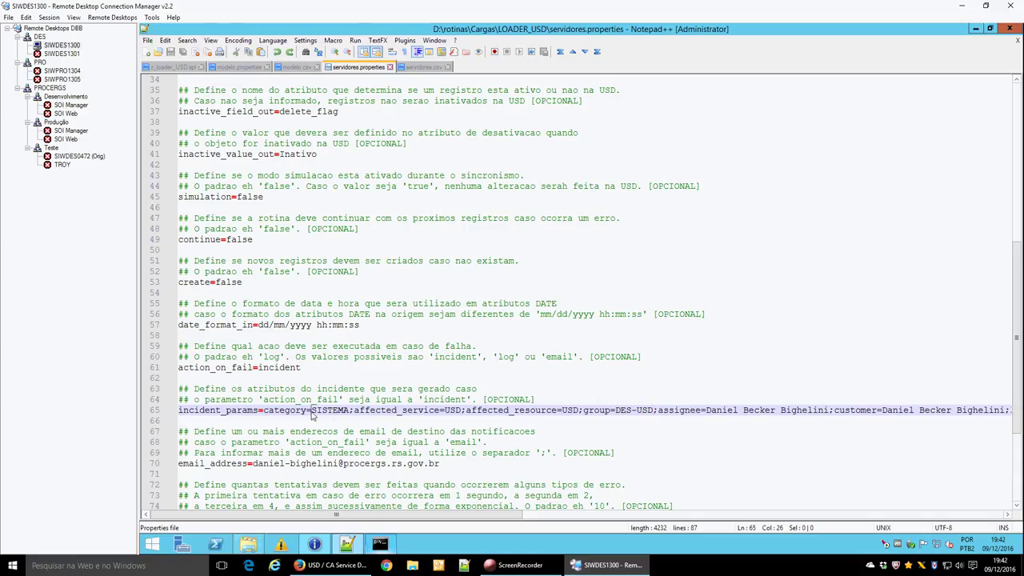
left_click_drag(310, 413, 348, 412)
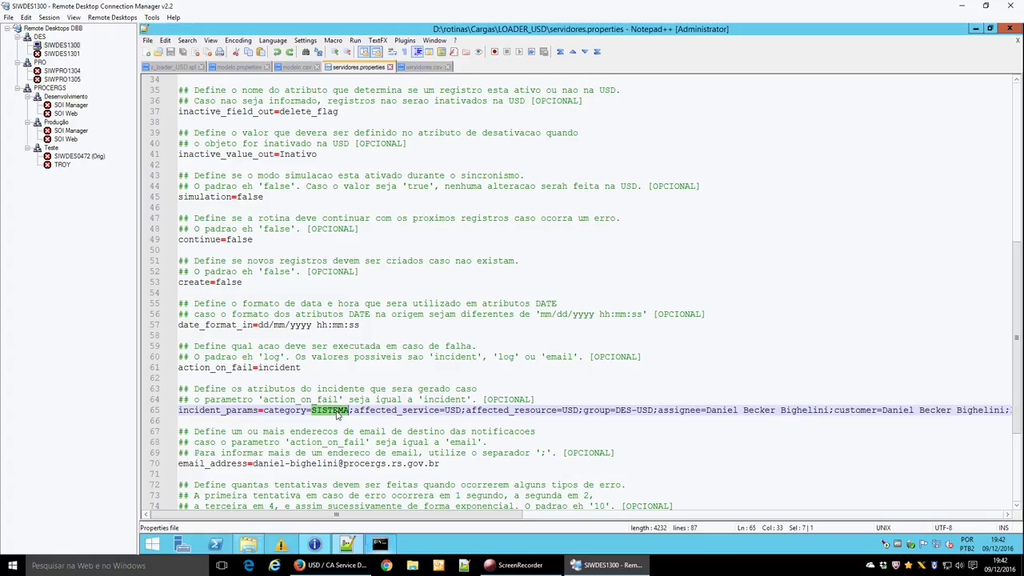
left_click(337, 412)
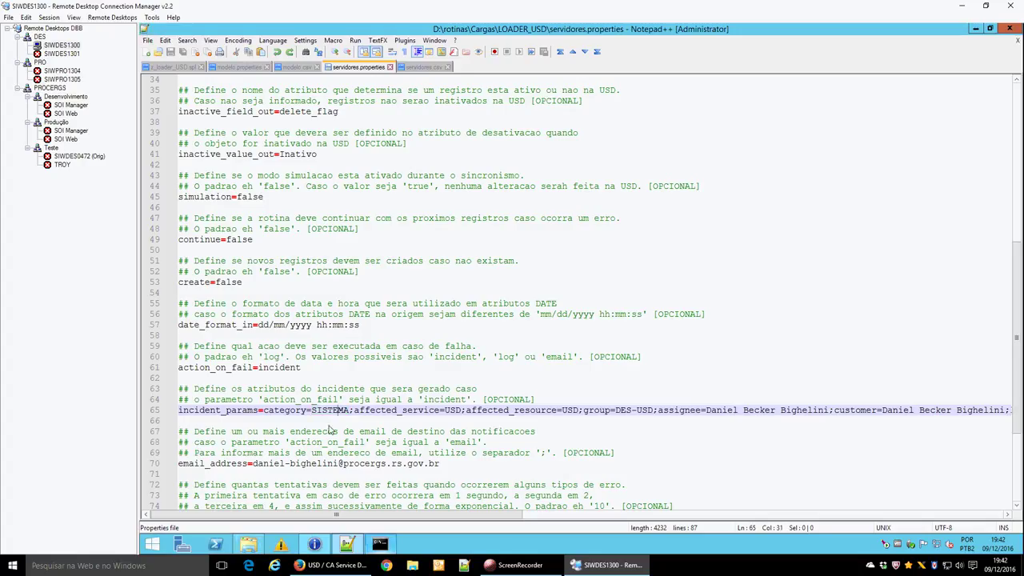
Step: Highlight the email option in the action_on_fail comment and the address assigned to email_address
double_click(558, 358)
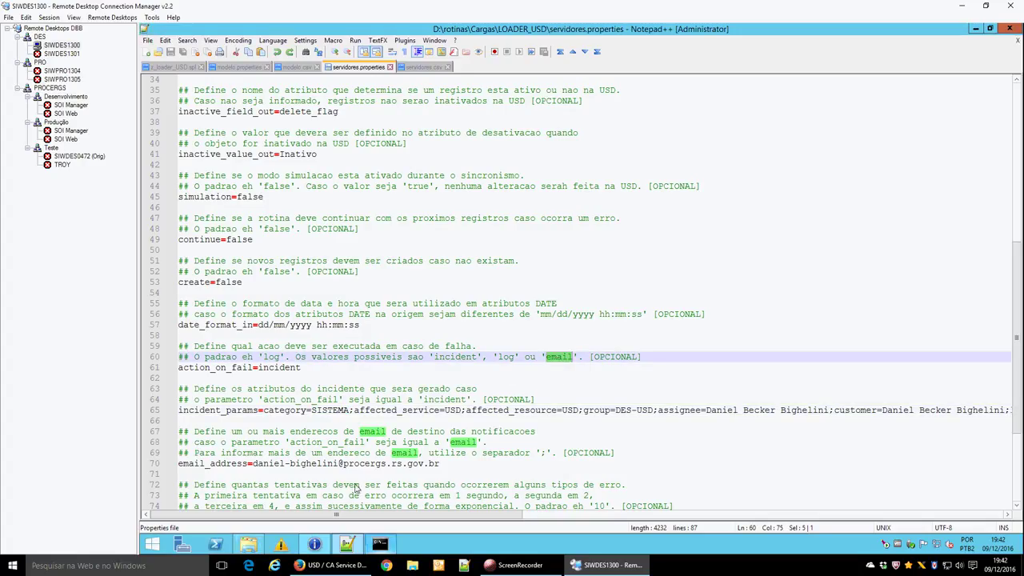
left_click_drag(253, 464, 456, 470)
Step: Go to the retry_limit parameter on line 75 and highlight its name and value
scroll(456, 470, "down", 3)
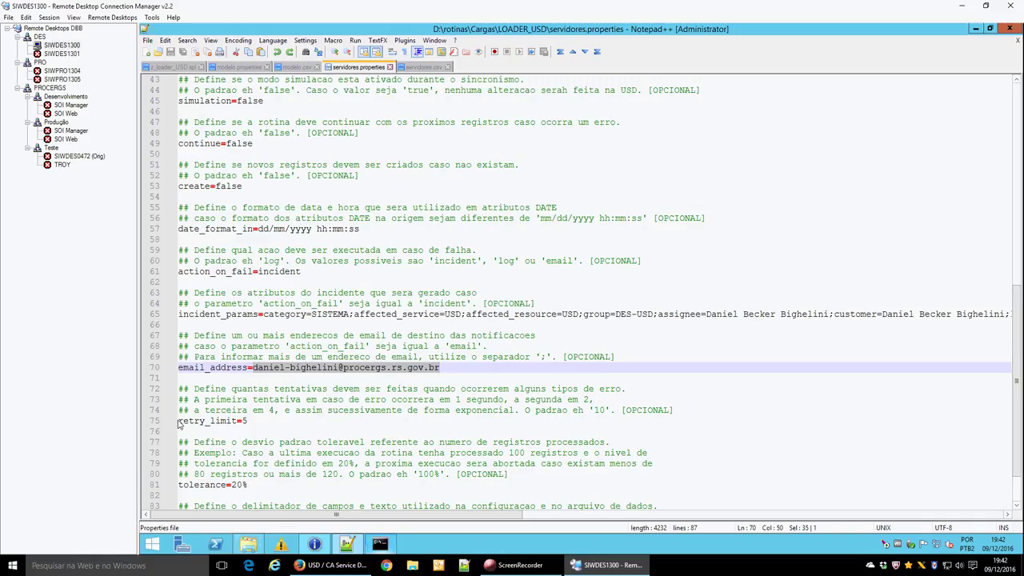
left_click_drag(178, 422, 248, 426)
left_click(249, 426)
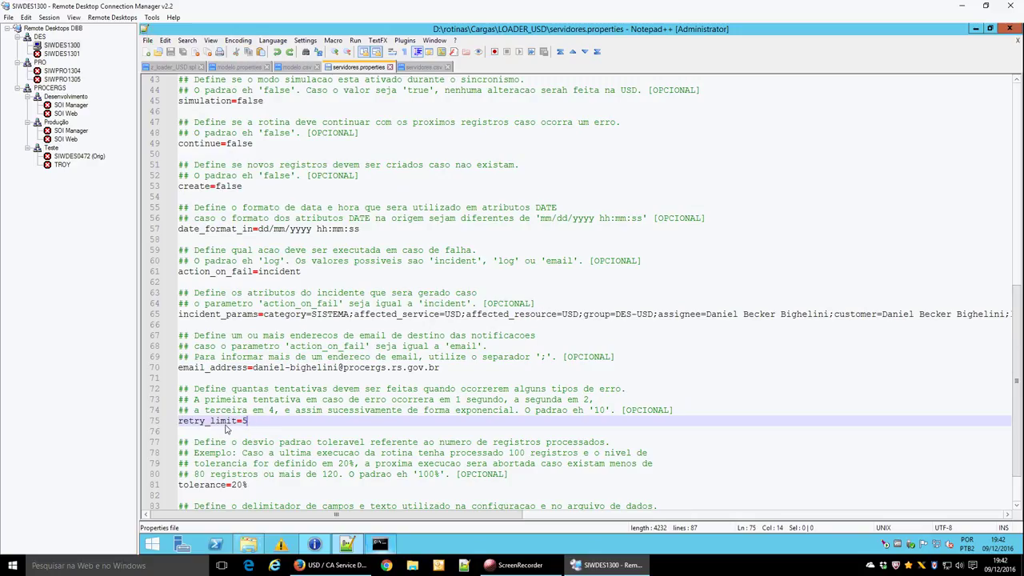
left_click_drag(238, 423, 193, 428)
double_click(194, 428)
left_click(250, 425)
double_click(210, 422)
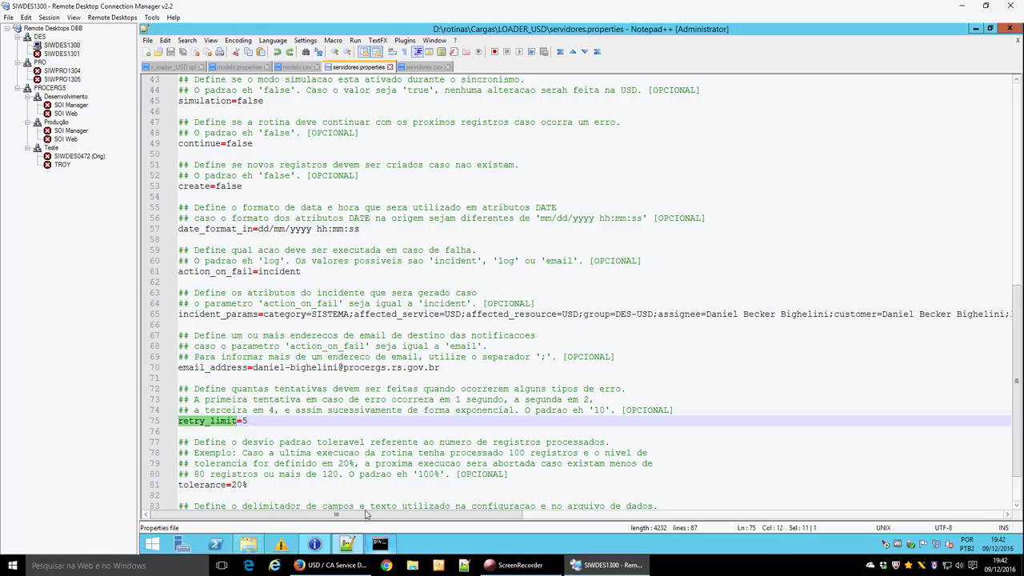
Step: Switch to Firefox and show the HERRERA configuration item's details in CA Service Desk Manager
left_click(337, 568)
left_click(172, 8)
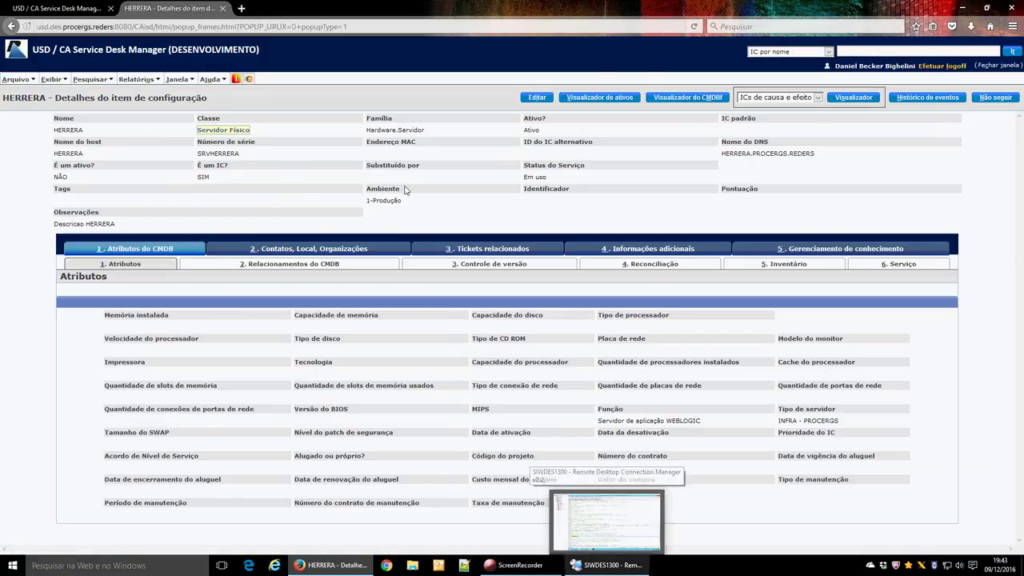
Step: Return to the remote Command Prompt and run the z_loader_USD.spl routine with modelo.csv in place of servidores.csv
left_click(618, 569)
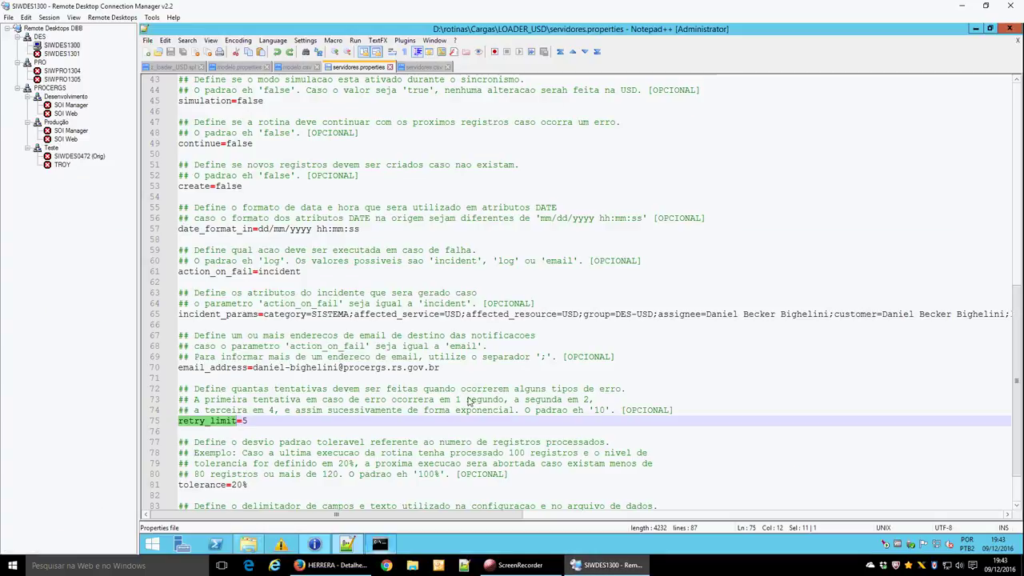
left_click(379, 544)
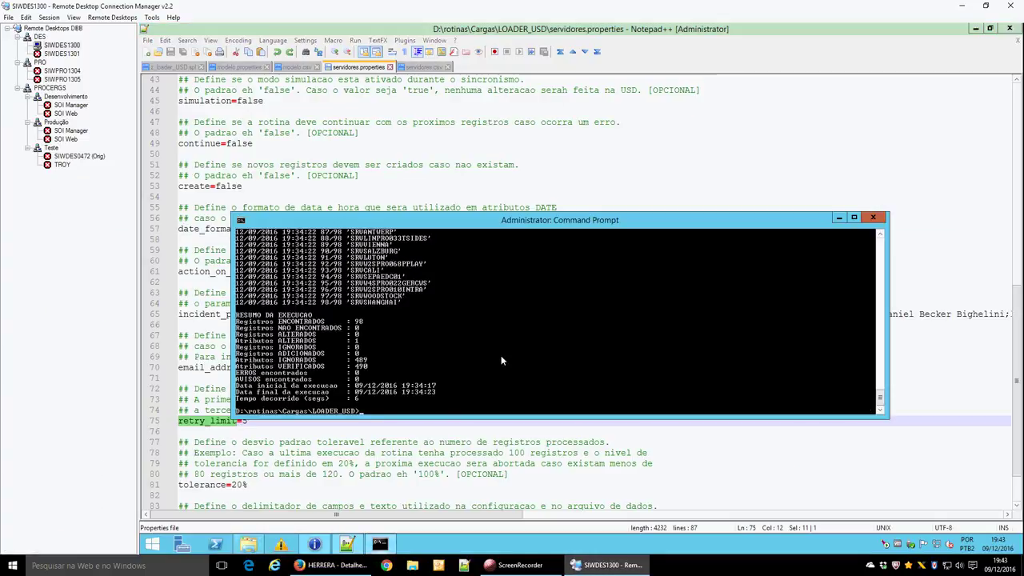
key("Up")
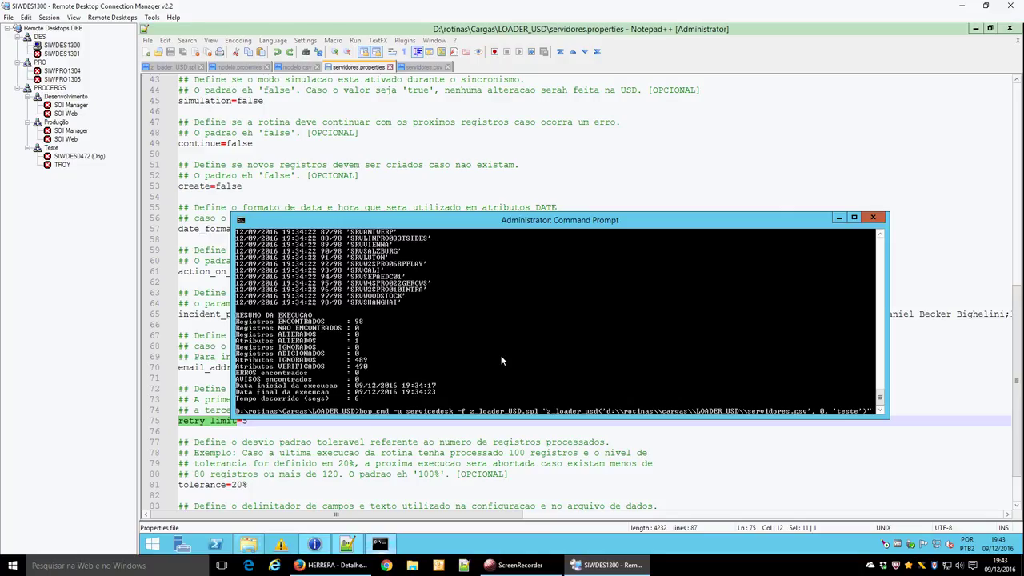
key("Left")
key("Left")
key("Left")
key("Left")
key("Left")
key("Left")
key("Left")
key("Left")
key("Left")
key("Left")
key("Left")
key("Left")
key("Left")
key("Left")
key("Left")
key("Left")
key("Left")
key("Left")
key("Left")
key("BackSpace")
key("BackSpace")
key("BackSpace")
key("BackSpace")
key("BackSpace")
key("BackSpace")
key("BackSpace")
key("BackSpace")
key("BackSpace")
key("BackSpace")
type("modelo")
key("Return")
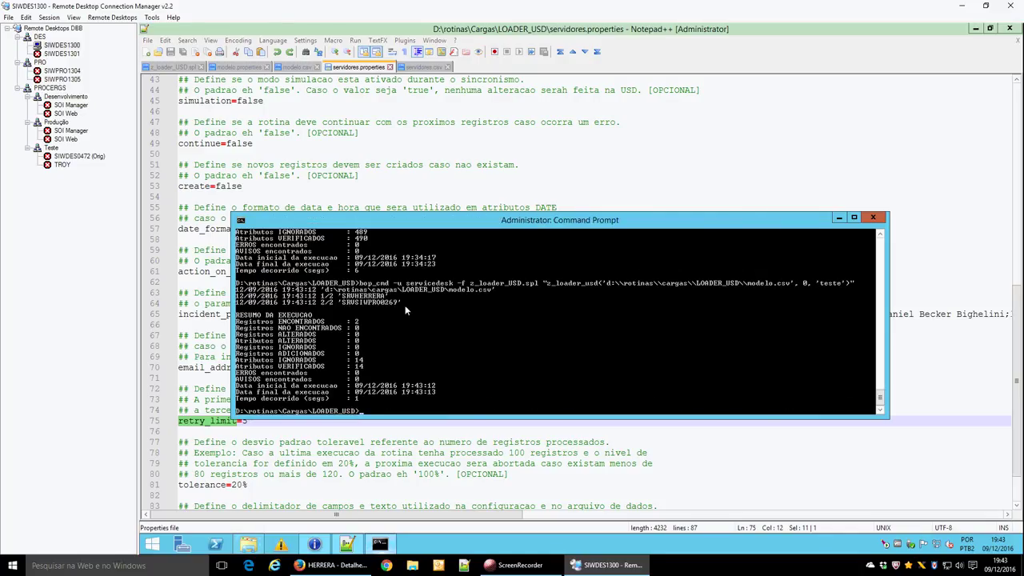
Step: Switch to Firefox and open the HERRERA configuration item for editing
mouse_move(344, 569)
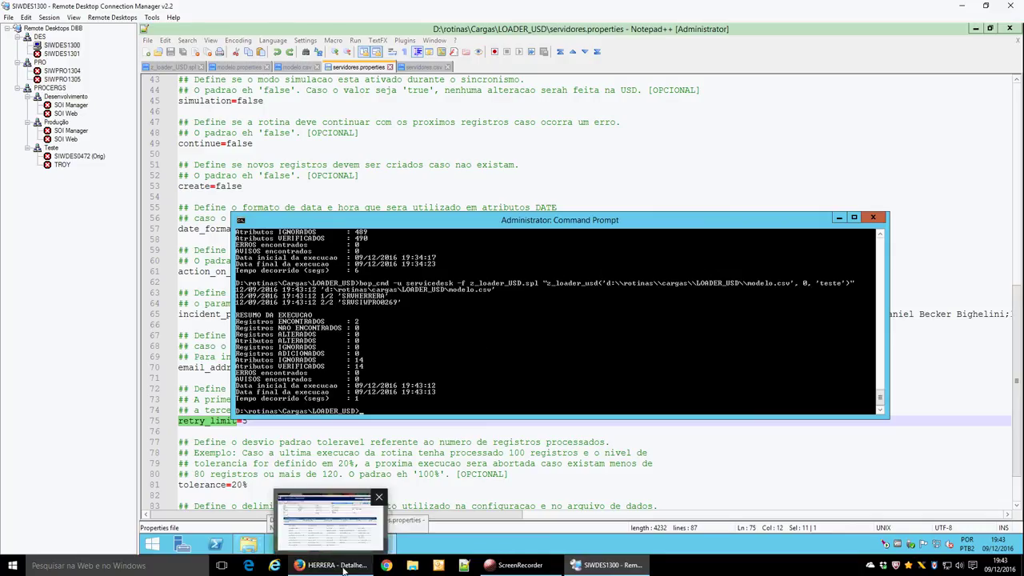
left_click(344, 566)
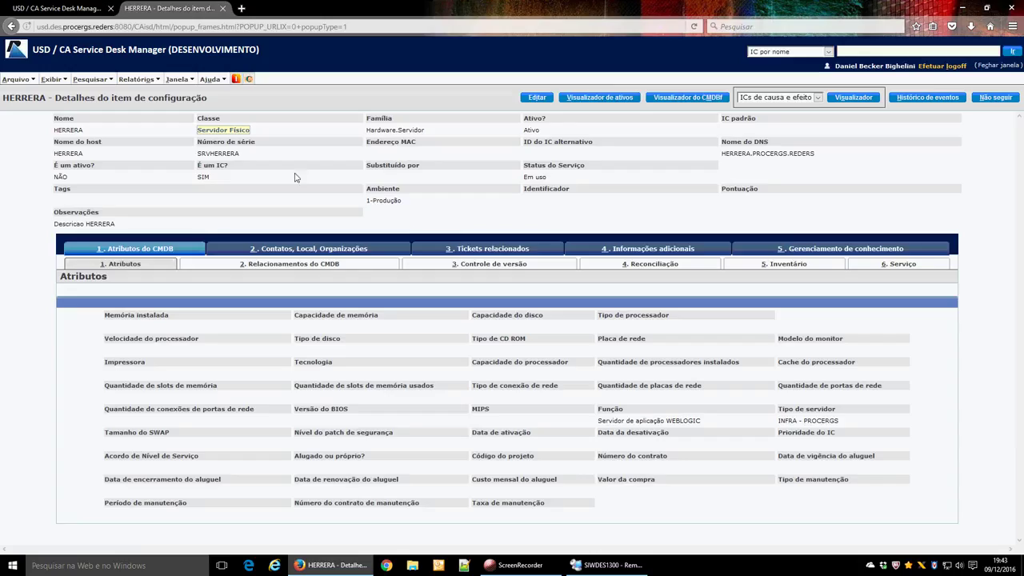
left_click(538, 97)
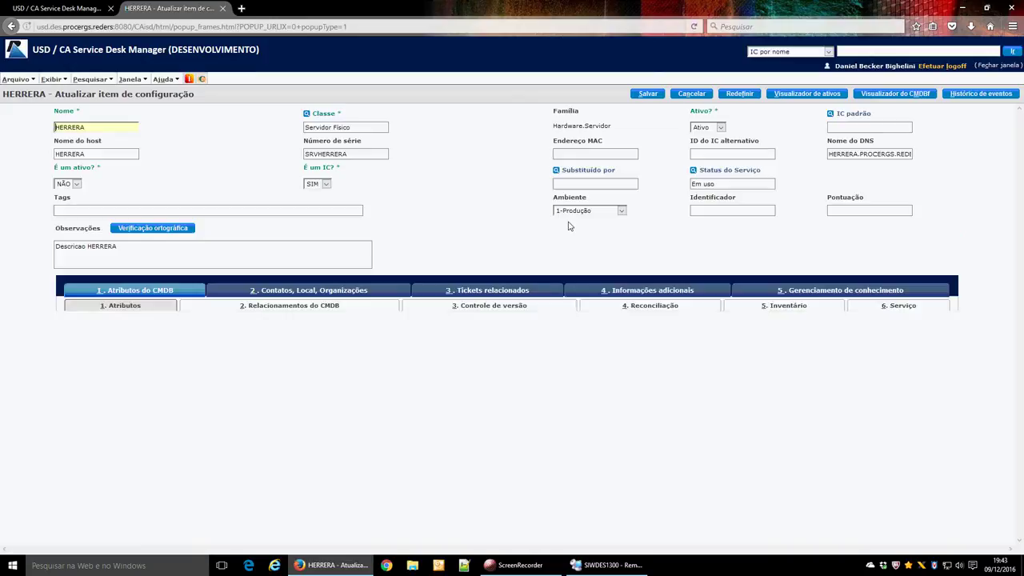
Step: Return to the remote Command Prompt and rerun the loader command for modelo.csv while HERRERA is open for editing
left_click(613, 571)
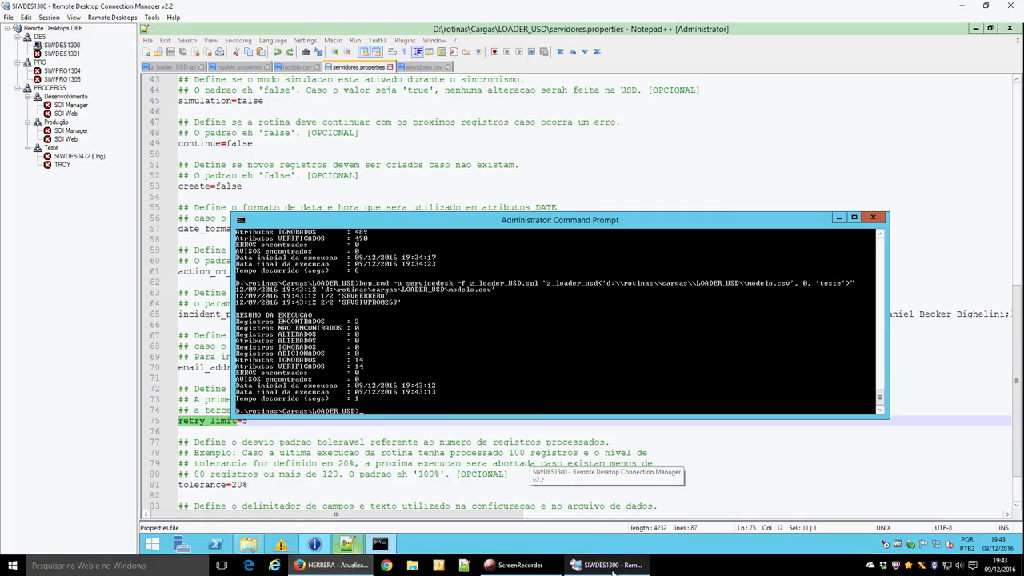
key("Up")
key("Return")
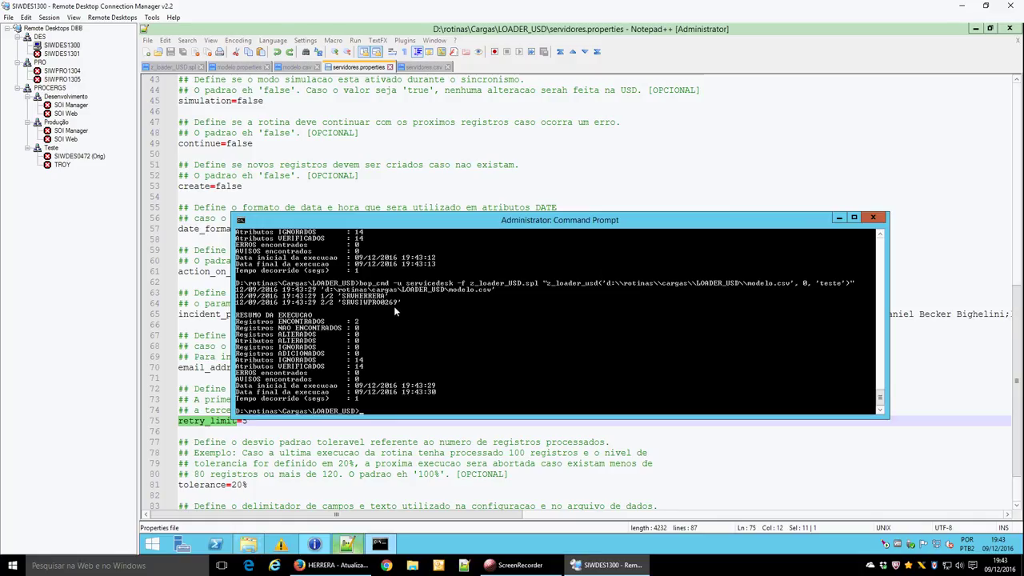
Step: Switch back to Firefox and cancel editing of the HERRERA configuration item
left_click(336, 565)
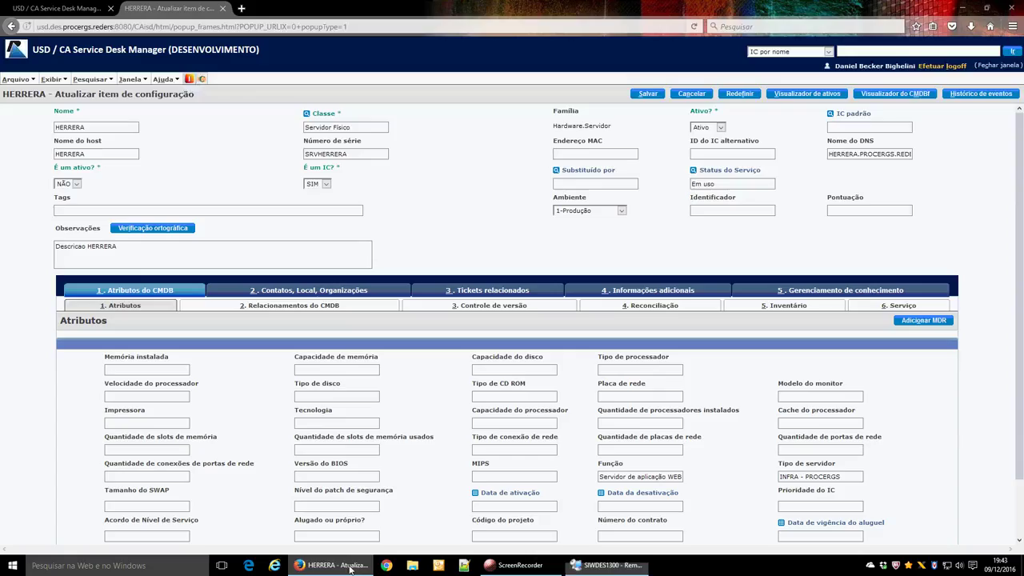
left_click(133, 212)
left_click(686, 95)
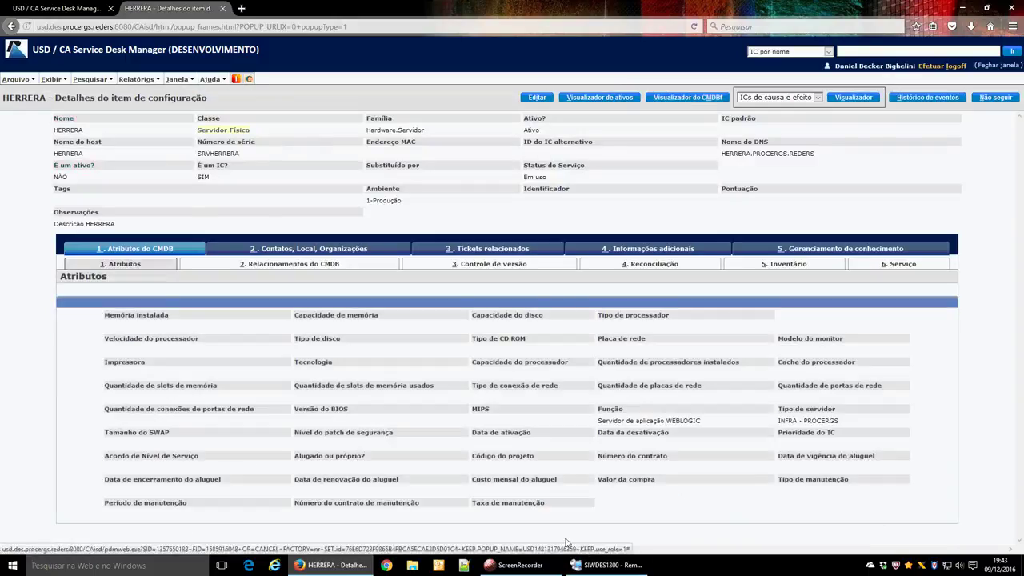
Step: In modelo.csv in the remote Notepad++, change HERRERA's description to Descricao HERRERA TESTE and save the file
left_click(608, 564)
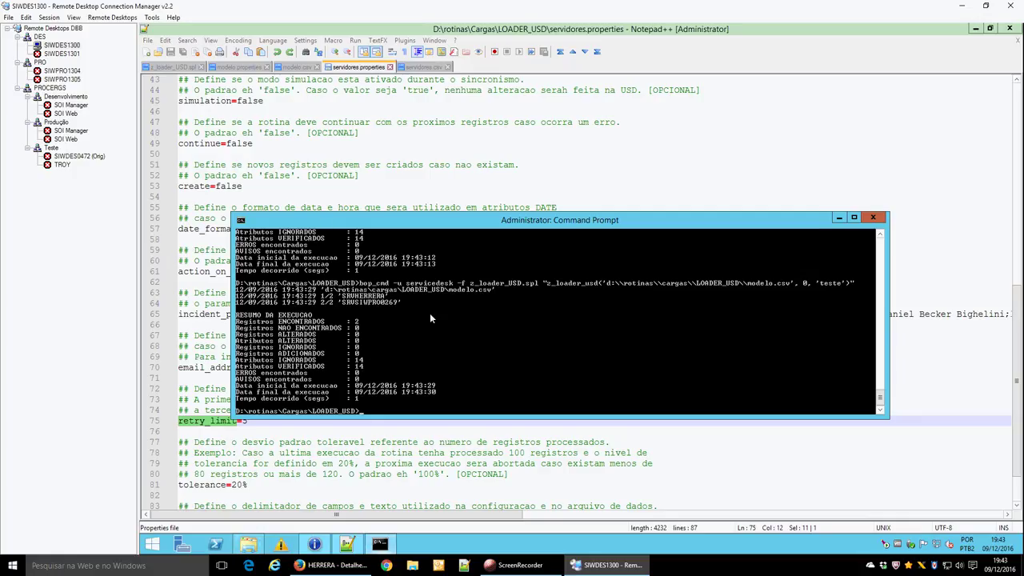
left_click(258, 191)
left_click(259, 188)
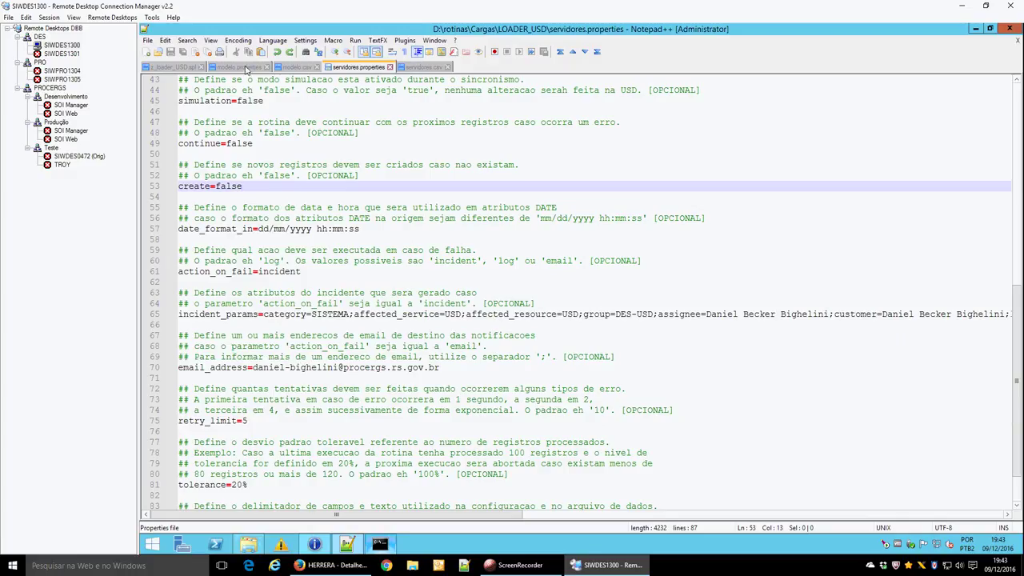
left_click(298, 67)
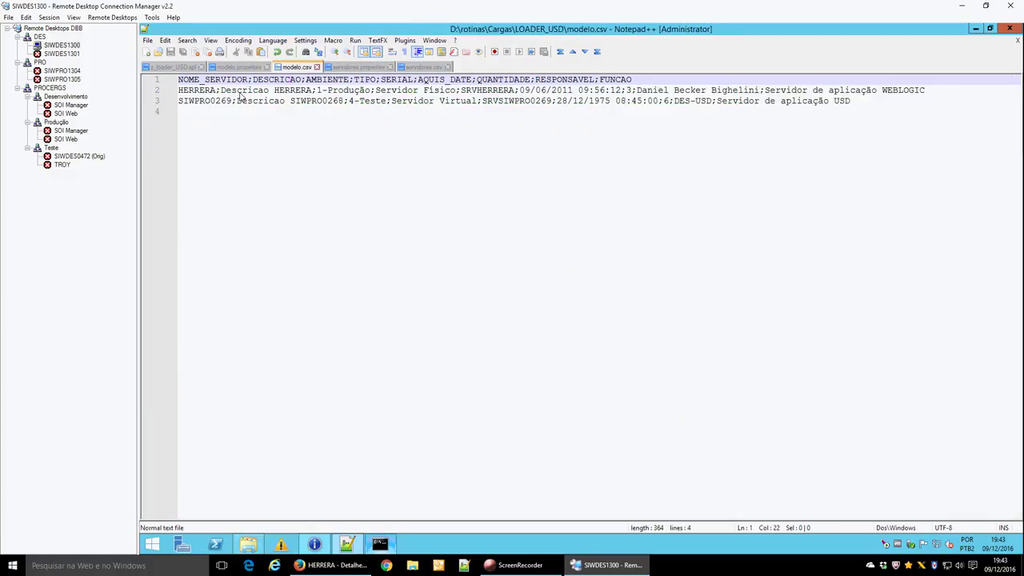
left_click(311, 94)
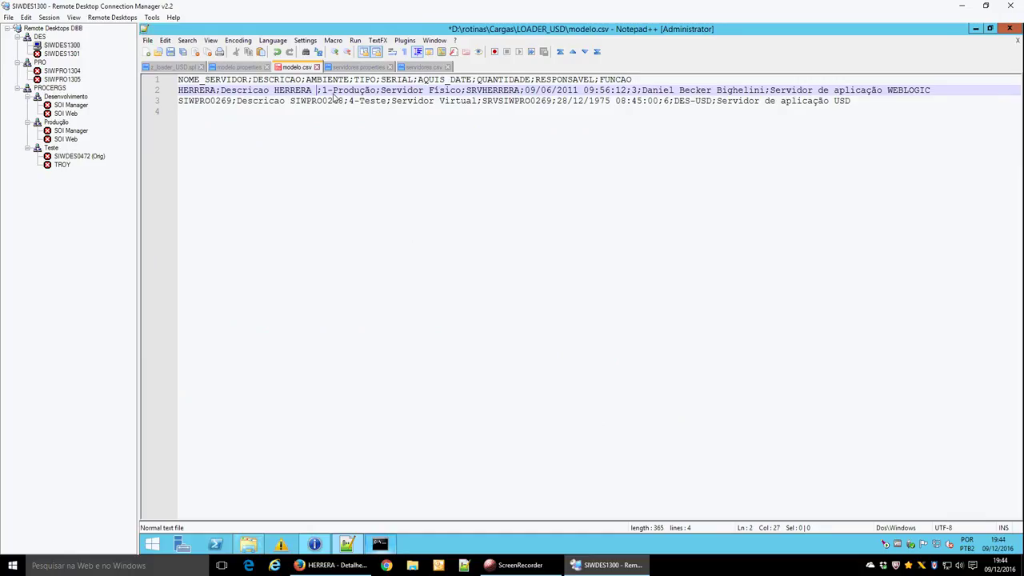
type("gha")
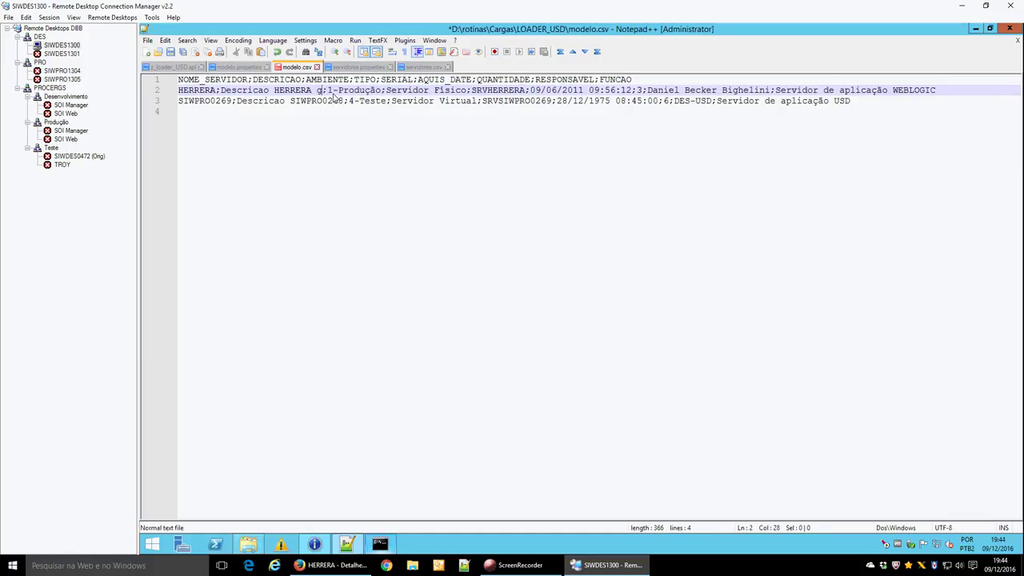
key("BackSpace")
key("BackSpace")
key("BackSpace")
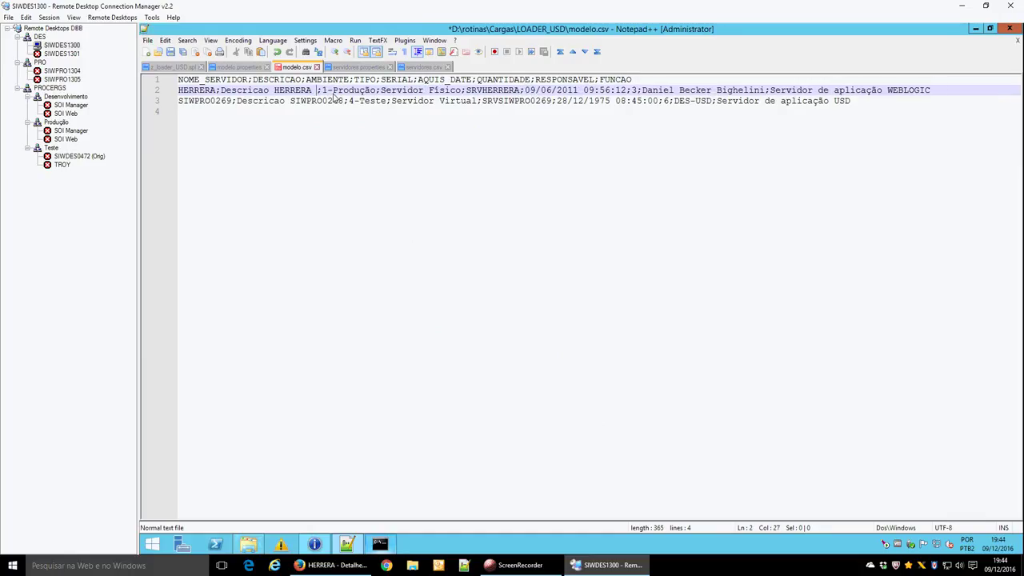
type("TESTE")
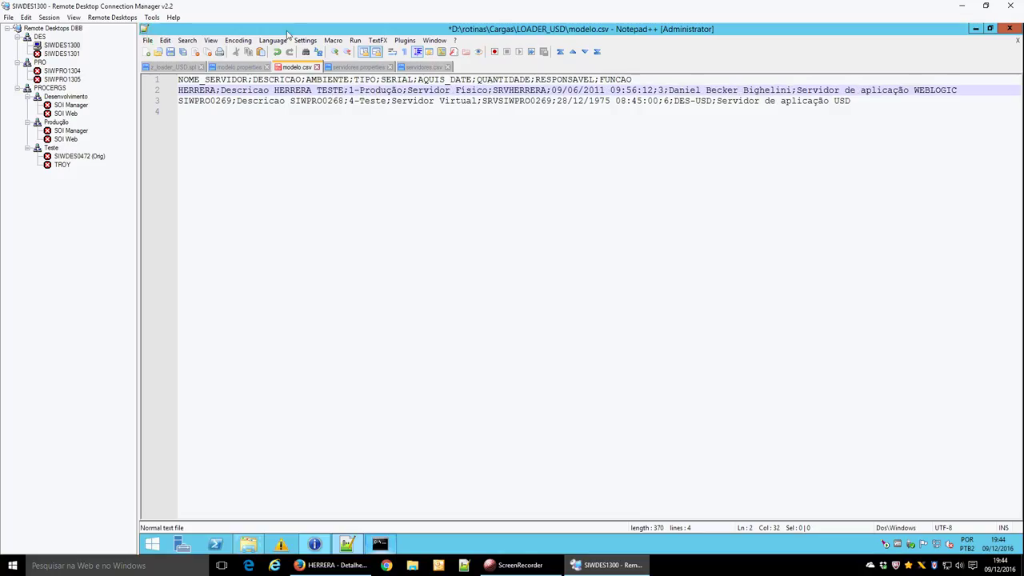
left_click(172, 52)
Step: Refresh the HERRERA detail page in Firefox and check its Observações field
left_click(336, 565)
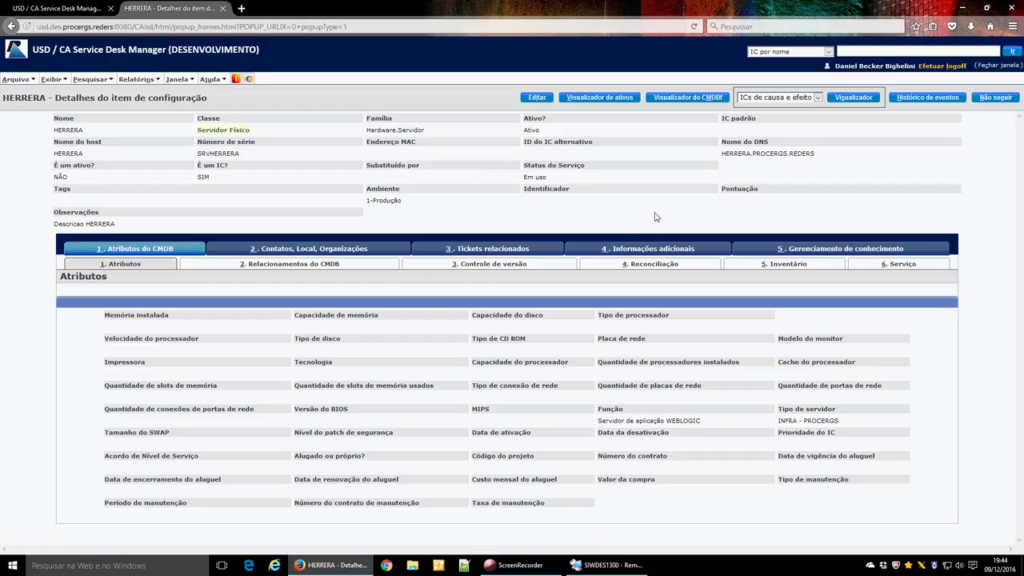
right_click(491, 156)
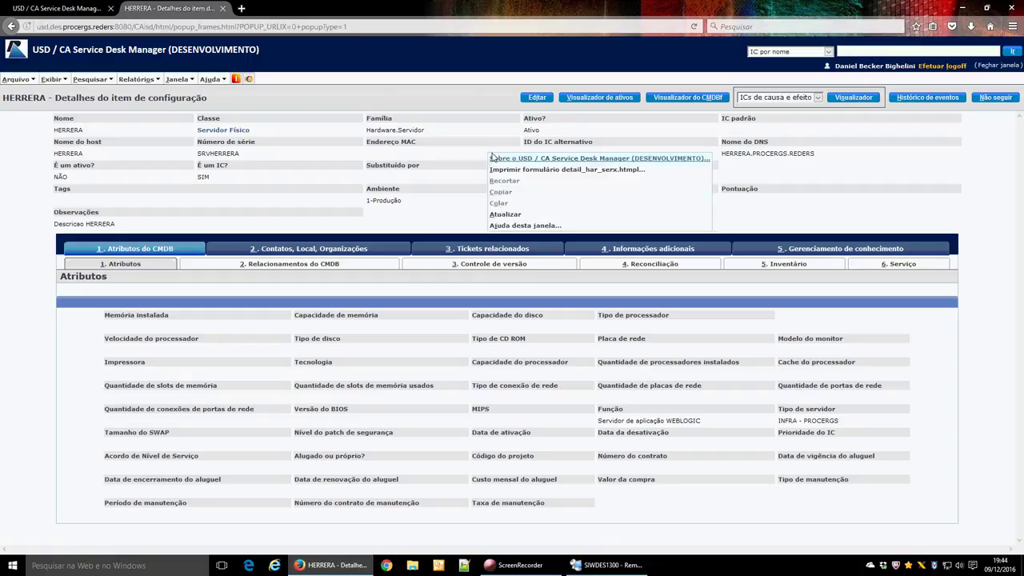
left_click(505, 214)
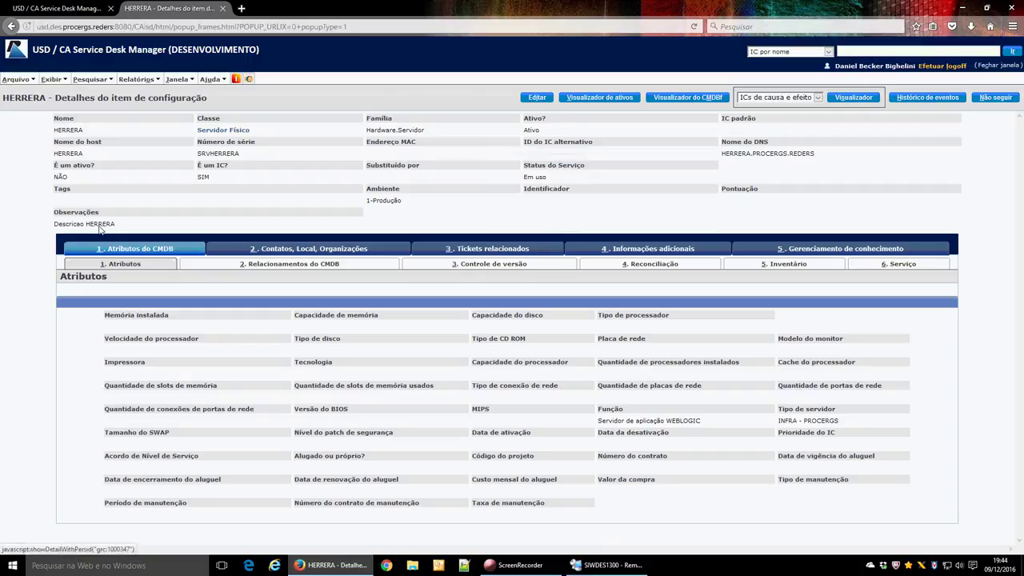
Step: Open the HERRERA configuration item for editing again in CA Service Desk Manager
left_click(596, 565)
left_click(331, 565)
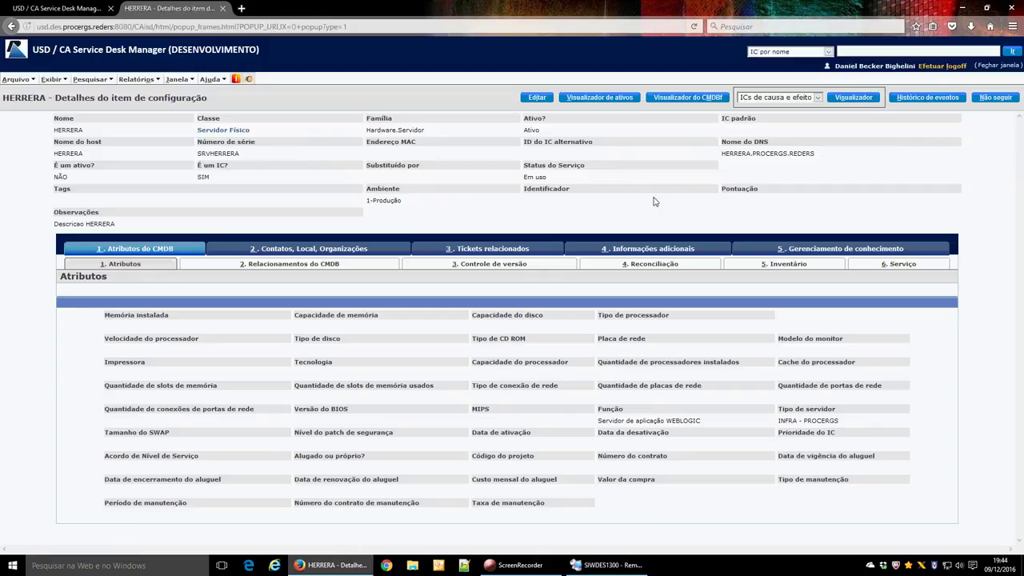
key("alt+shift+e")
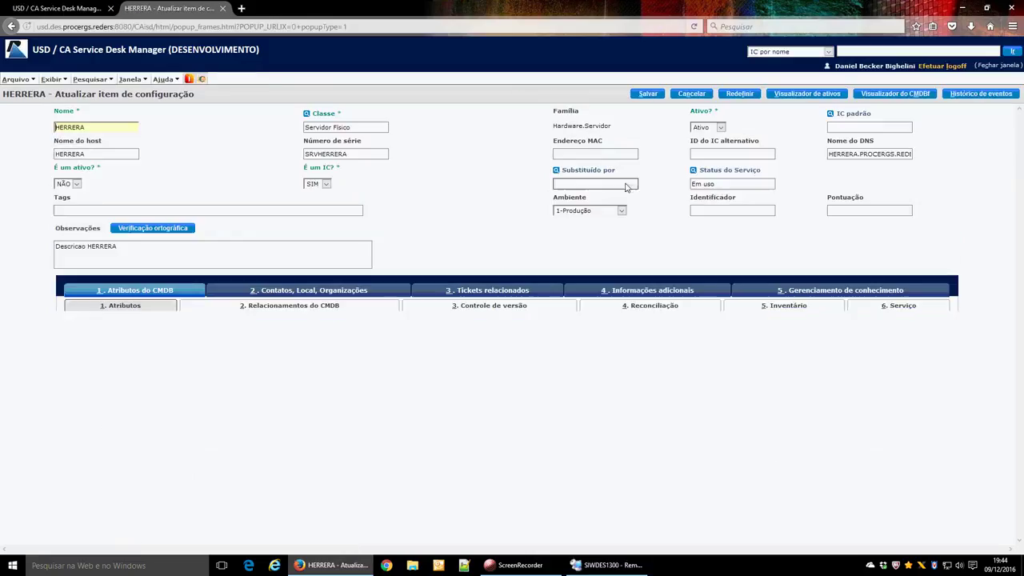
Step: Rerun the previous modelo.csv load command in the remote Command Prompt while the HERRERA record is open for editing
left_click(226, 256)
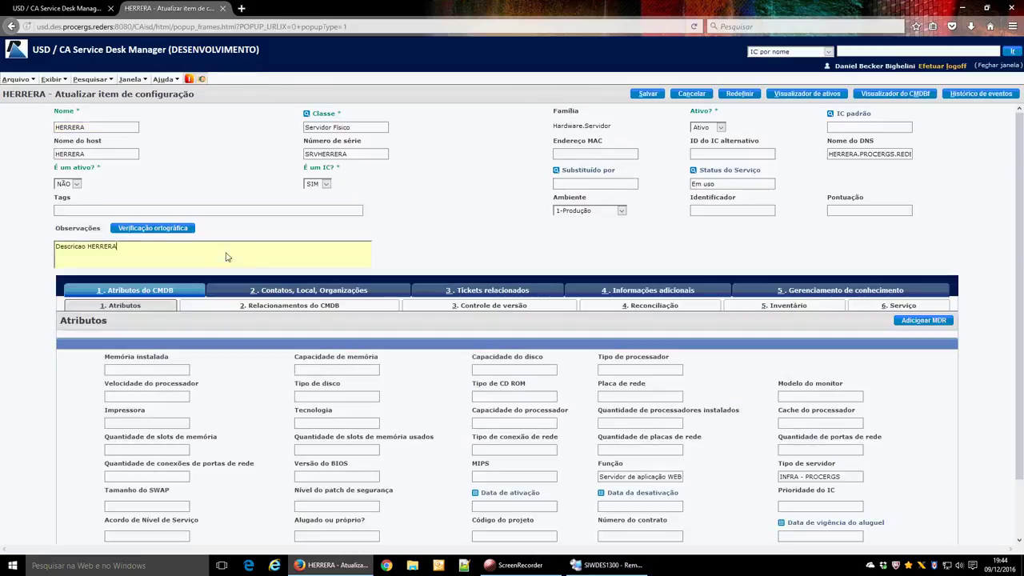
left_click(591, 565)
left_click(380, 546)
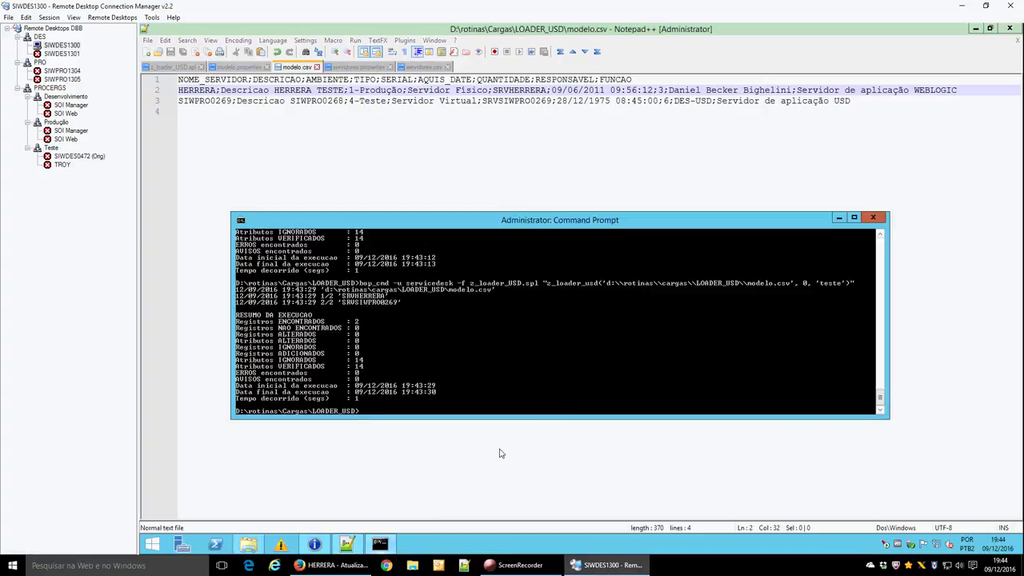
key("Up")
key("Return")
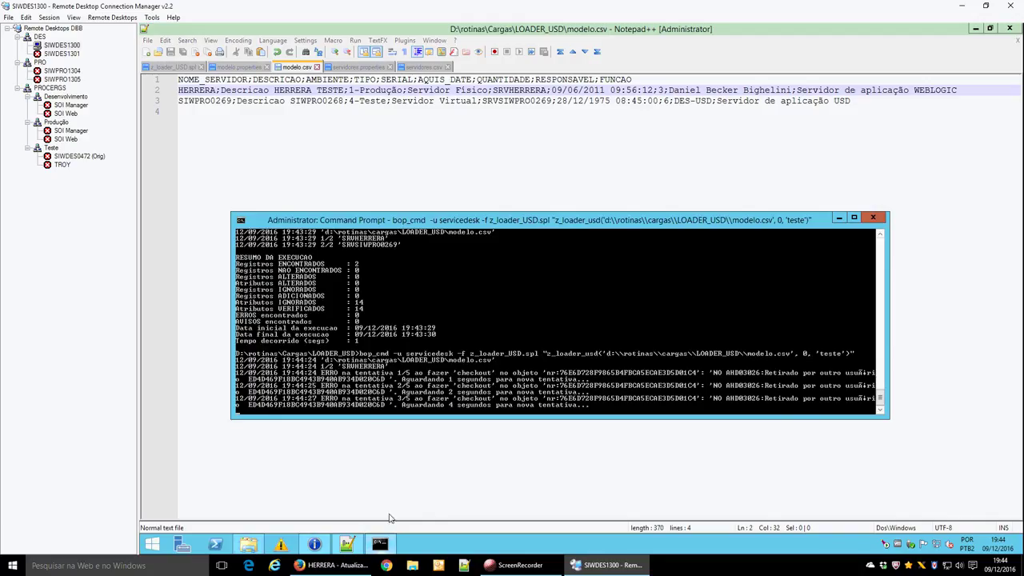
Step: Switch to Firefox, cancel editing of the HERRERA item, and return to the remote session to check the load output
left_click(336, 564)
left_click(689, 93)
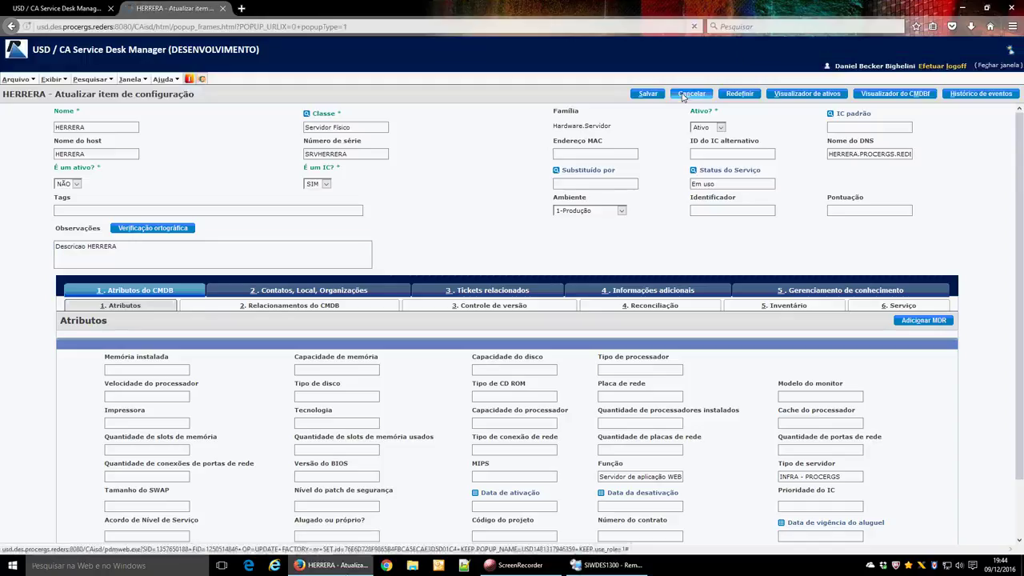
left_click(603, 566)
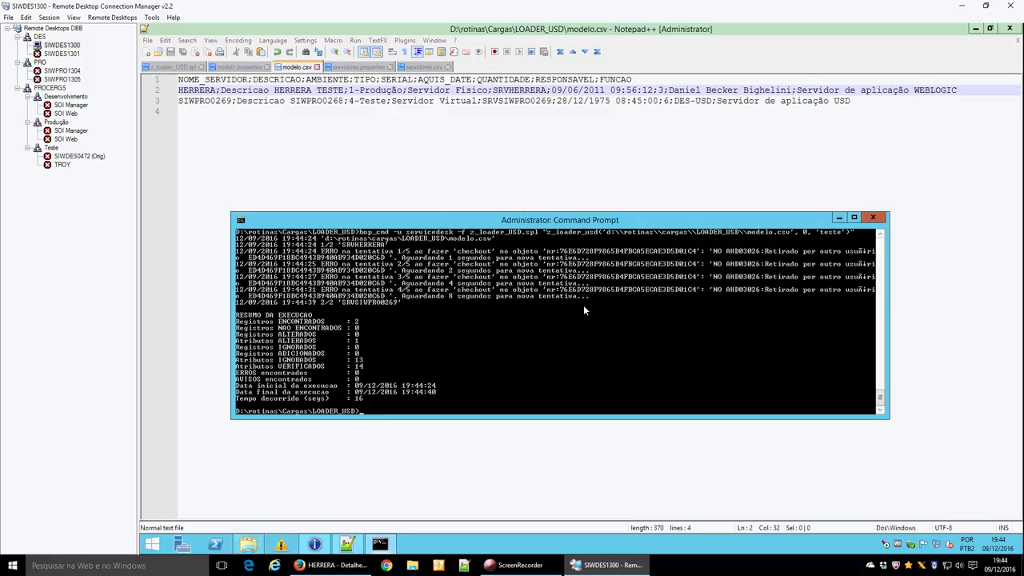
Step: Bring up servidores.properties in the remote Notepad++ and point out the retry_limit and tolerance parameters
left_click(344, 67)
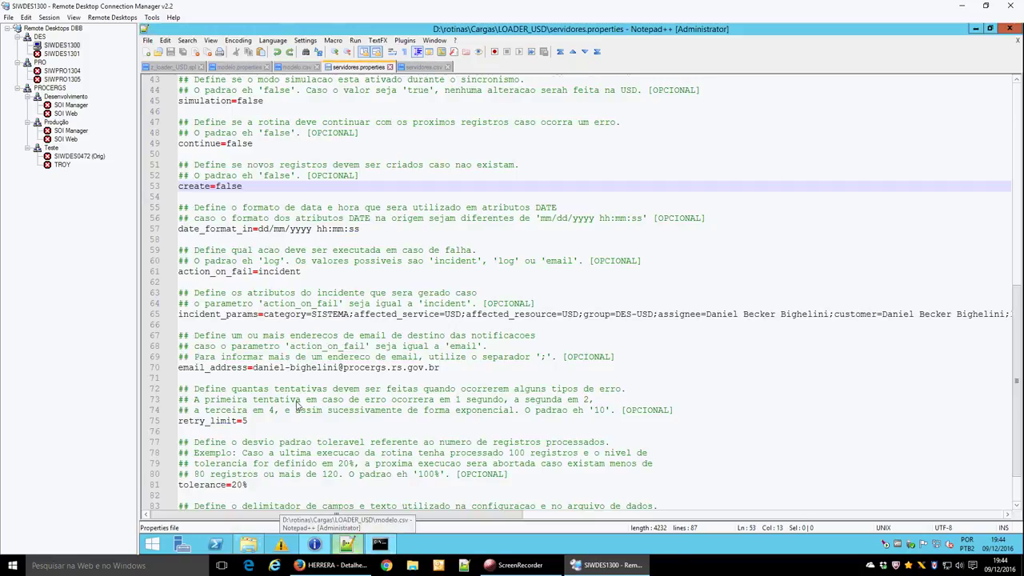
left_click(219, 424)
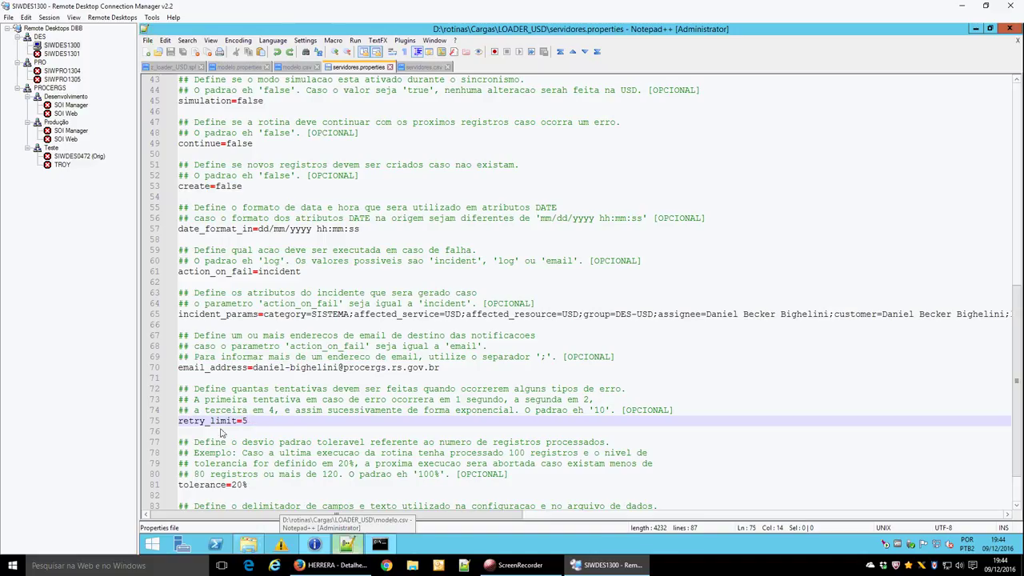
double_click(200, 485)
scroll(264, 491, "down", 2)
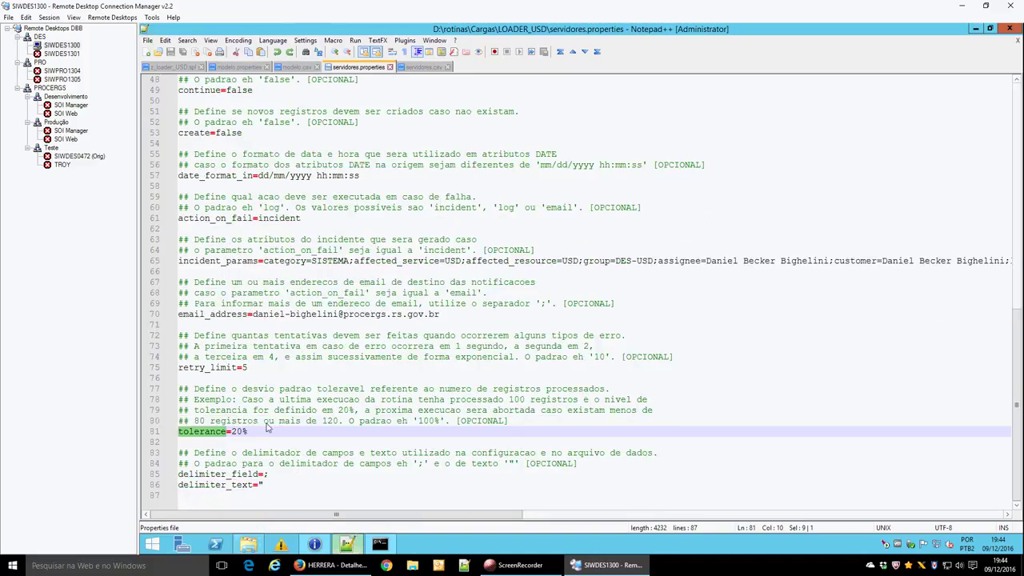
Step: Highlight the "100 registros" example in the comment describing the tolerance parameter
left_click(266, 435)
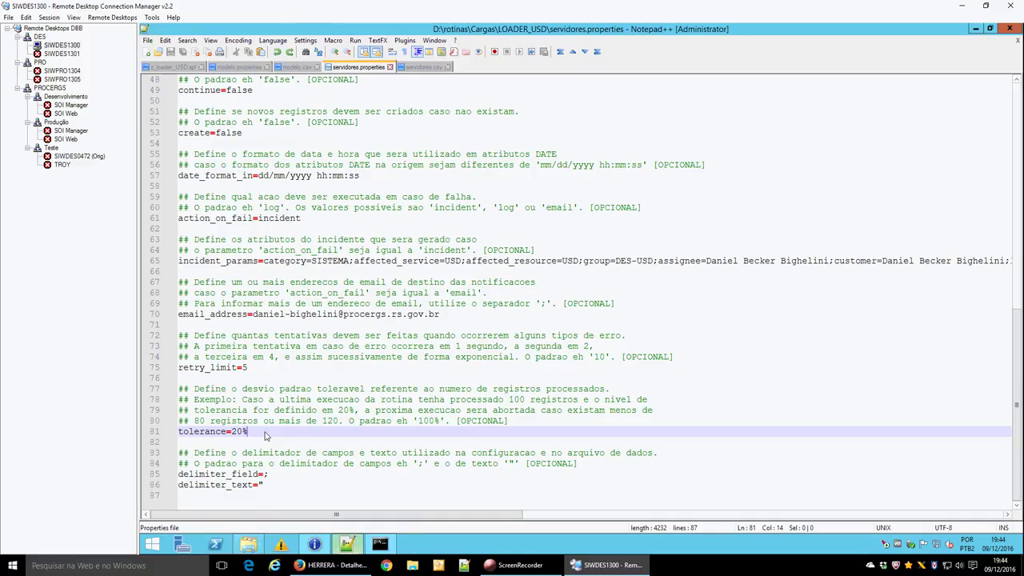
key("Up")
key("Up")
key("Up")
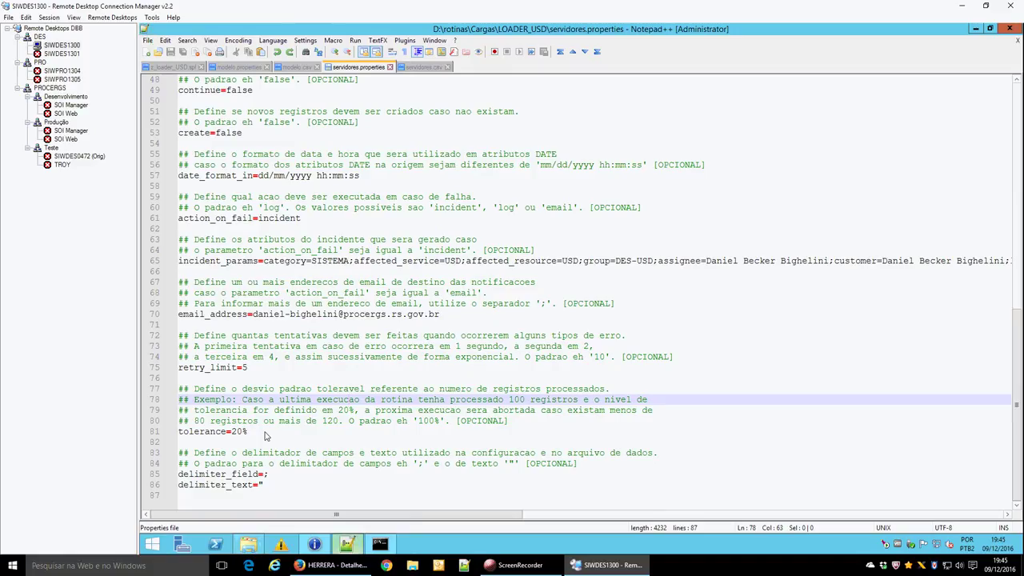
key("shift+Right")
key("shift+Right")
key("shift+Right")
key("shift+Right")
key("shift+Right")
key("shift+Right")
key("shift+Right")
key("shift+Right")
key("shift+Right")
key("shift+Right")
key("shift+Right")
key("shift+Right")
key("shift+Right")
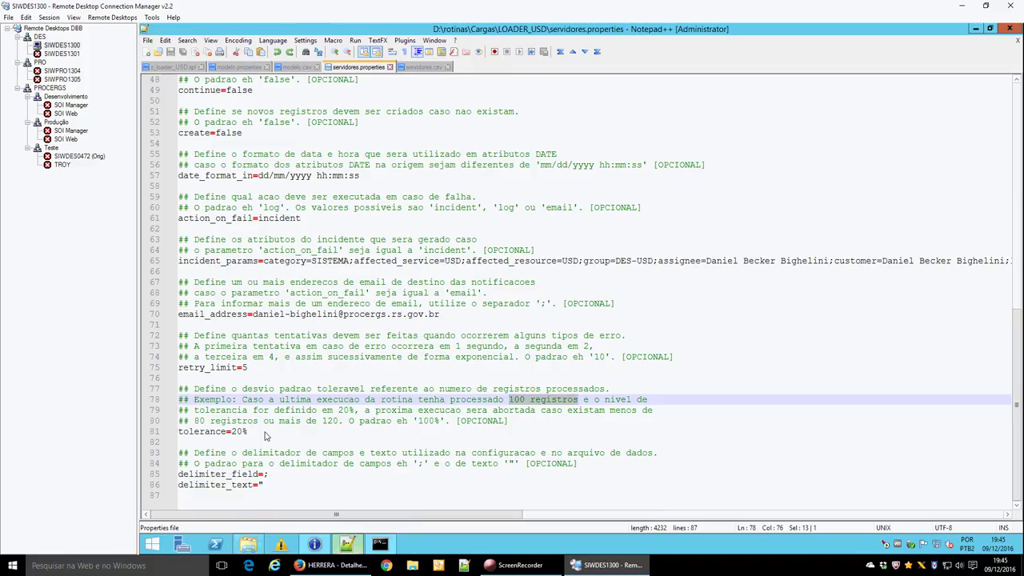
Step: Examine how tolerance works by highlighting its value, the 80 and 120 limits in the comment, and the action_on_fail parameter
key("Down")
key("Down")
key("Down")
key("shift+Left")
key("shift+Left")
key("shift+Left")
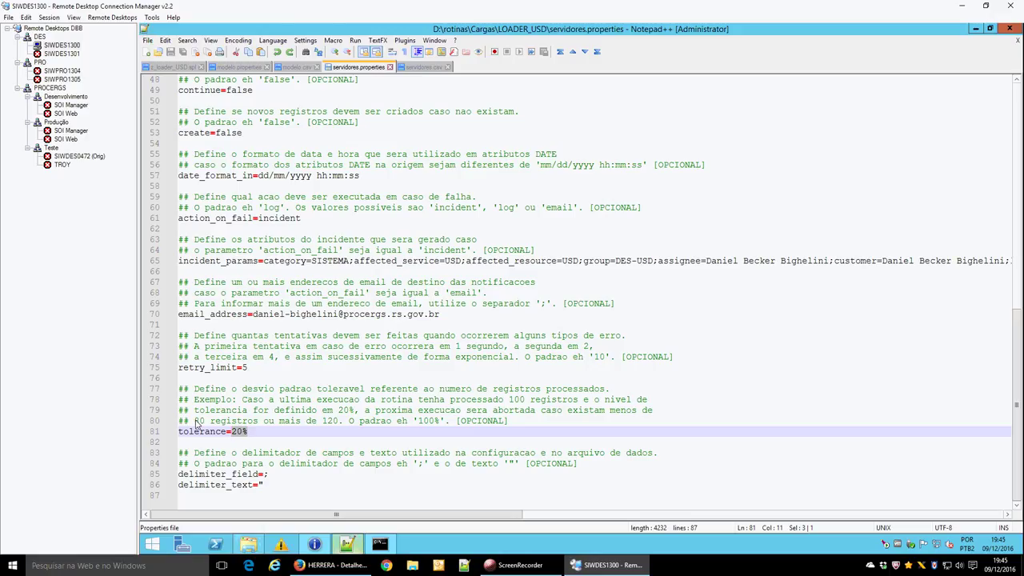
mouse_move(195, 423)
left_mouse_down()
mouse_move(243, 424)
mouse_move(203, 425)
left_mouse_up()
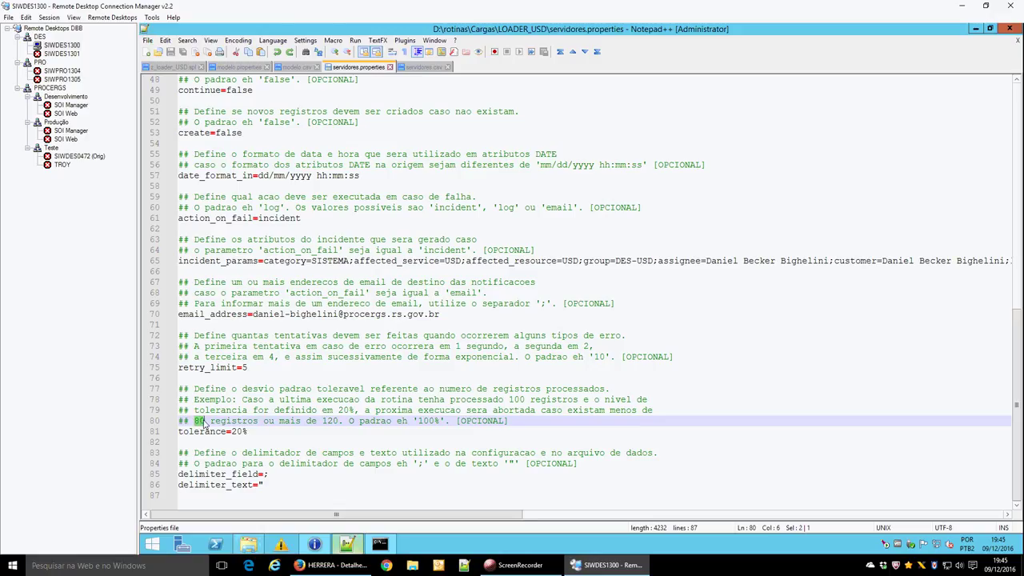
left_click(324, 423)
left_click_drag(325, 422, 340, 422)
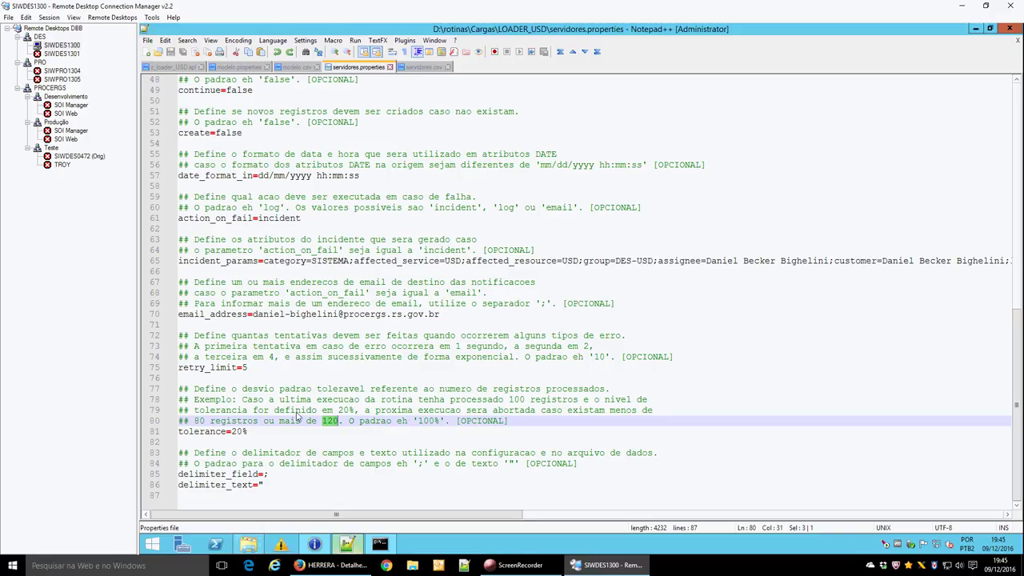
left_click(228, 218)
double_click(228, 217)
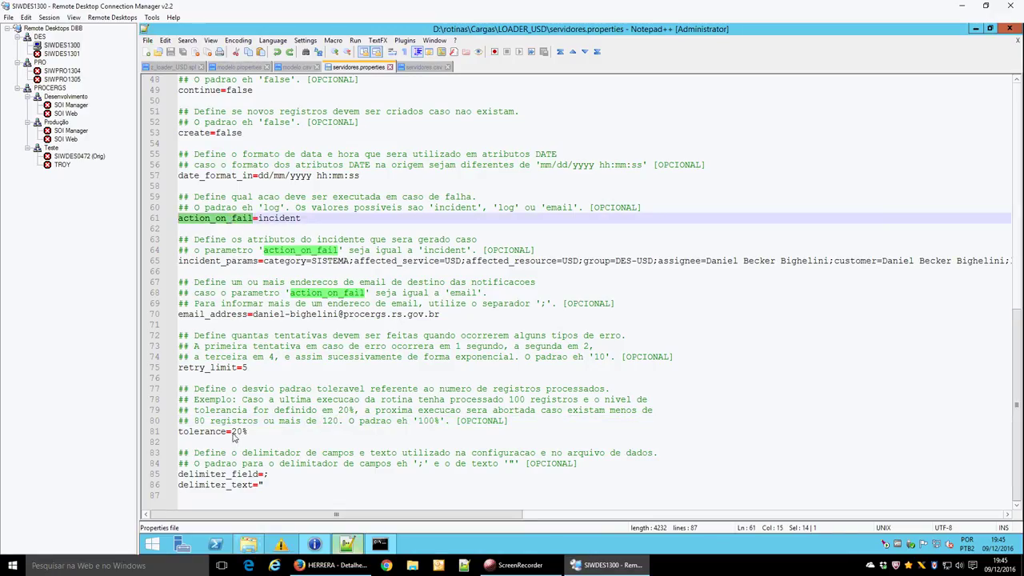
left_click_drag(232, 433, 251, 432)
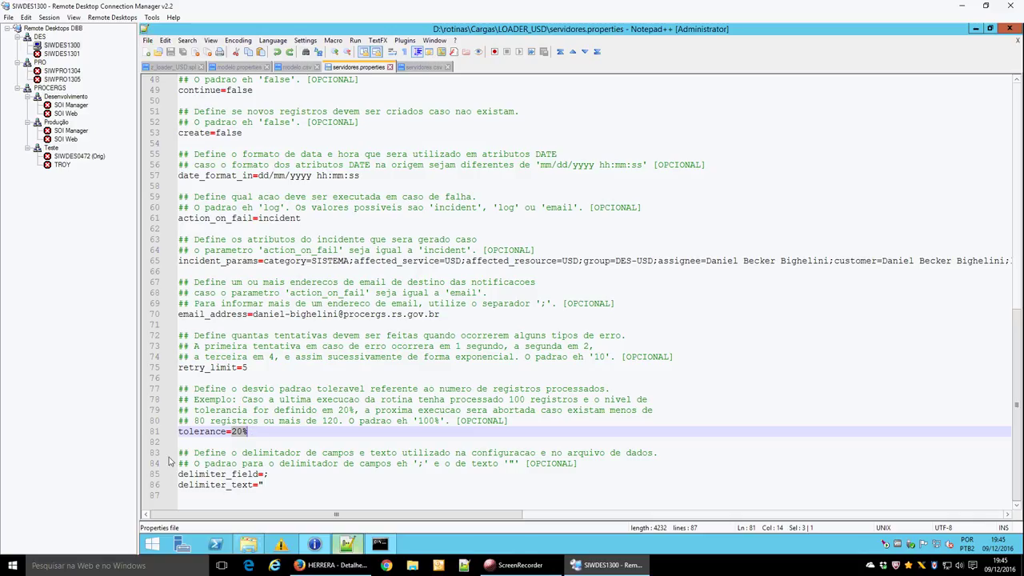
Step: Point out the delimiter_field and delimiter_text parameters and their values, finishing the review back at key_in
left_click_drag(178, 474, 268, 485)
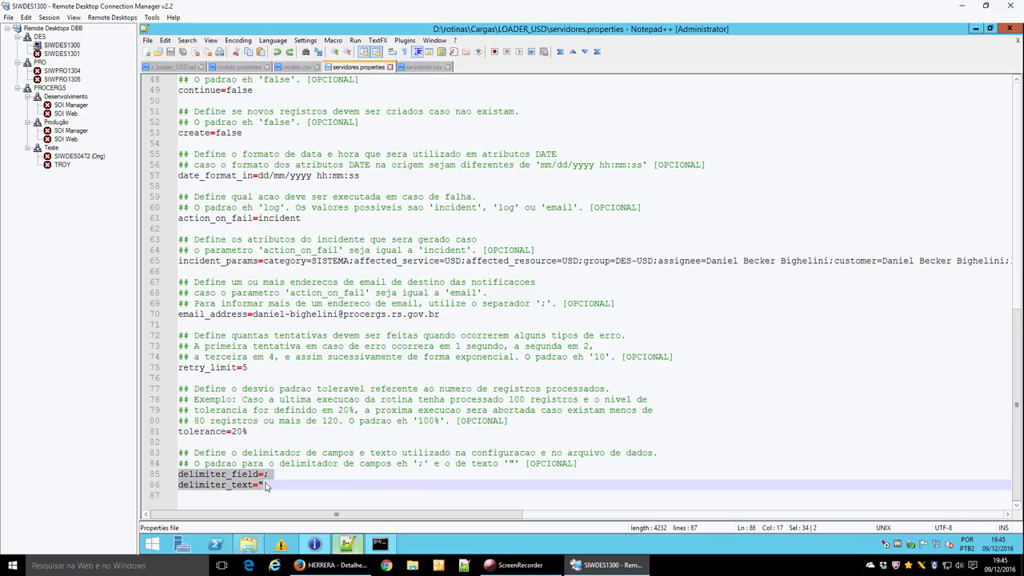
left_click(272, 485)
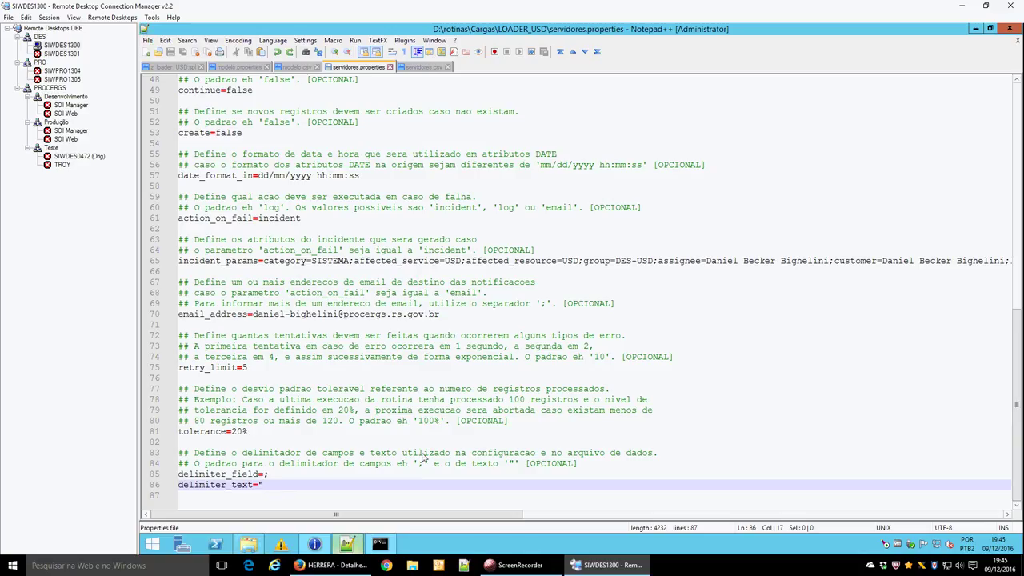
left_click(272, 477)
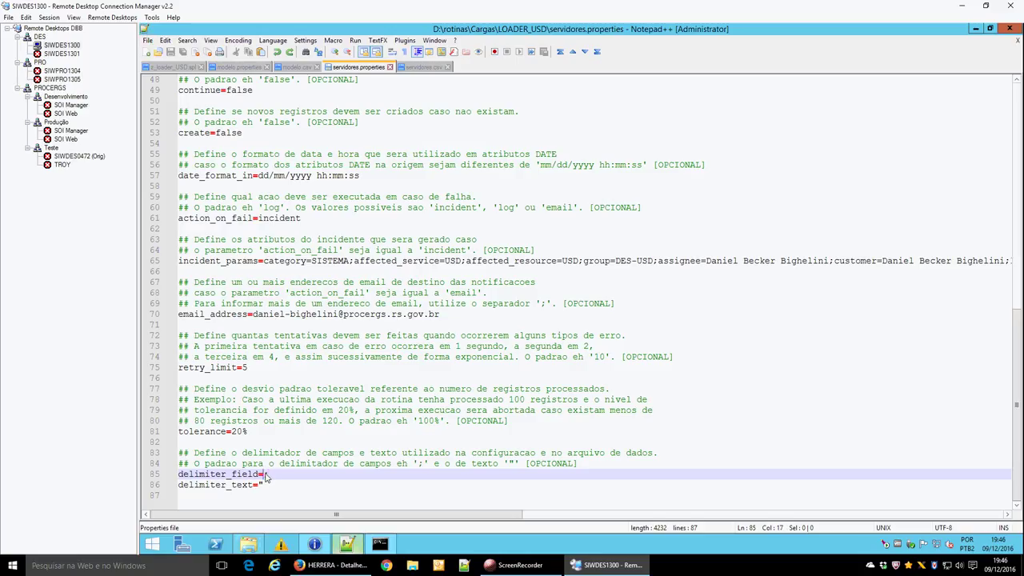
key("shift+Left")
left_click(270, 475)
left_click(261, 486)
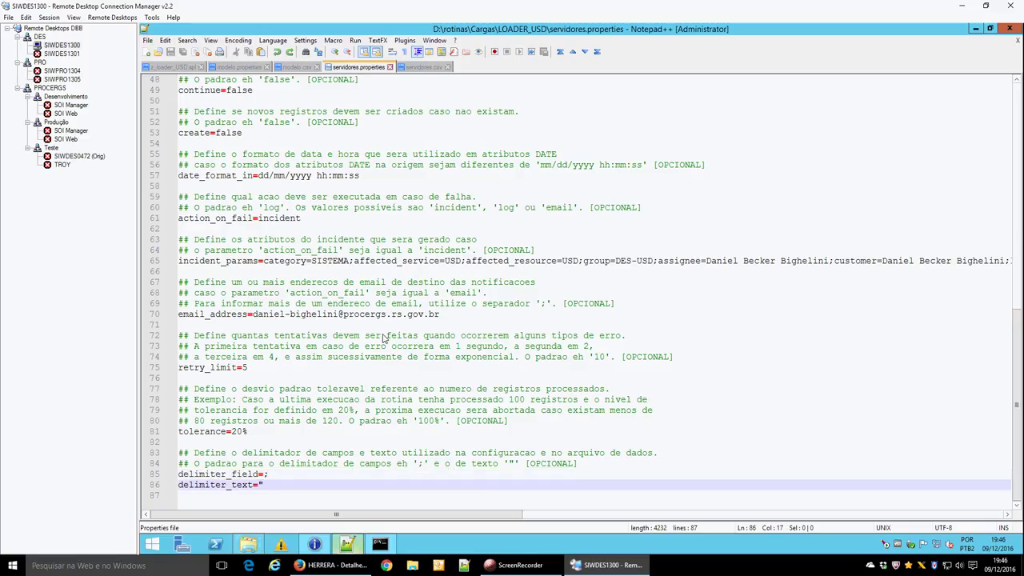
scroll(397, 337, "up", 16)
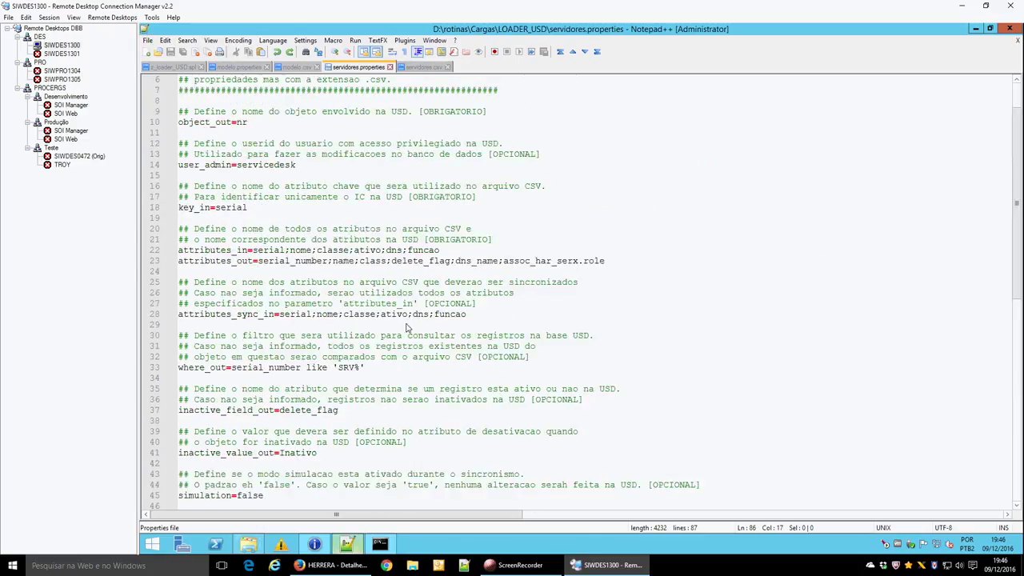
left_click(433, 262)
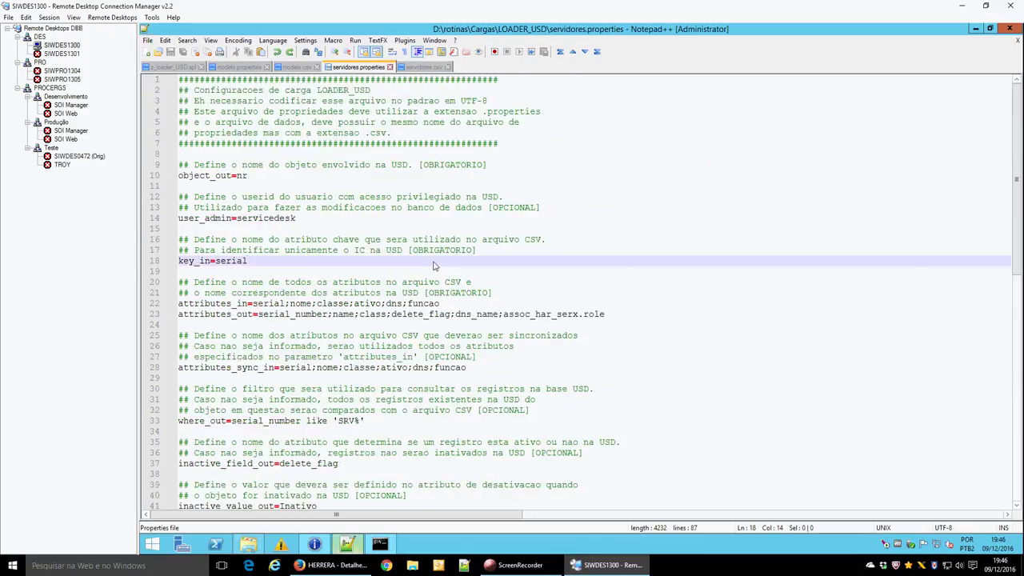
Step: In the remote LOADER_USD folder, point out modelo.properties, servidores.properties and the z_loader_USD.cmd script
left_click(249, 546)
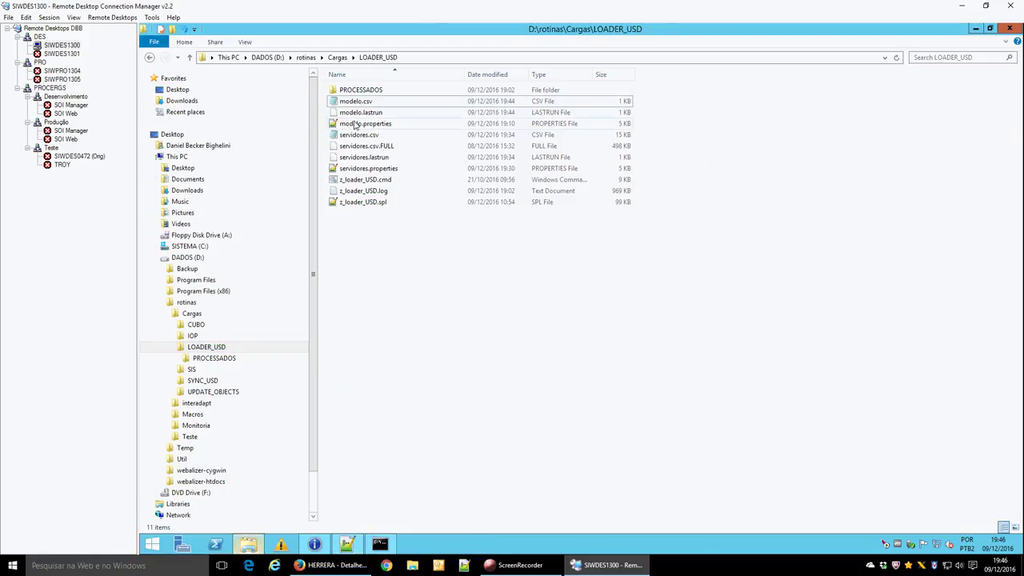
left_click(389, 125)
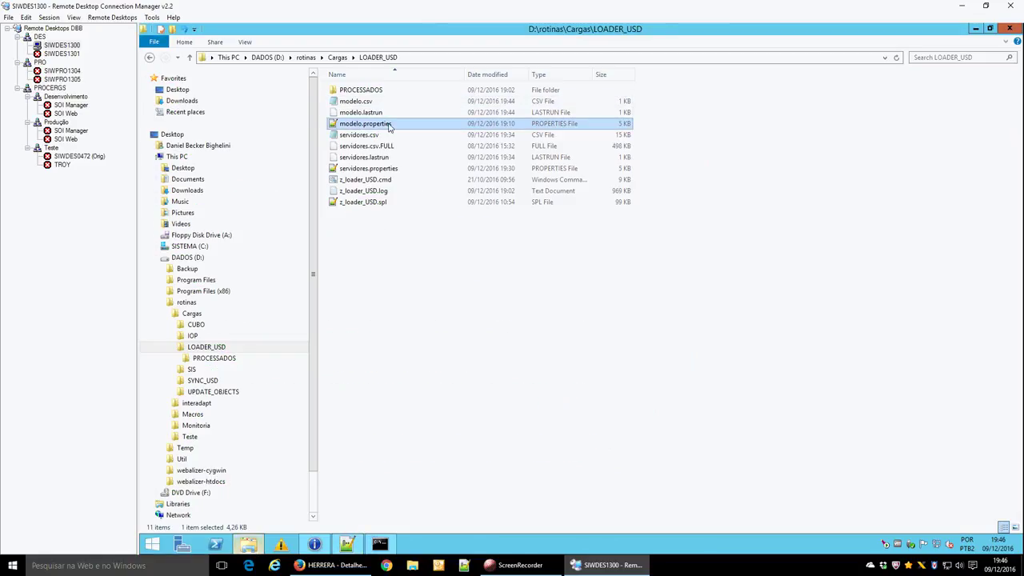
left_click(396, 170)
left_click(381, 264)
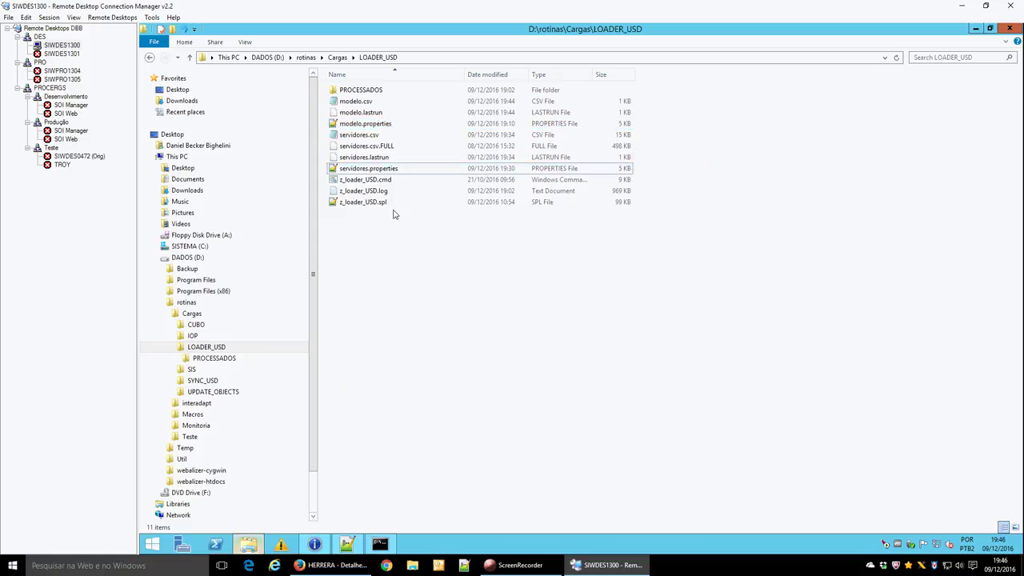
left_click(389, 180)
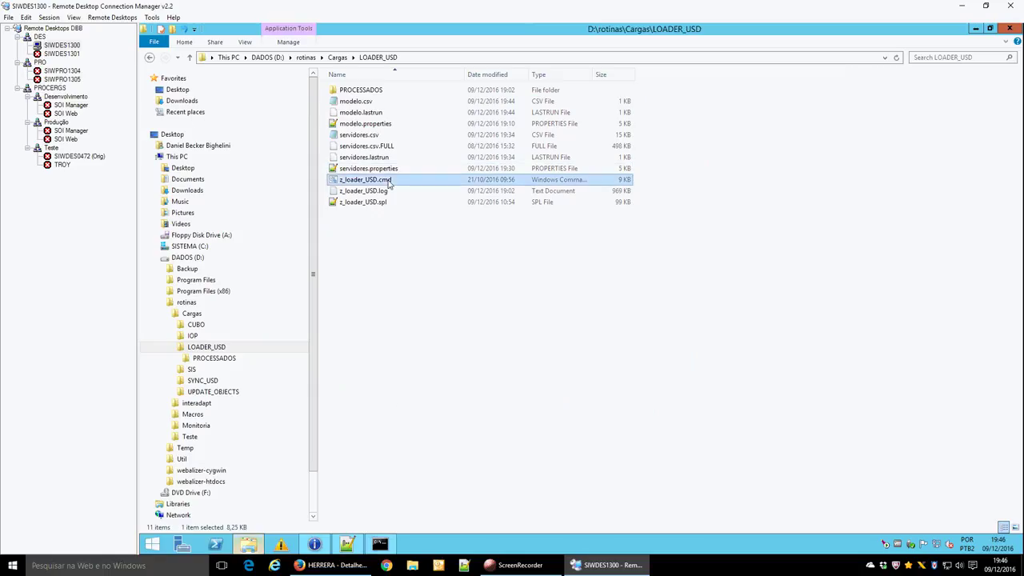
Step: Clear the pending command in the remote Command Prompt and run z_loader_USD.cmd without parameters
left_click(387, 547)
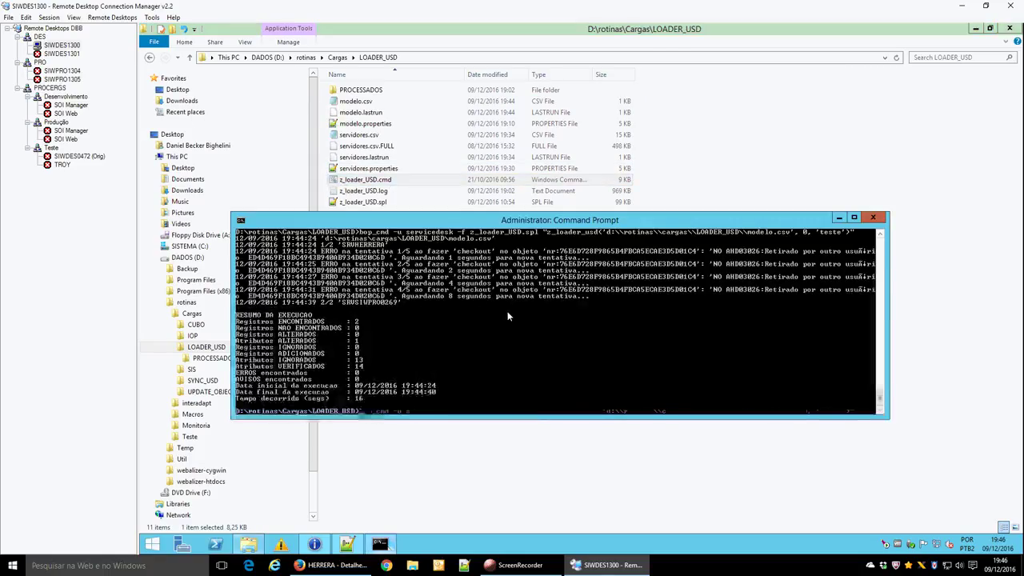
right_click(506, 317)
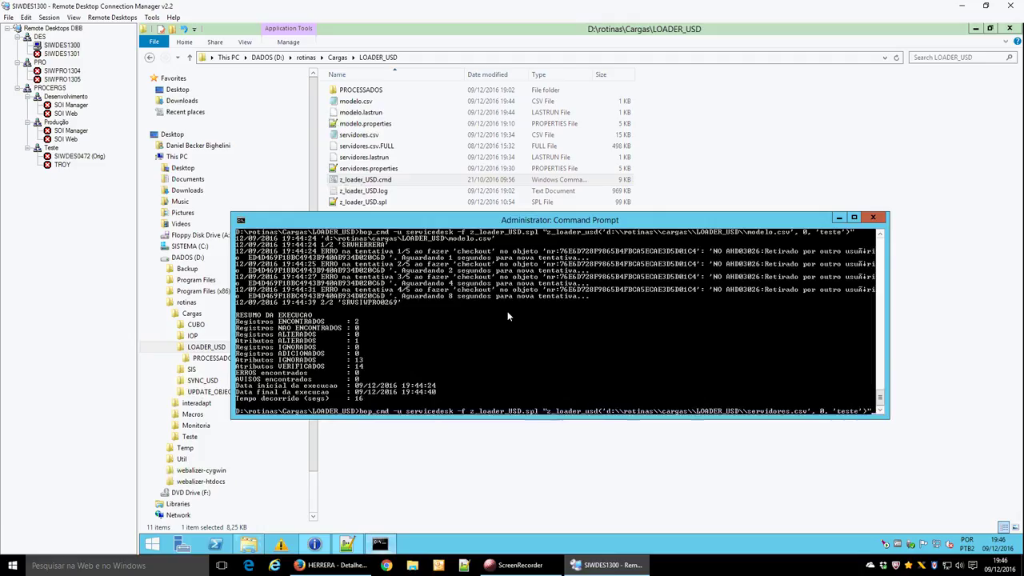
key("Escape")
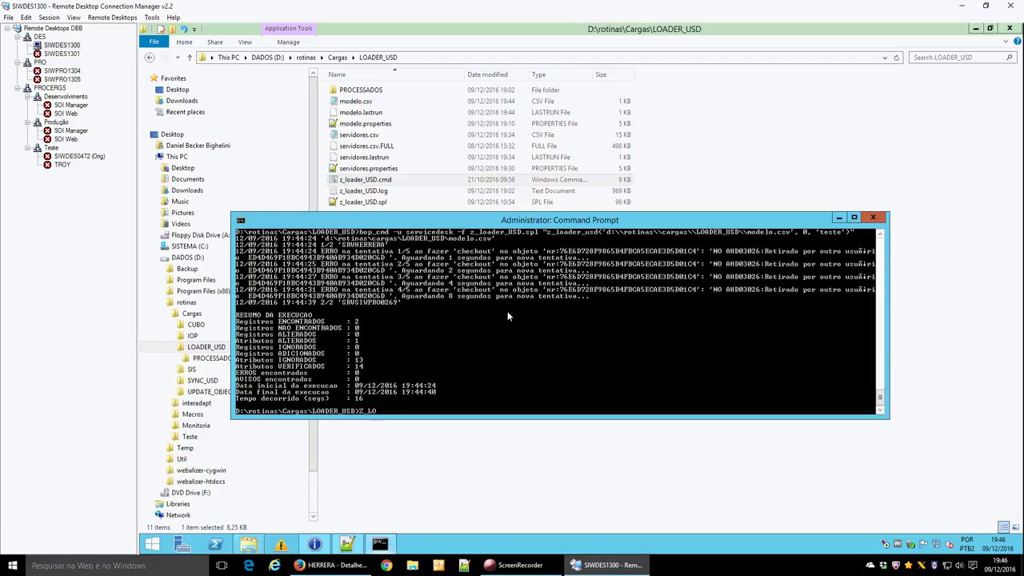
type("Z_LOA")
key("Tab")
key("Return")
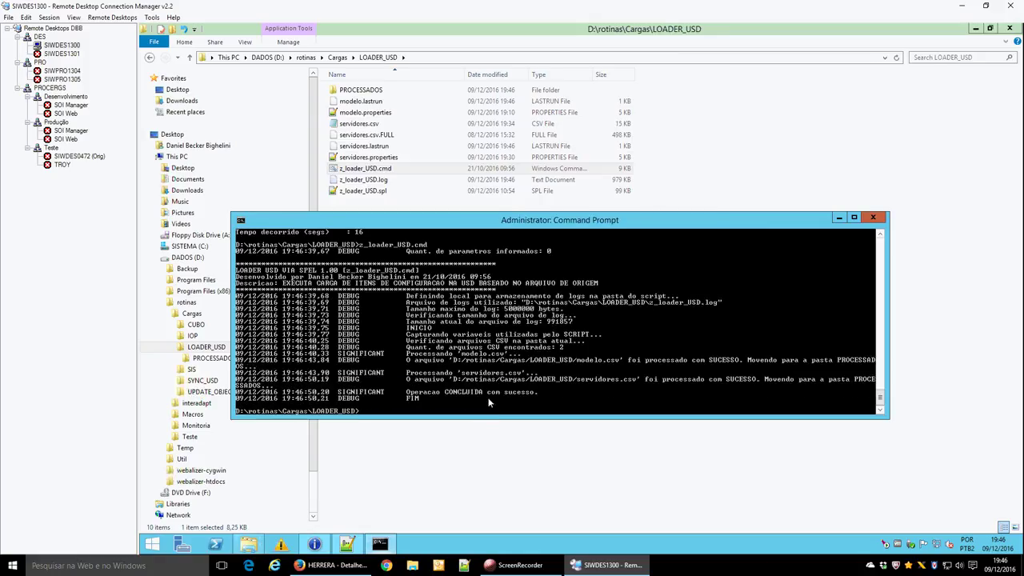
Step: Check the PROCESSADOS folder for the processed CSV files and return to the LOADER_USD folder
double_click(370, 91)
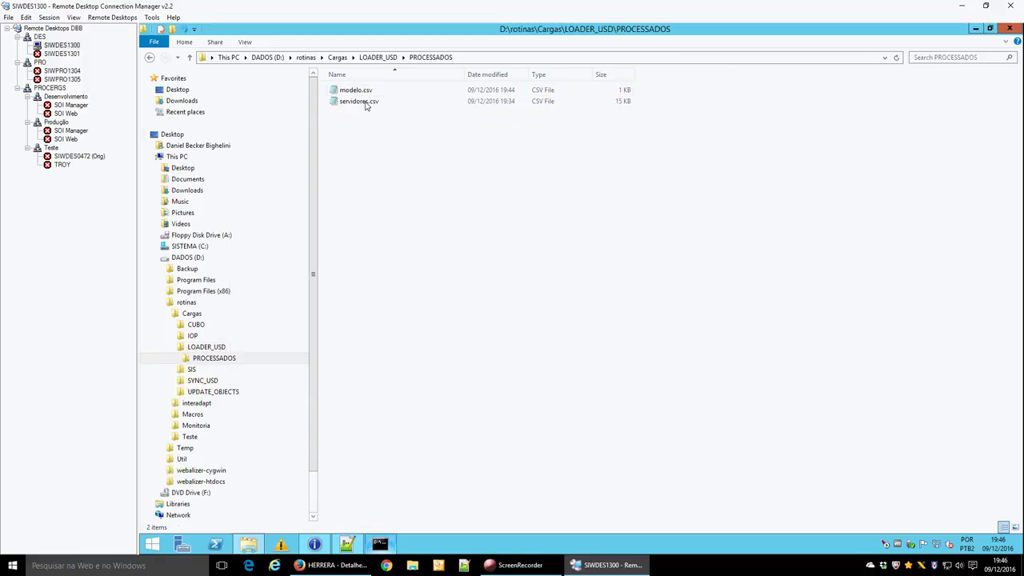
left_click(229, 349)
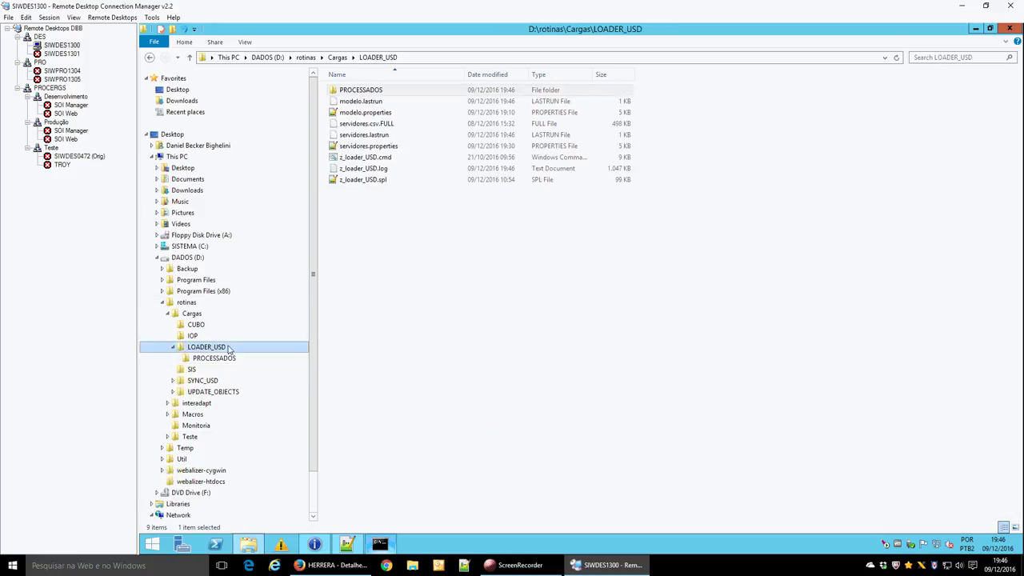
left_click(394, 230)
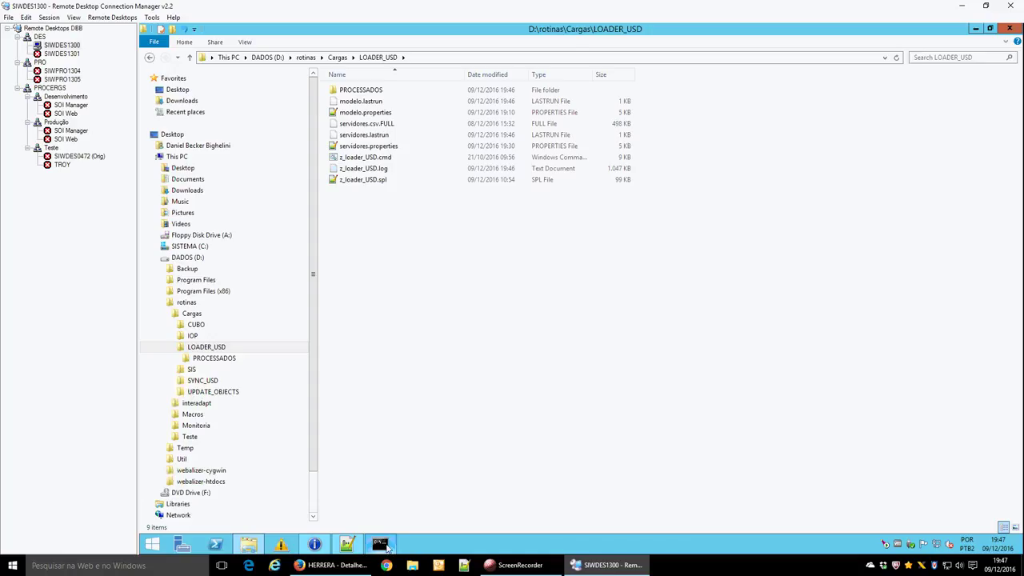
Step: Return to the remote Notepad++ and discard the moved modelo.csv and servidores.csv files from the editor
left_click(352, 547)
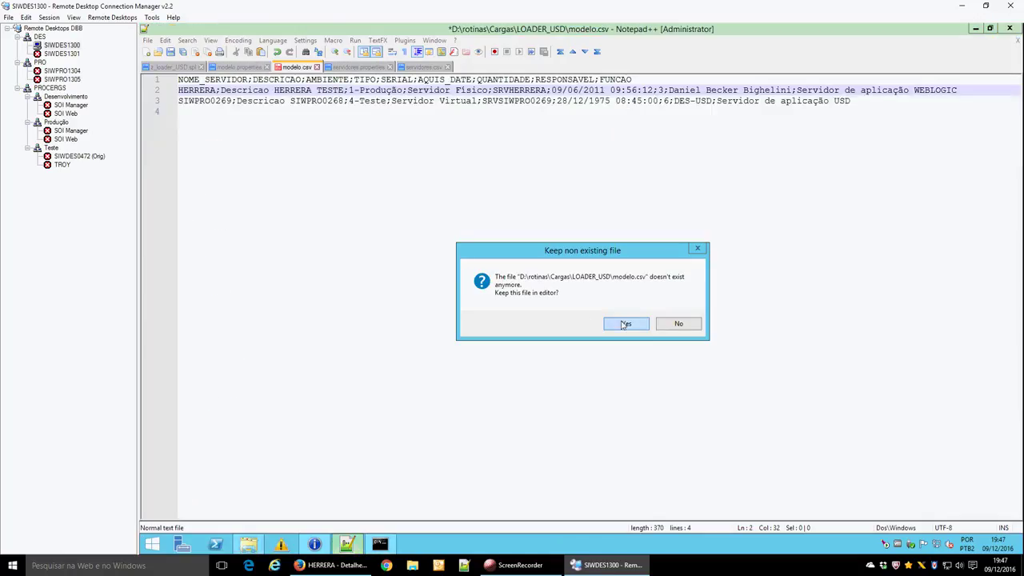
left_click(678, 323)
left_click(677, 323)
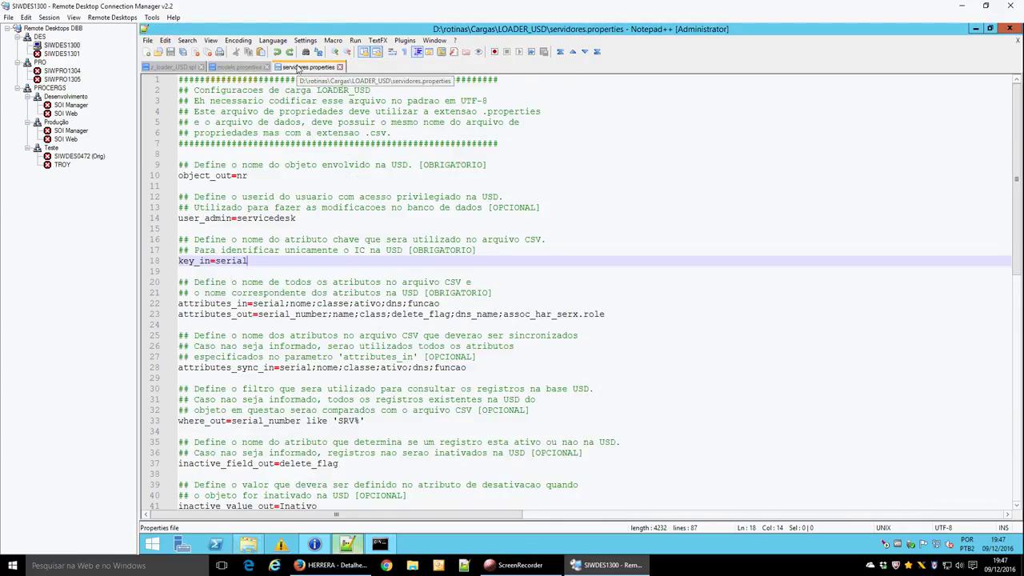
Step: Bring up z_loader_USD.spl in the remote Notepad++ and point out the routine's parameters in its header comment
left_click(345, 282)
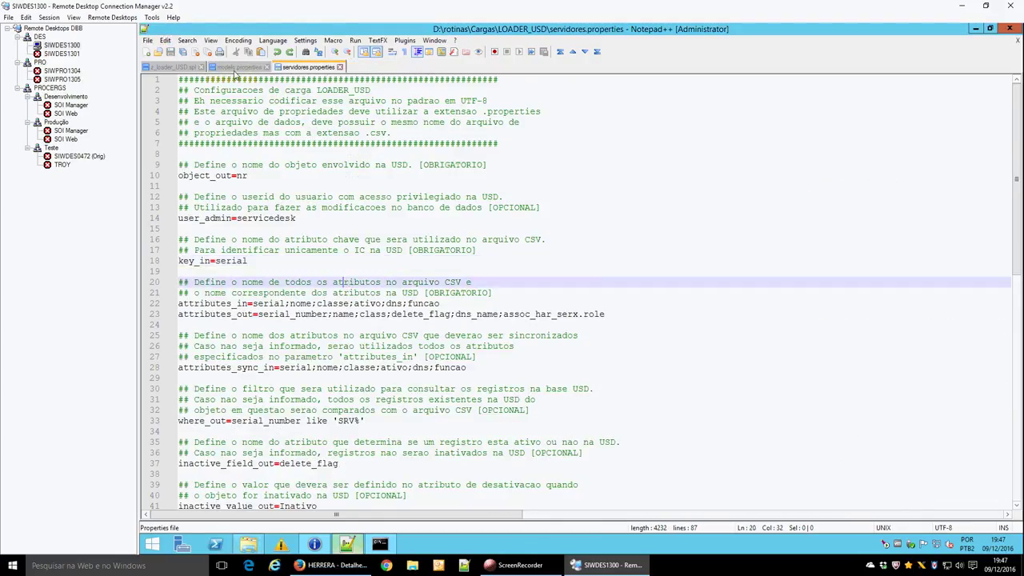
left_click(167, 69)
left_click(336, 231)
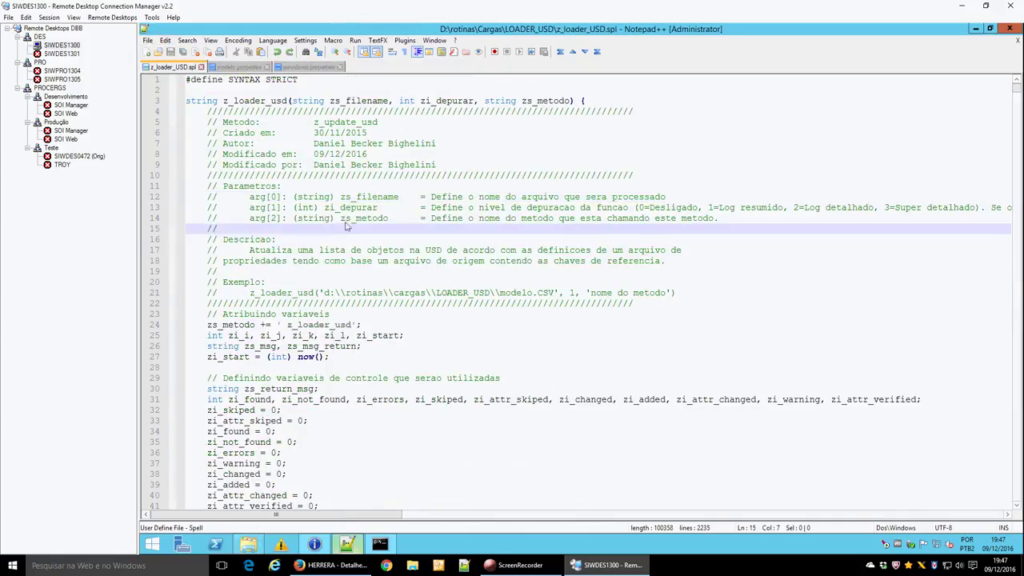
left_click(350, 210)
left_click(361, 200)
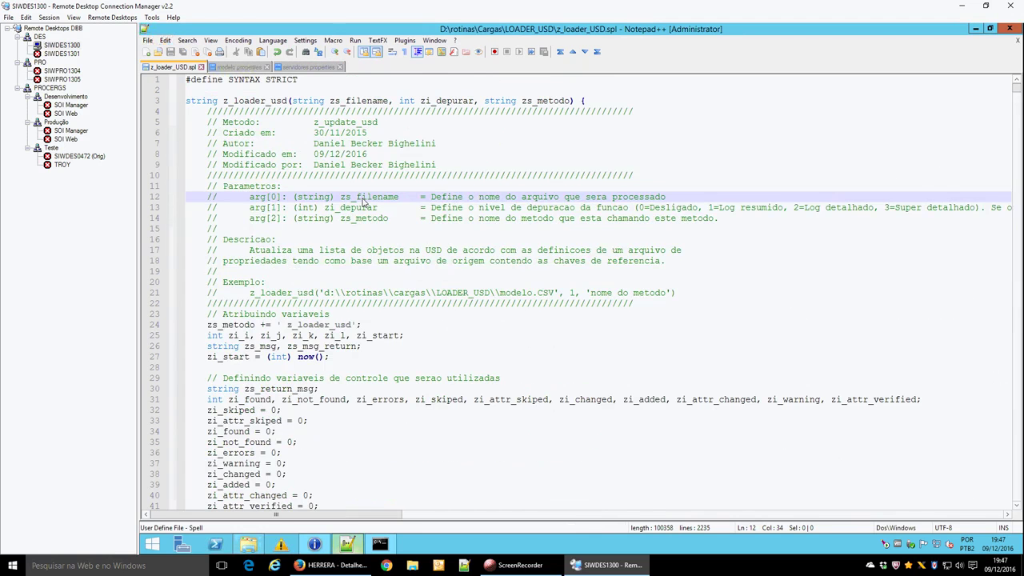
Step: Page through the property-parsing and default-value code of z_loader_USD.spl and go to the end of the file
key("Page_Down")
key("Page_Down")
key("Page_Down")
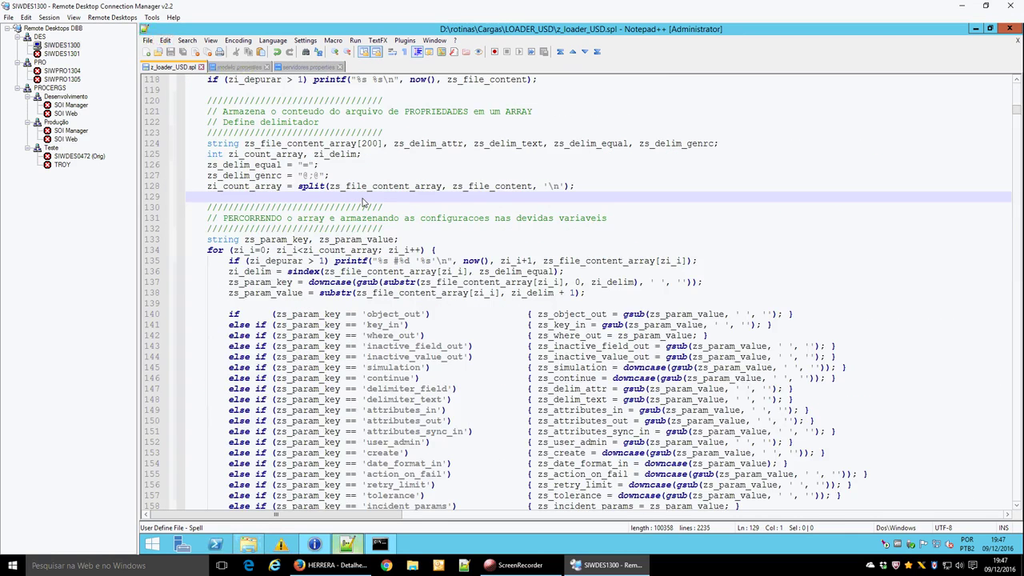
key("Page_Down")
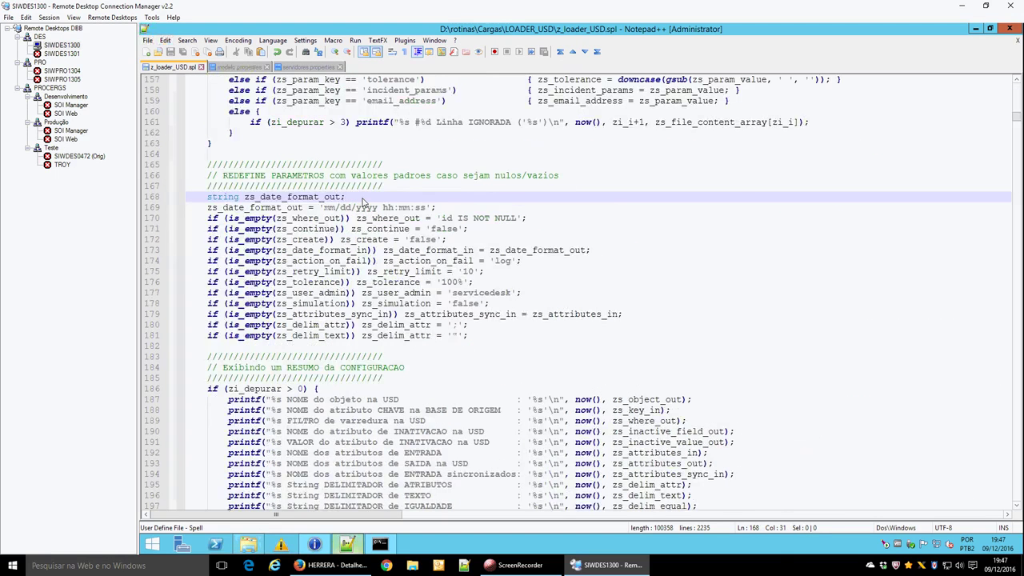
key("ctrl+End")
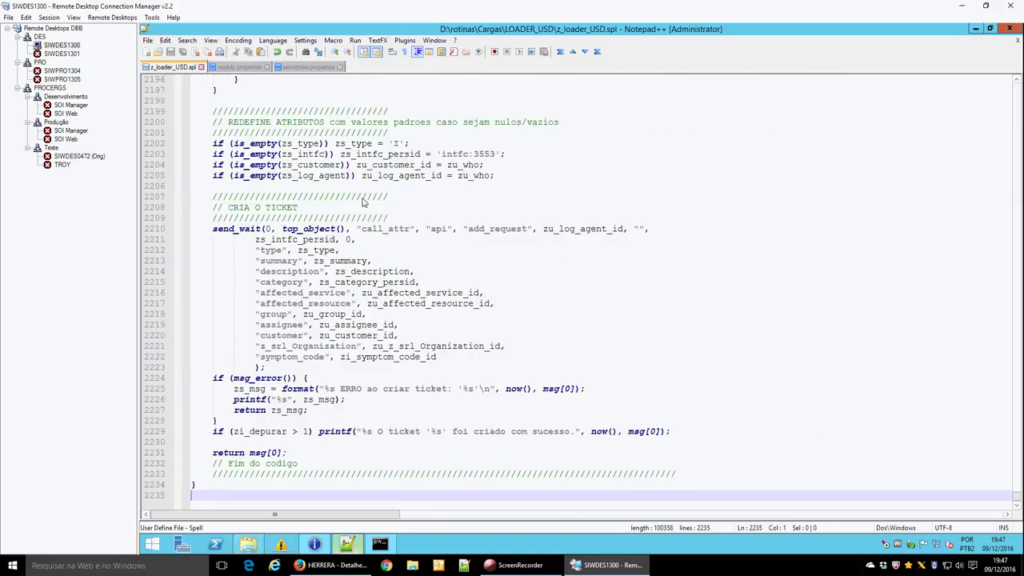
Step: Review the ticket creation code and the z_create_incident and teste functions, and return to the beginning of z_loader_USD.spl
key("Up")
key("Up")
key("Up")
key("Up")
key("Up")
key("Up")
key("Up")
key("Up")
key("Up")
key("Up")
key("Up")
key("Up")
key("Up")
key("Up")
key("Up")
key("Up")
key("Up")
key("Up")
key("Up")
key("Up")
key("Page_Up")
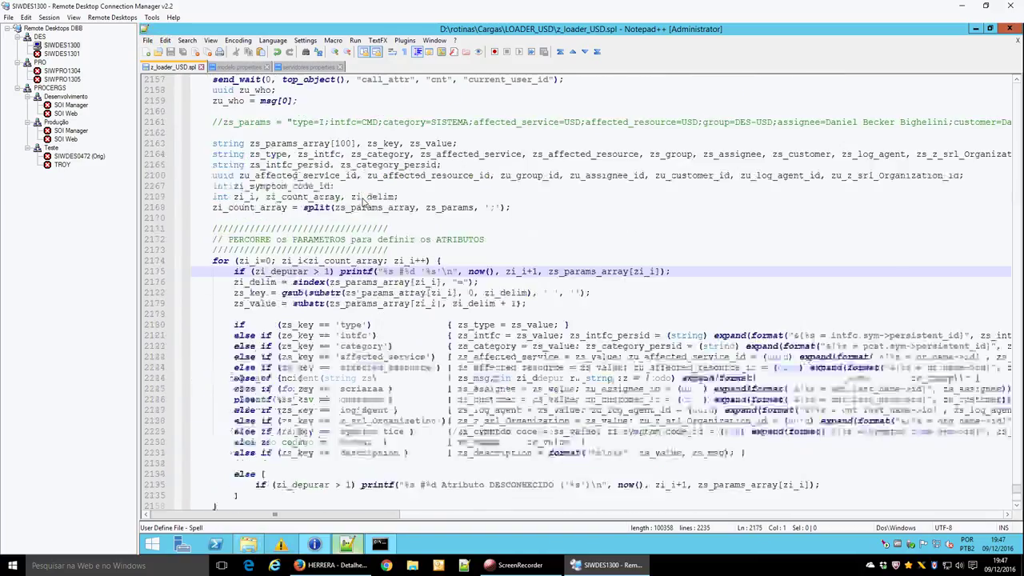
key("Page_Up")
key("Down")
key("Down")
key("Down")
key("Down")
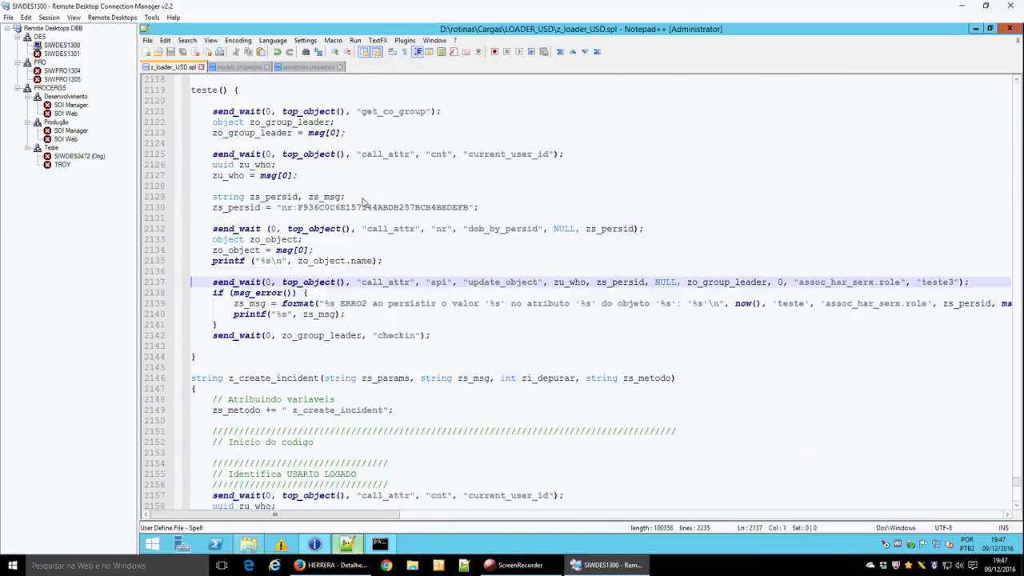
key("Up")
key("Up")
key("Up")
key("ctrl+Home")
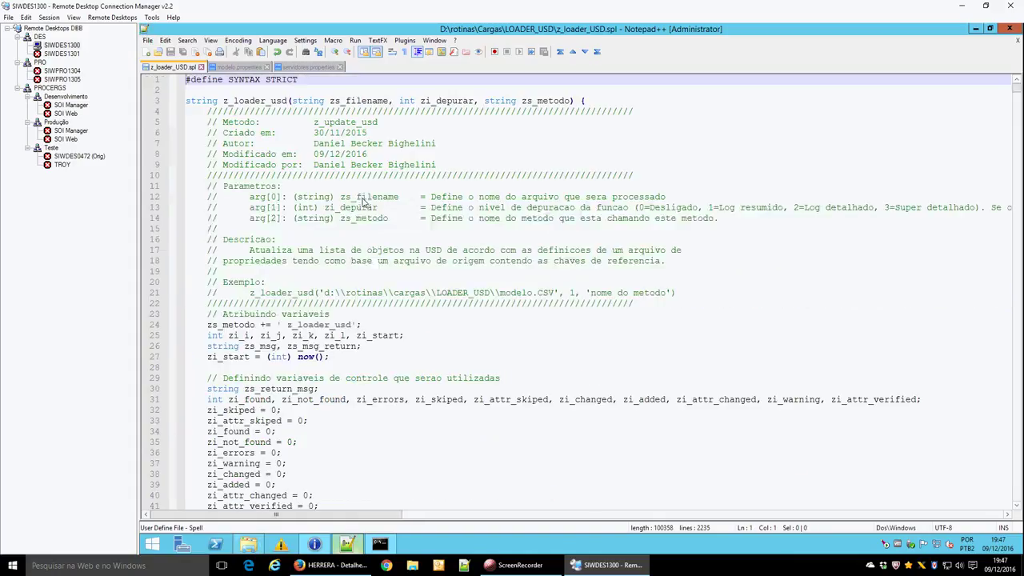
Step: Check the z_loader_USD.cmd output in the remote Command Prompt and return to the script in Notepad++
left_click(380, 545)
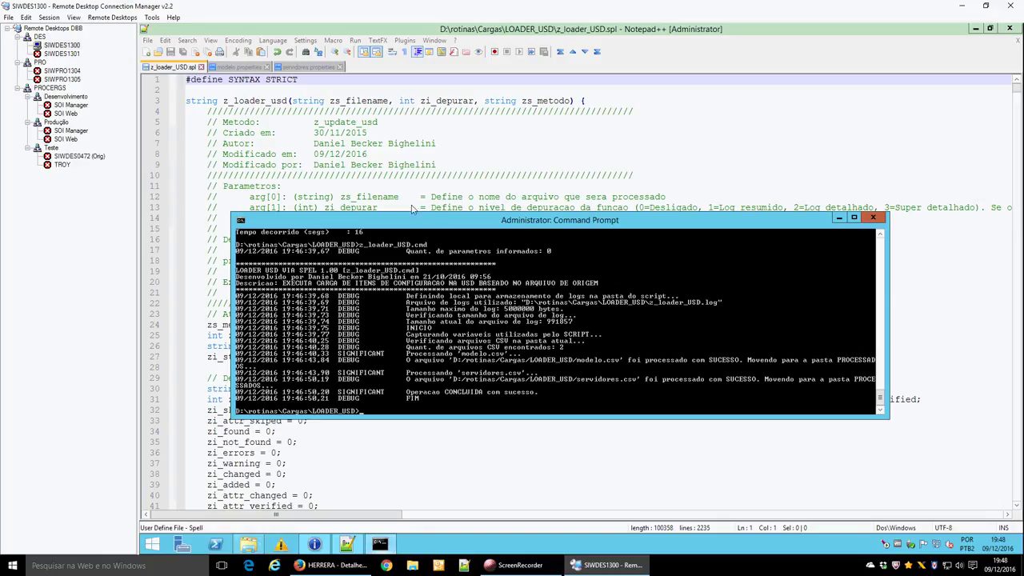
left_click(410, 200)
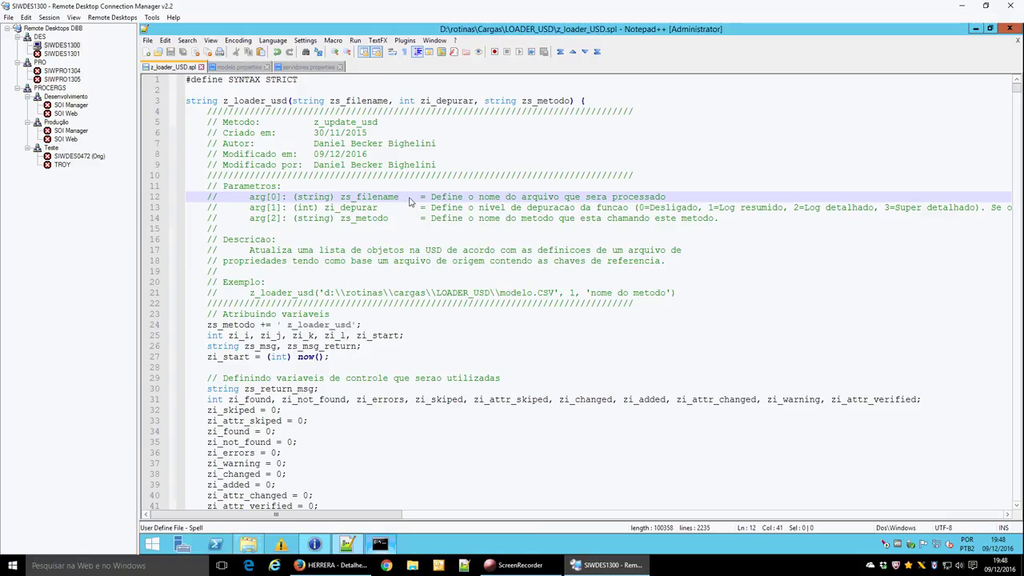
Step: Point out the modification date and highlight the z_loader_usd name in the example call of the script's header
double_click(323, 157)
left_click(375, 156)
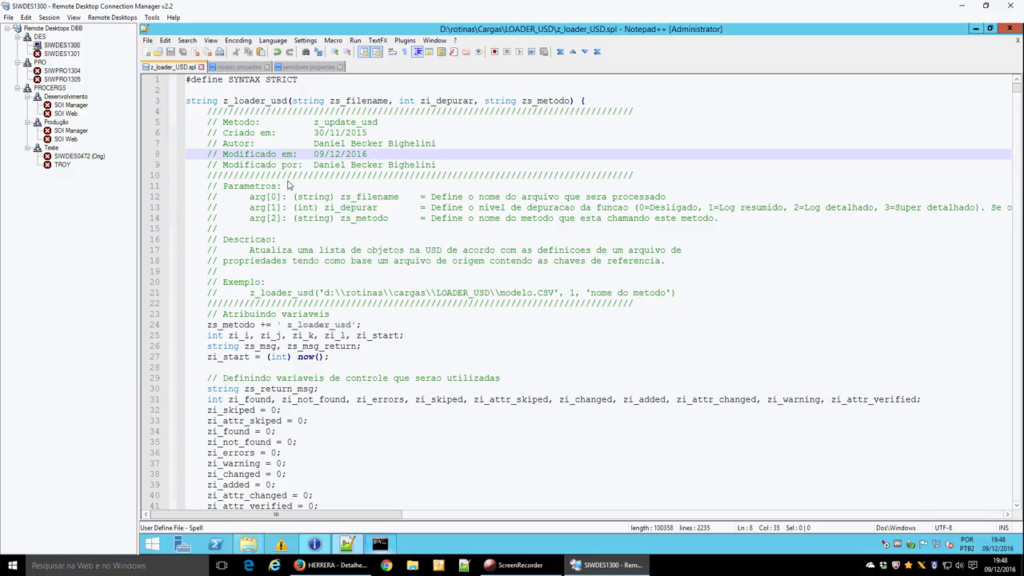
left_click(287, 295)
double_click(284, 294)
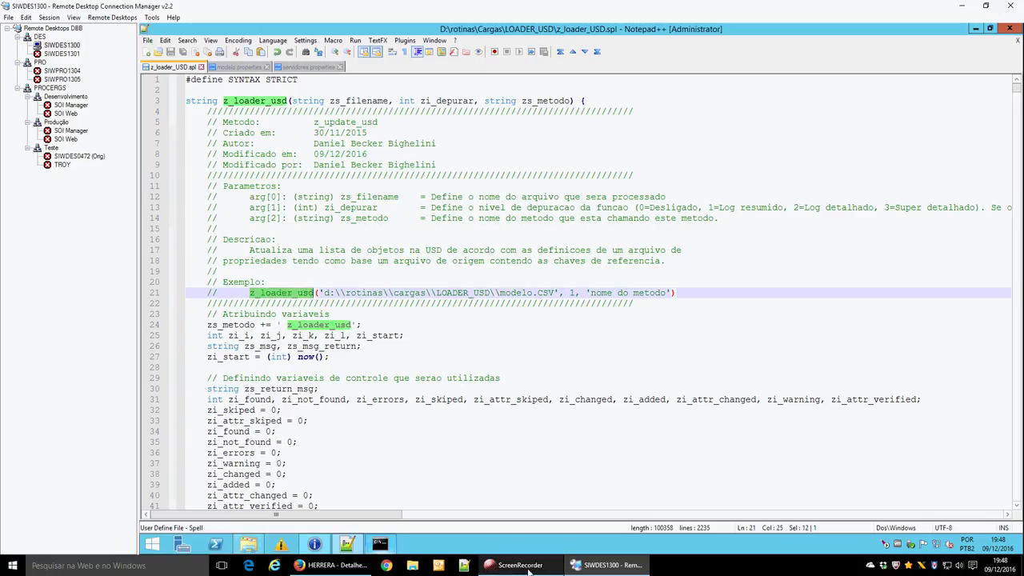
mouse_move(526, 570)
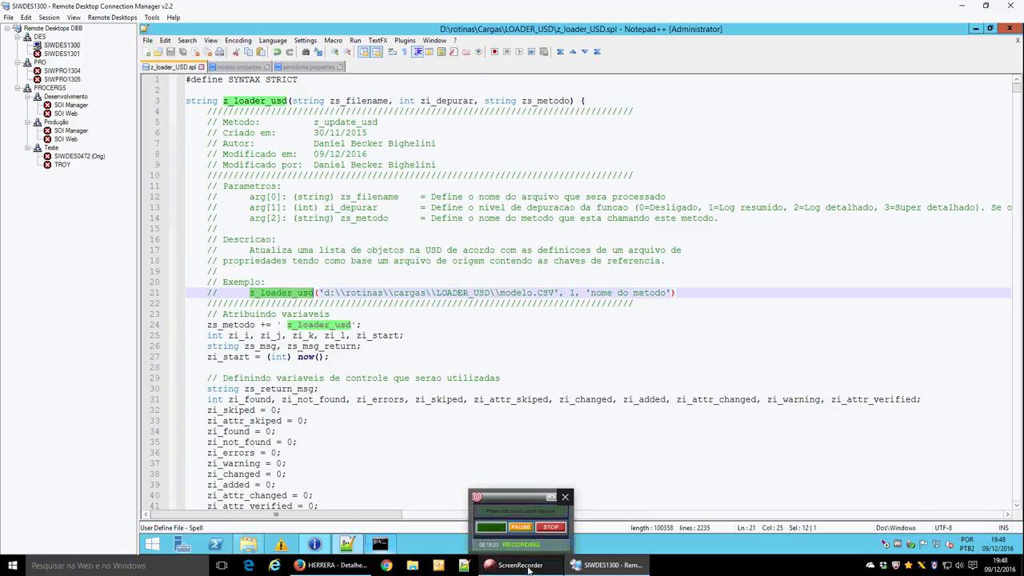